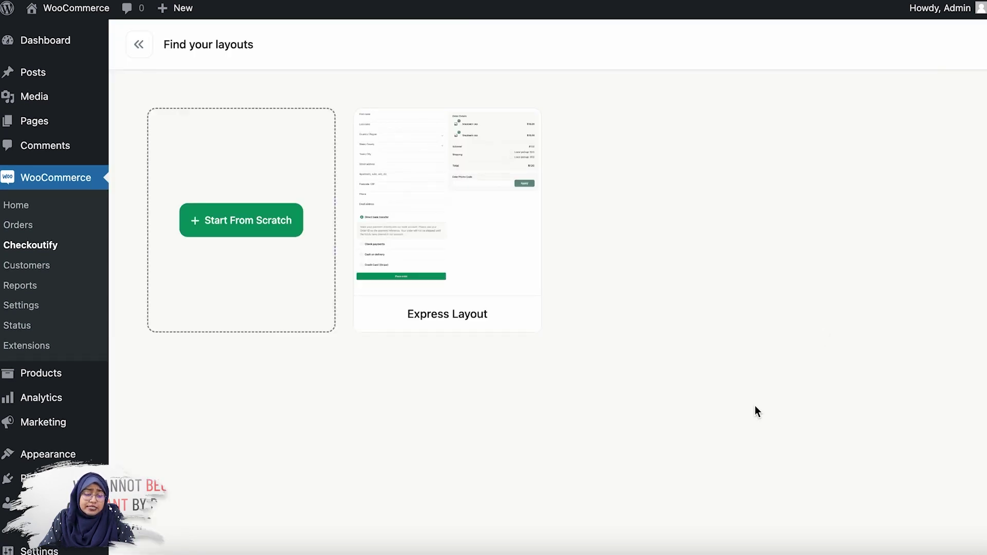
Import the Express Layout template and look through its billing, order, coupon and payment blocks
mouse_move(416, 217)
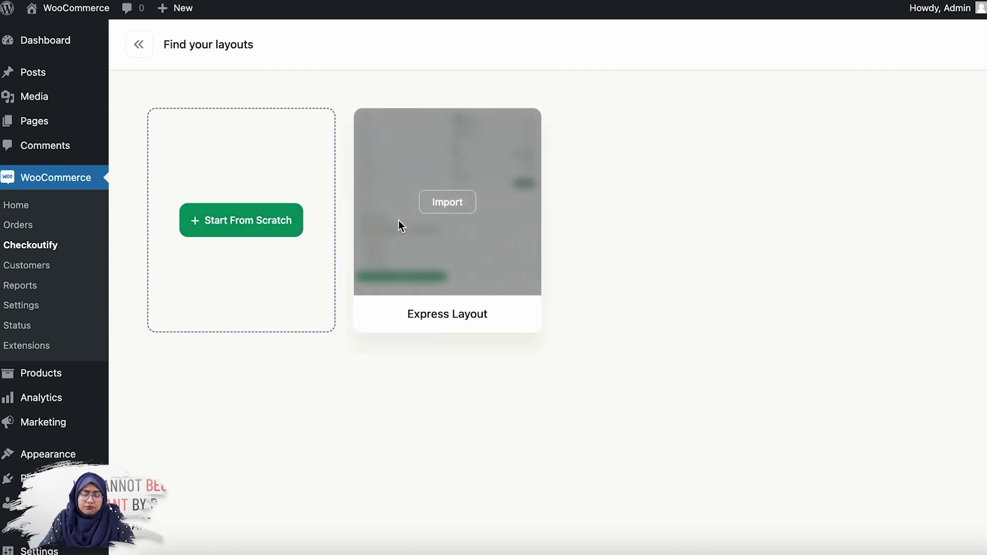
click(461, 210)
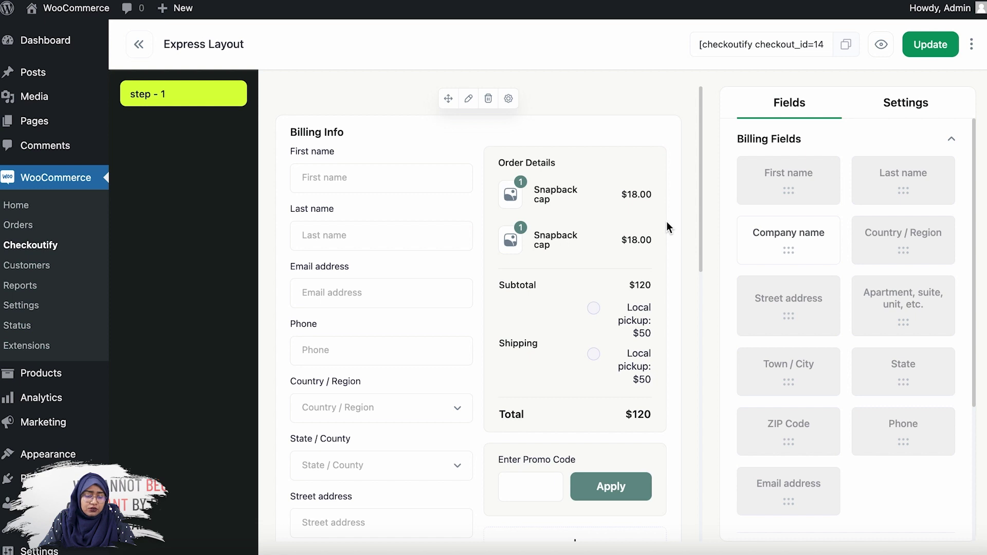
scroll(666, 221, down, 5)
scroll(666, 221, up, 5)
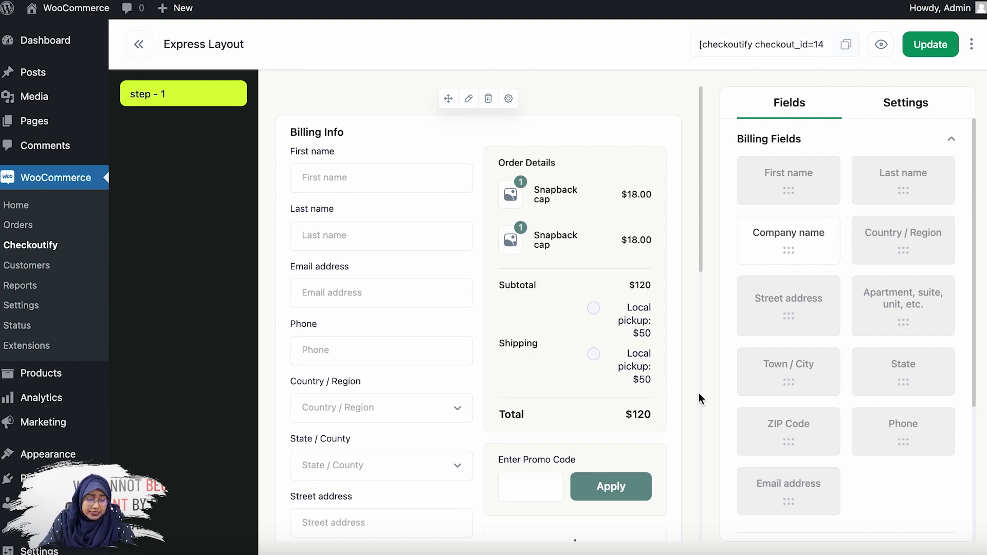
scroll(362, 138, down, 12)
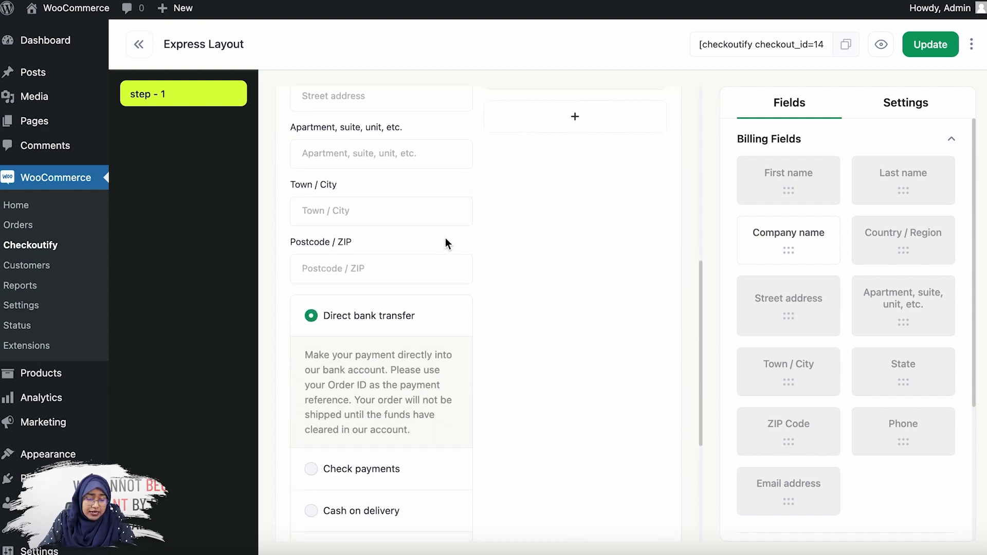
scroll(448, 267, up, 15)
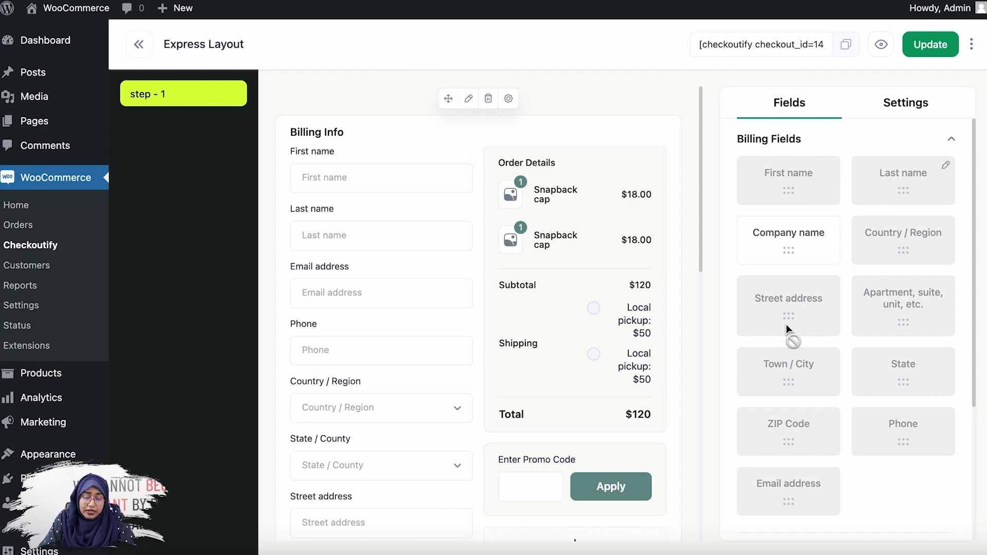
scroll(563, 291, down, 10)
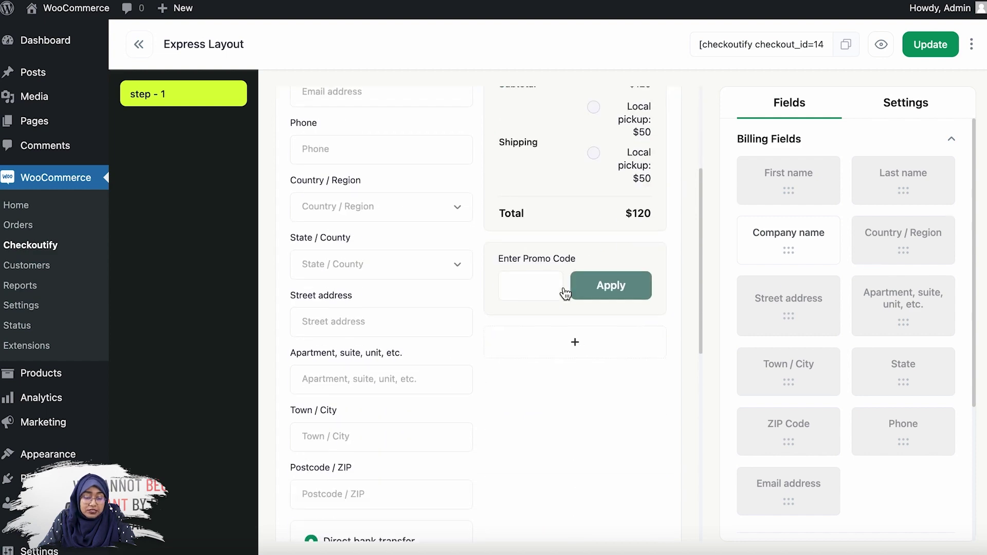
scroll(563, 291, up, 10)
Add the Company name billing field below Last name, and move First name to just above Phone
drag(782, 245, 447, 263)
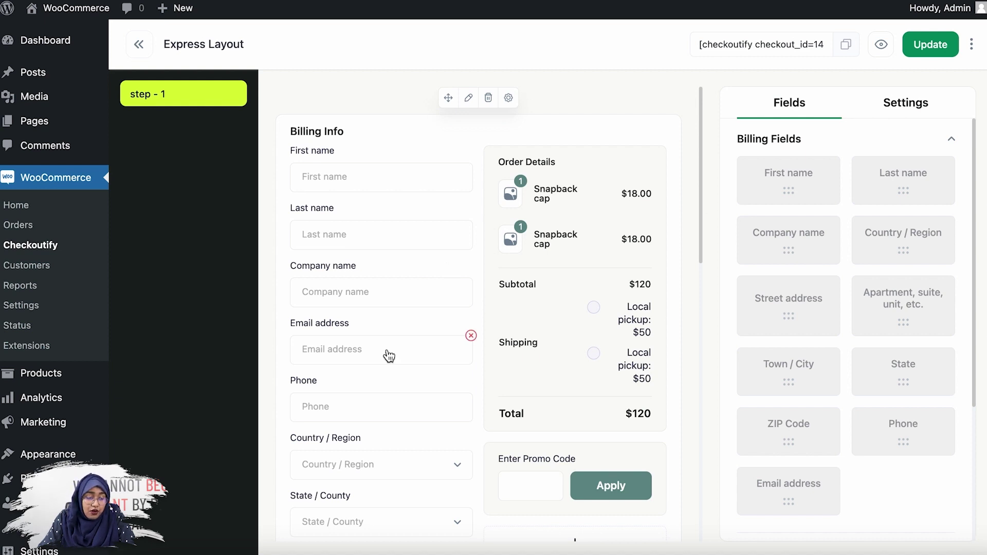
scroll(775, 379, down, 1)
drag(364, 183, 364, 363)
scroll(381, 355, down, 5)
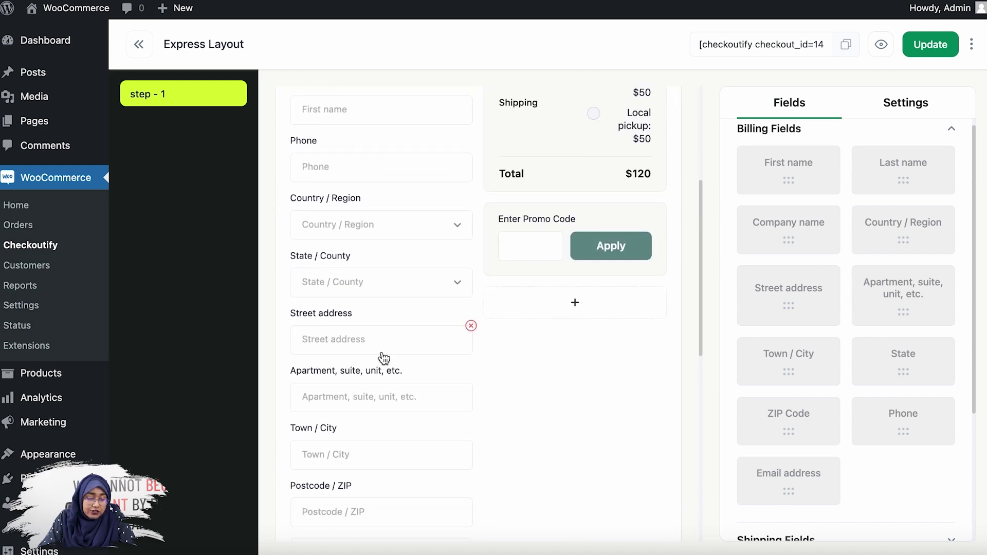
scroll(383, 357, down, 5)
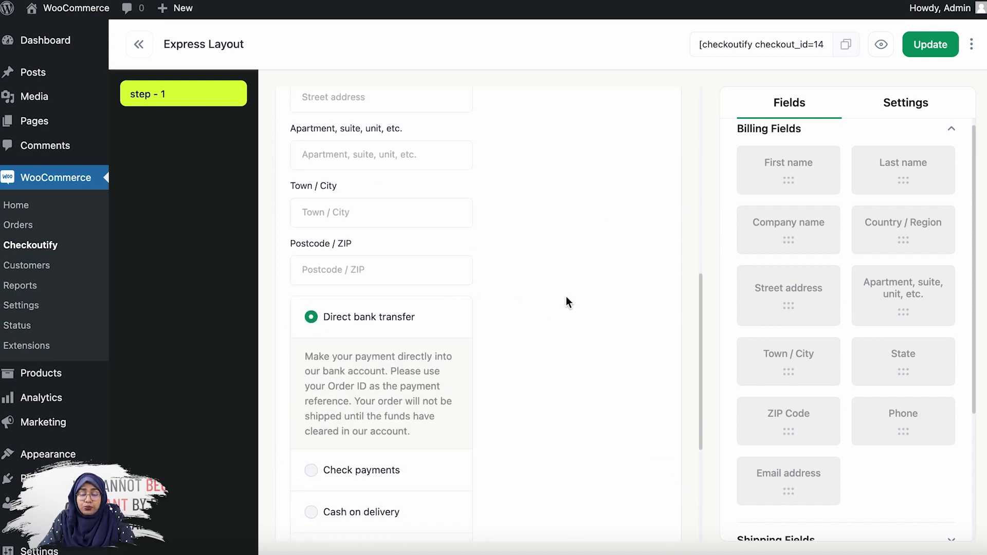
Leave the Express Layout and create a new checkout from scratch named "Multi Step Checkout"
click(138, 45)
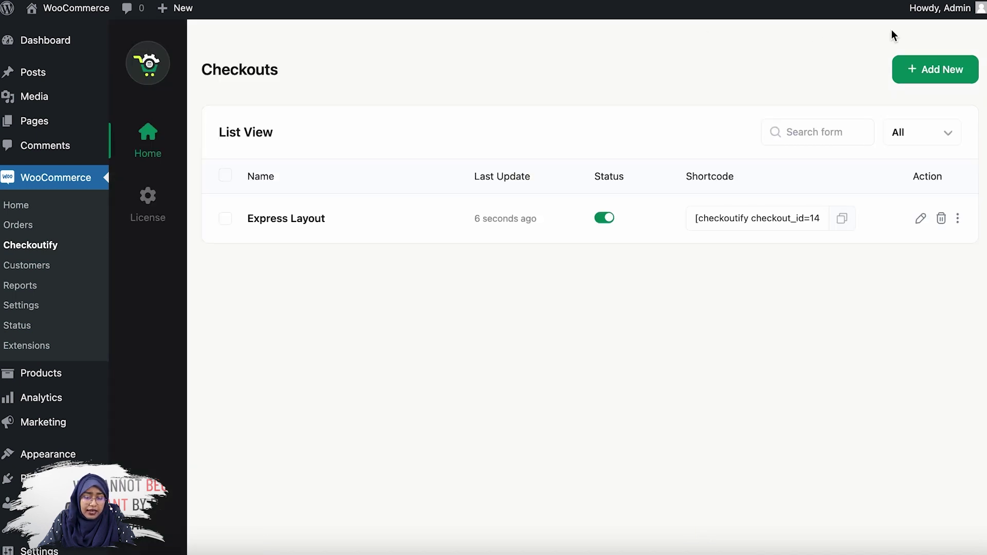
click(929, 73)
click(284, 222)
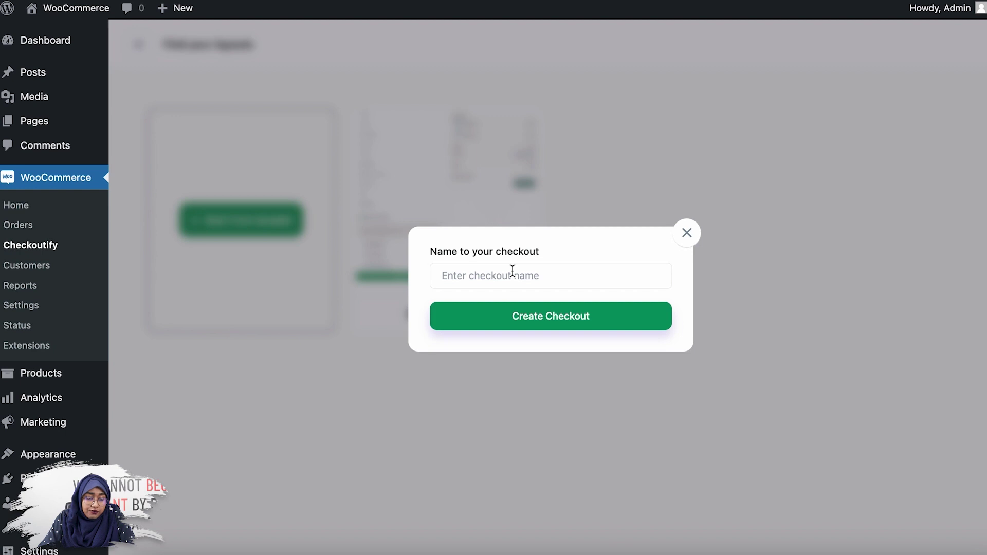
click(512, 270)
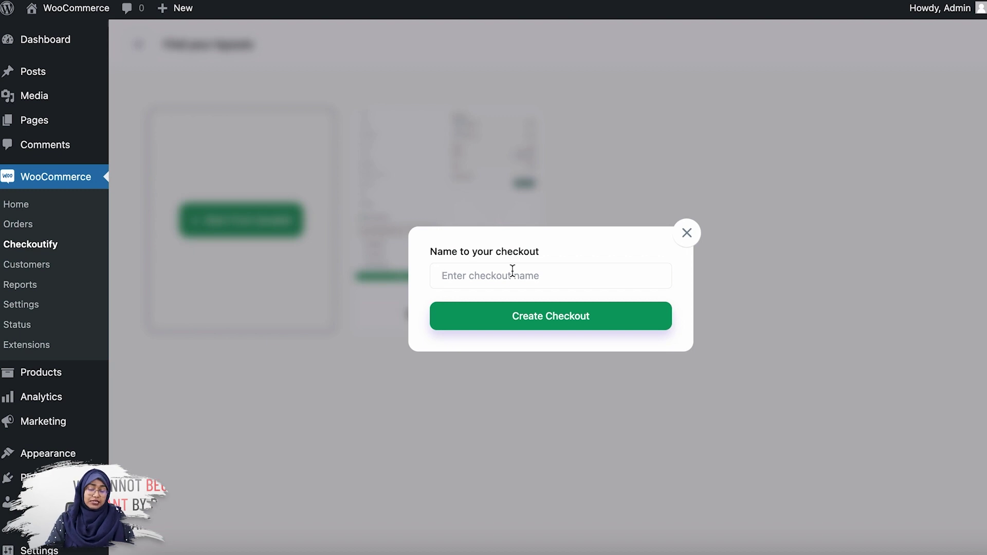
text(M)
key(BackSpace)
text(Mut)
key(BackSpace)
text(l)
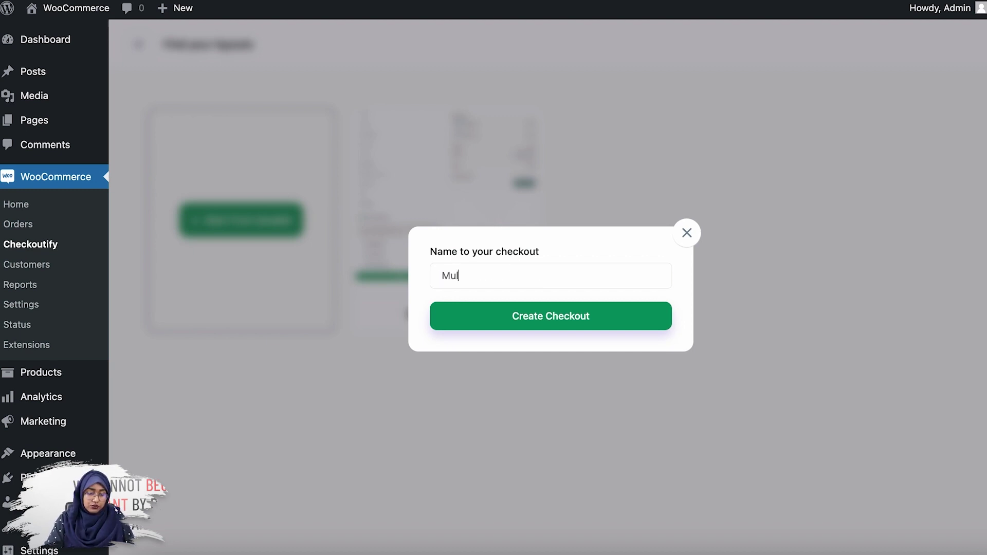
text(ti Step Checkout)
click(603, 326)
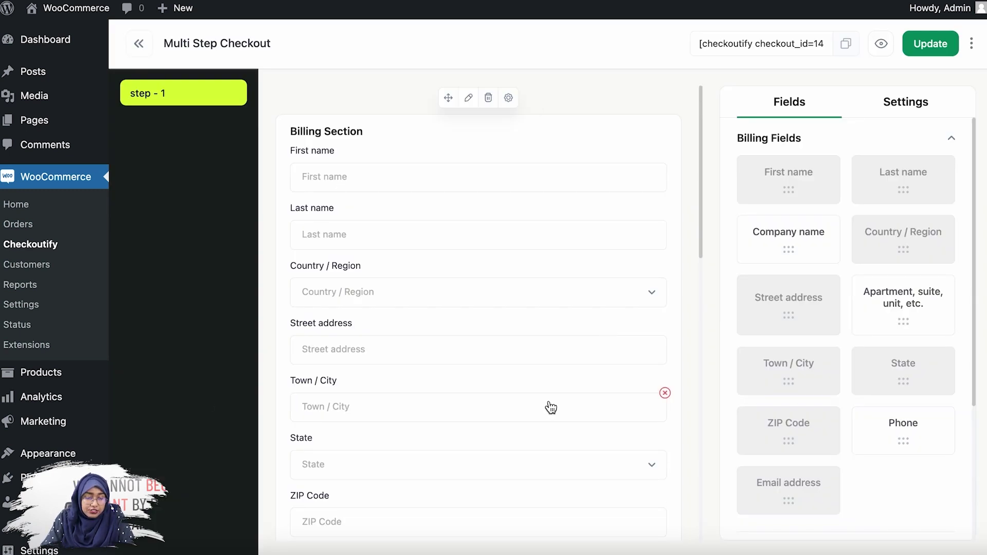
Examine the new checkout's default Billing Section fields, payment options and order details
scroll(467, 406, down, 3)
scroll(467, 406, down, 3)
scroll(443, 320, down, 10)
scroll(443, 320, up, 10)
scroll(444, 326, up, 6)
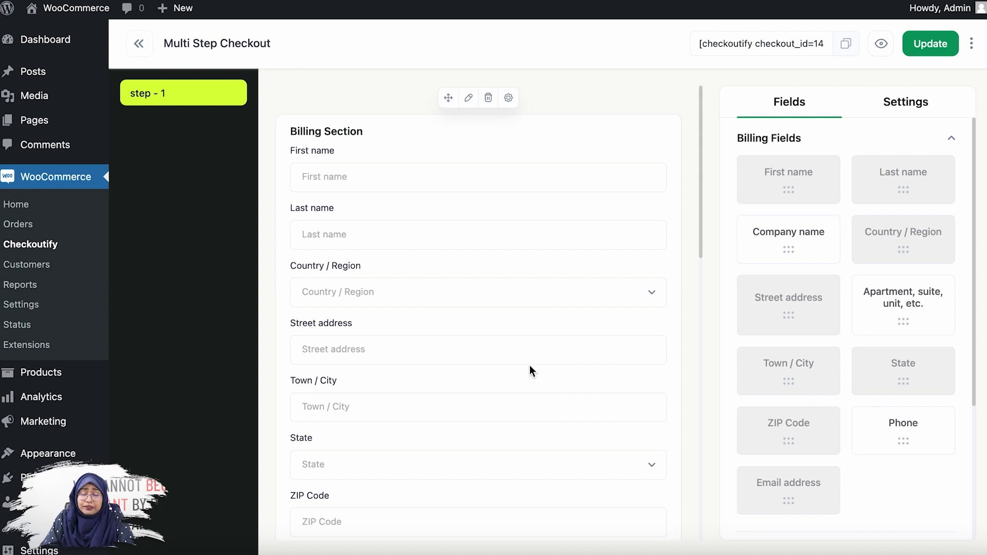
scroll(530, 366, down, 5)
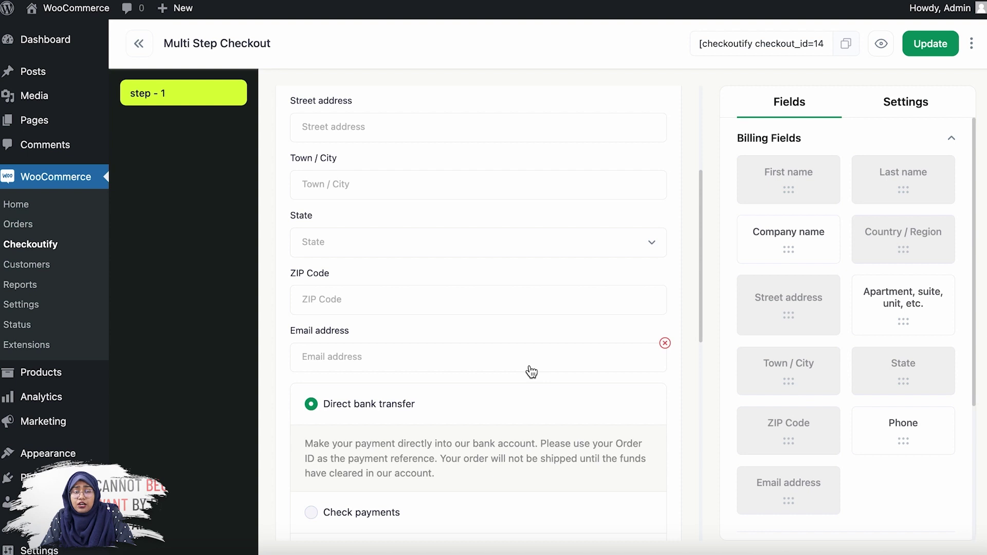
scroll(532, 371, up, 5)
mouse_move(633, 341)
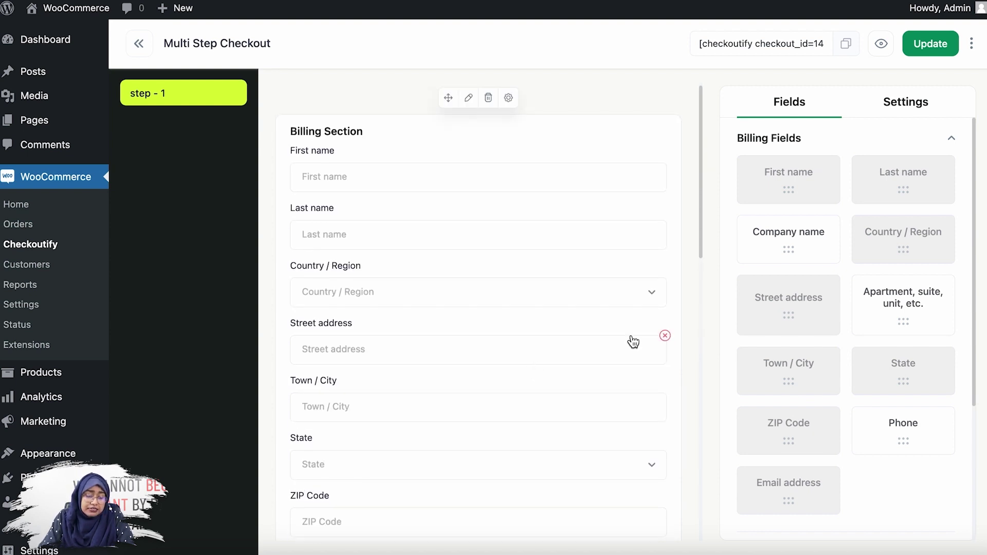
Remove the Street address, Town / City, Country / Region, State and ZIP Code fields from the Billing Section
scroll(617, 319, down, 2)
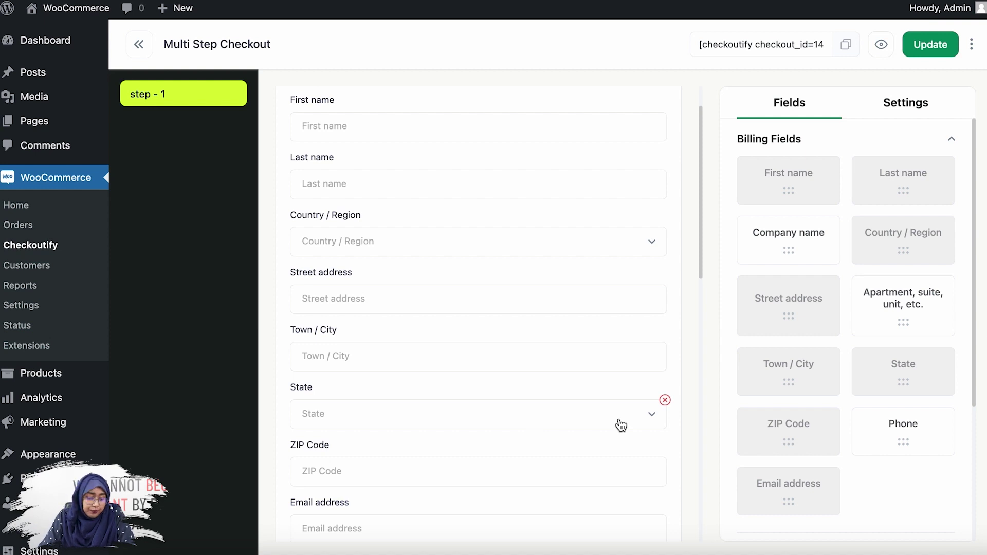
scroll(619, 423, down, 6)
scroll(468, 349, up, 7)
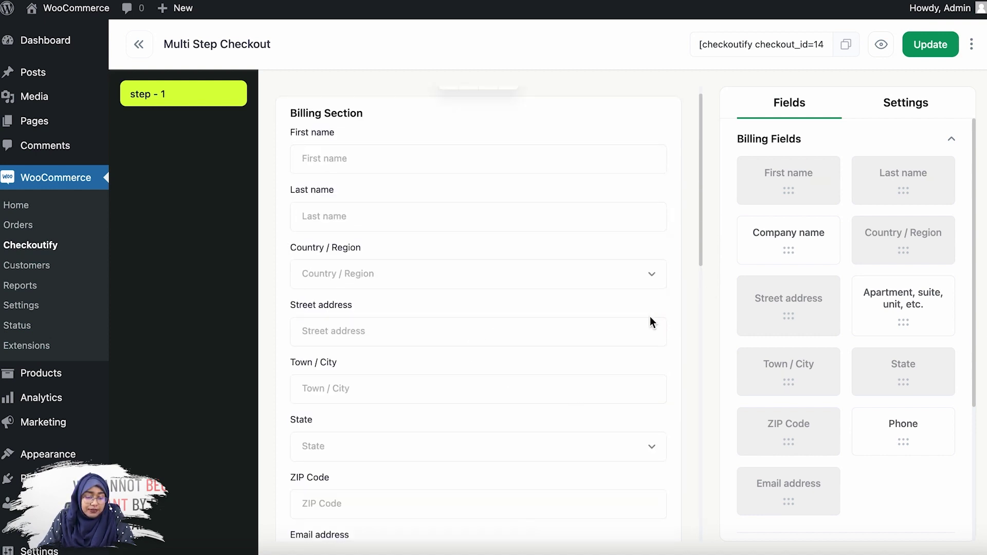
click(664, 317)
click(664, 317)
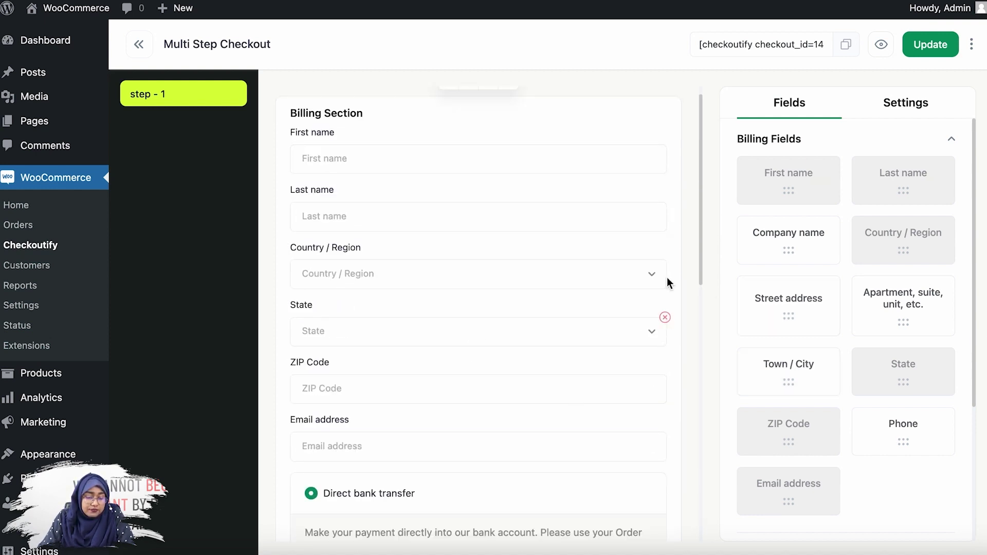
click(665, 260)
scroll(645, 431, down, 2)
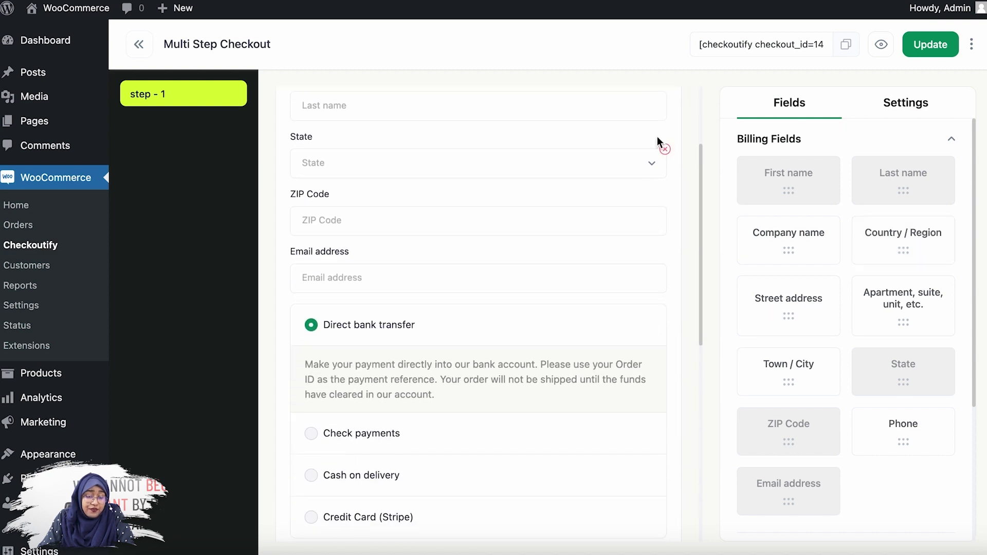
click(664, 149)
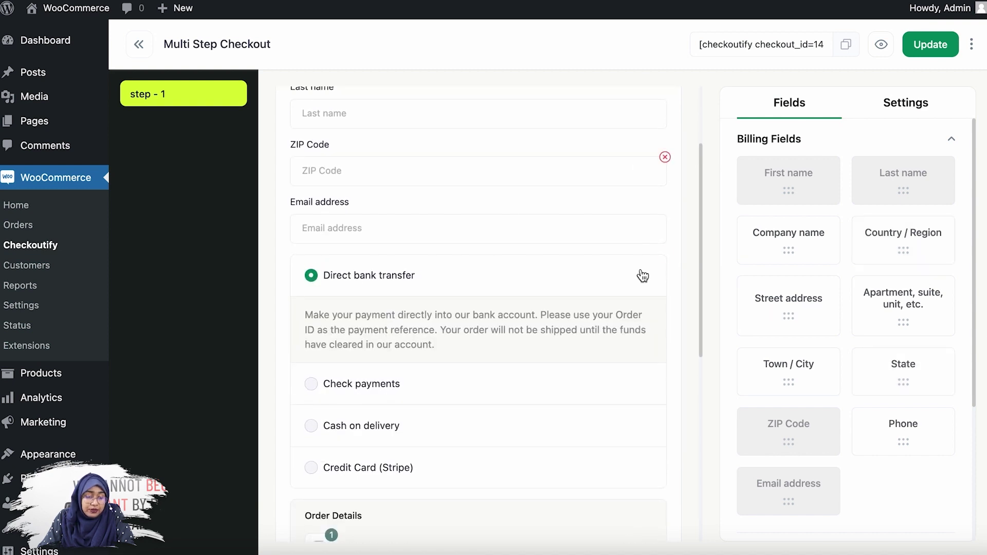
scroll(600, 308, up, 3)
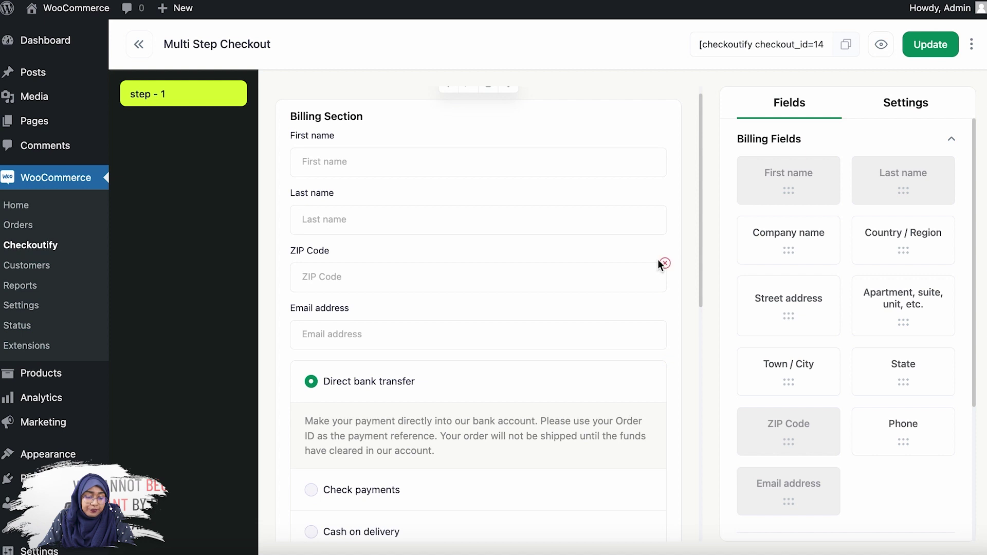
click(664, 263)
scroll(667, 269, down, 3)
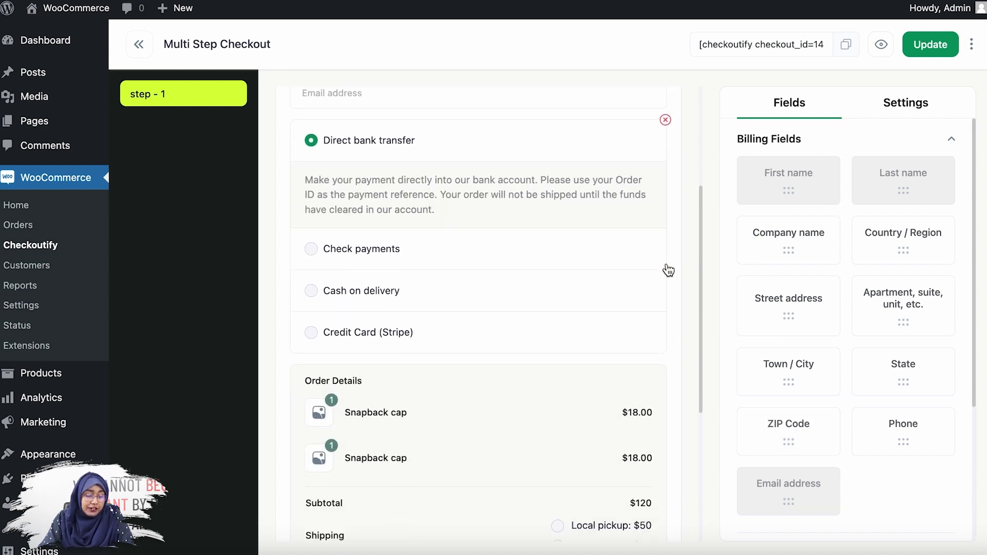
Review the rest of the checkout form and the available Billing Fields and Shipping Fields
scroll(591, 271, down, 5)
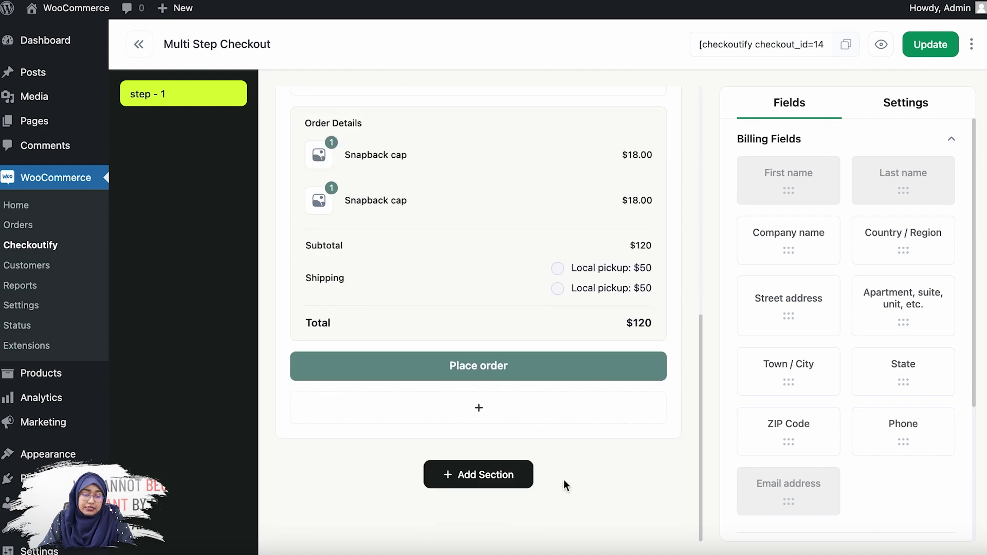
scroll(564, 479, up, 10)
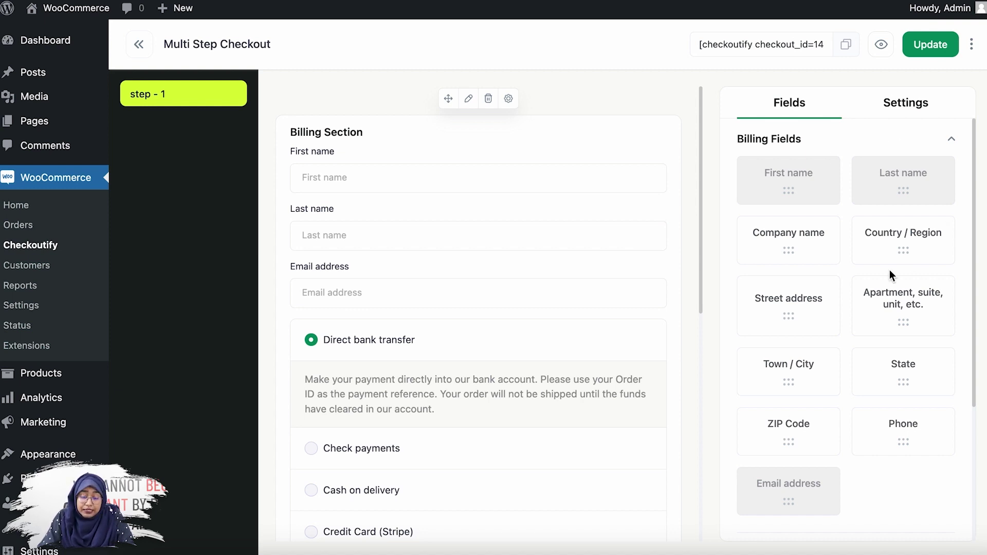
scroll(923, 247, down, 2)
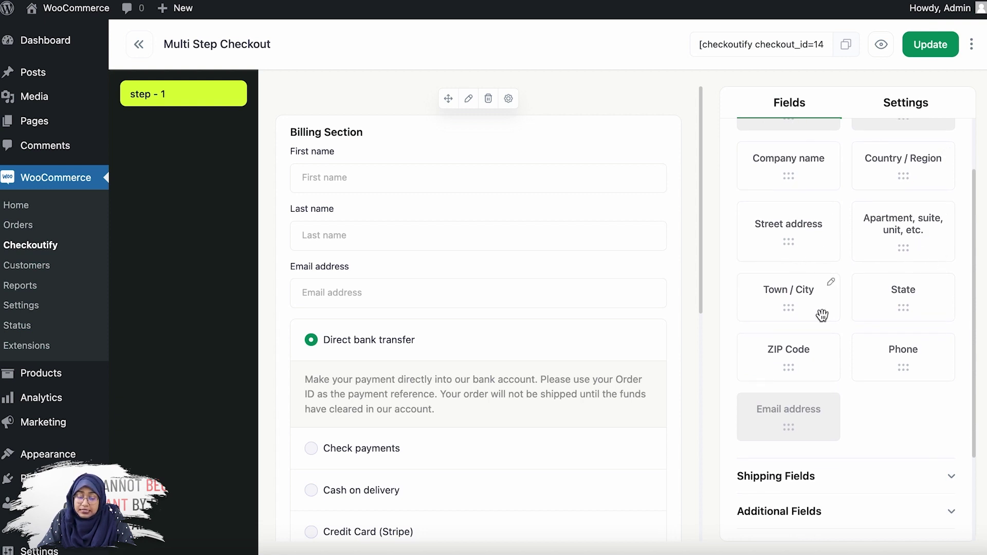
scroll(933, 315, down, 2)
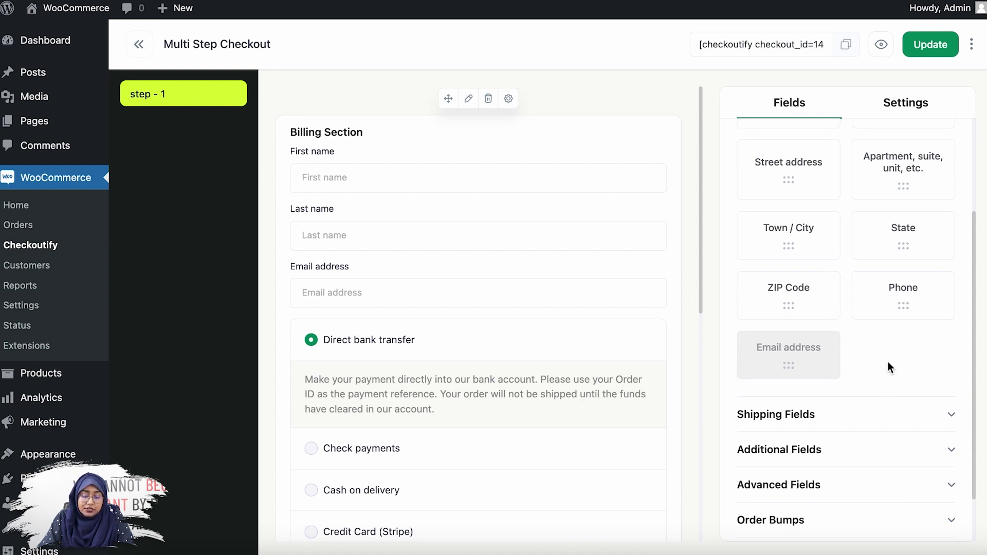
scroll(887, 365, up, 4)
click(884, 138)
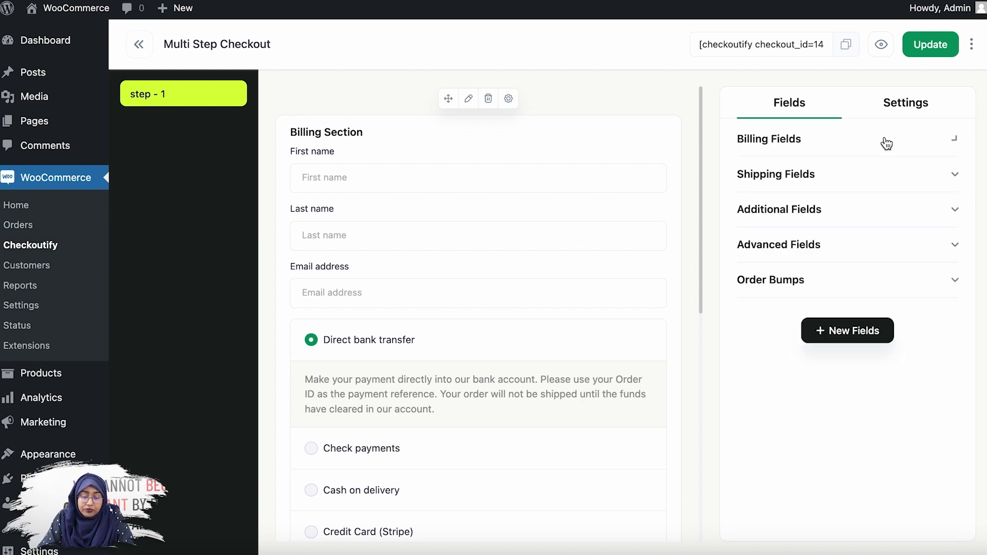
click(953, 175)
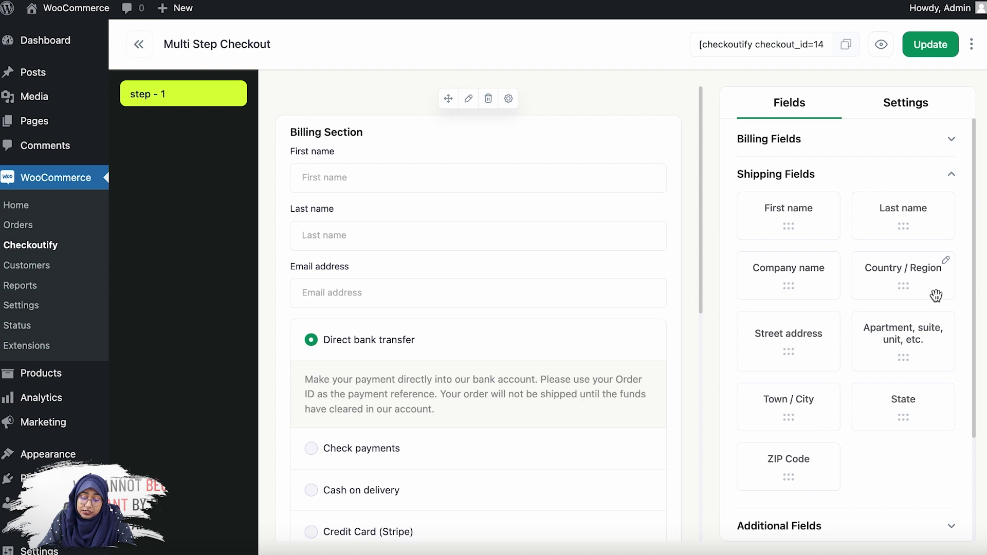
click(919, 138)
click(918, 138)
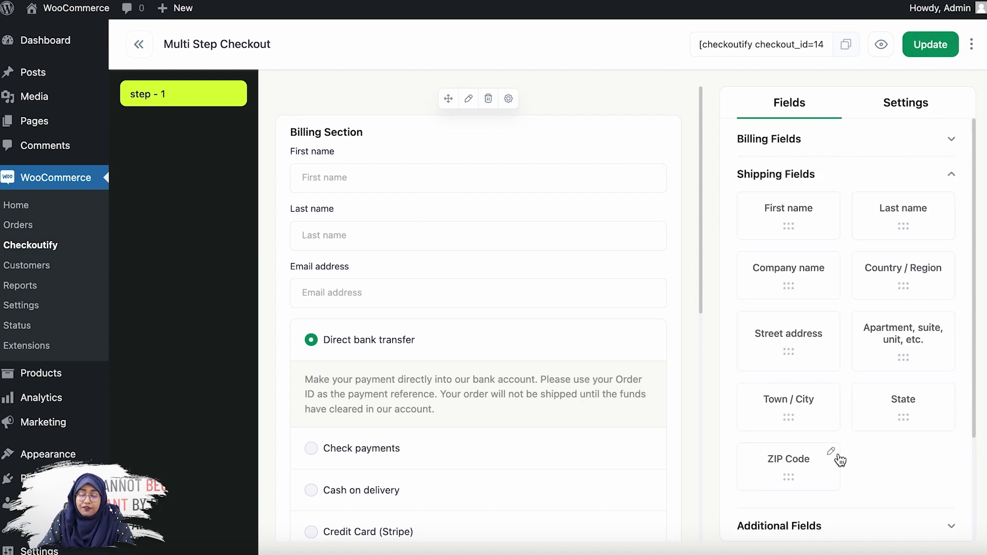
Add the Order notes field from Additional Fields between the payment options and Order Details
click(951, 174)
click(940, 215)
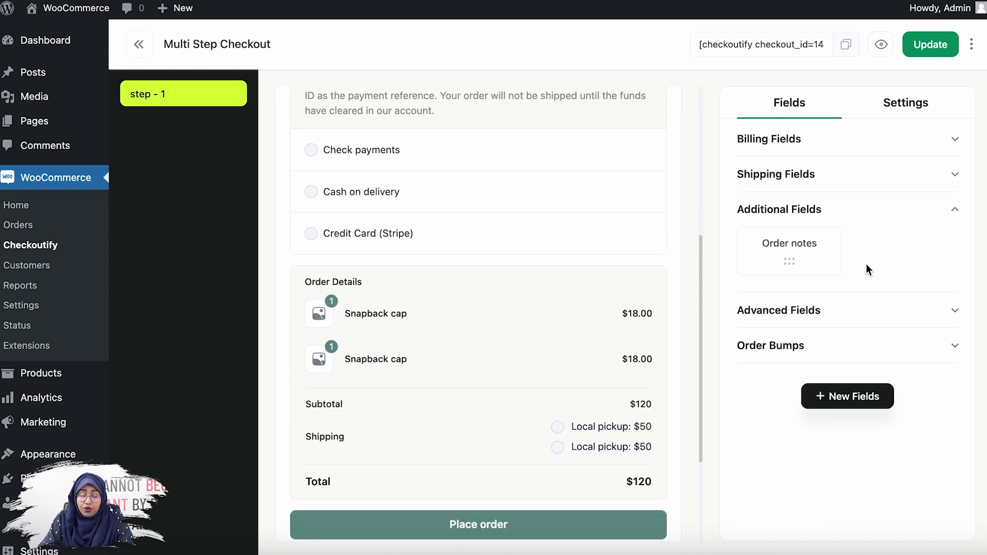
drag(786, 256, 519, 277)
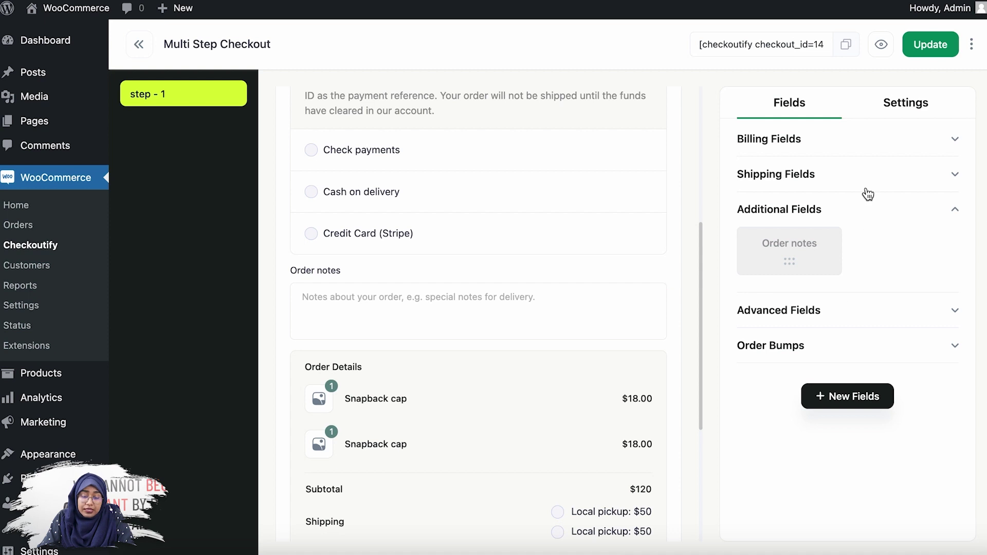
Expand Advanced Fields and check them against the Order Details and Place order blocks in the form
click(871, 211)
click(897, 245)
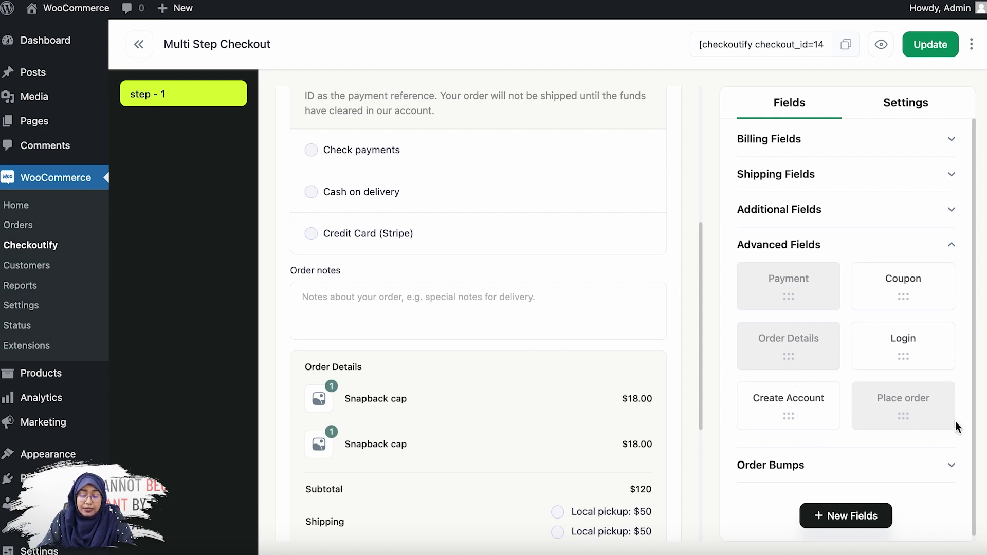
scroll(449, 386, down, 5)
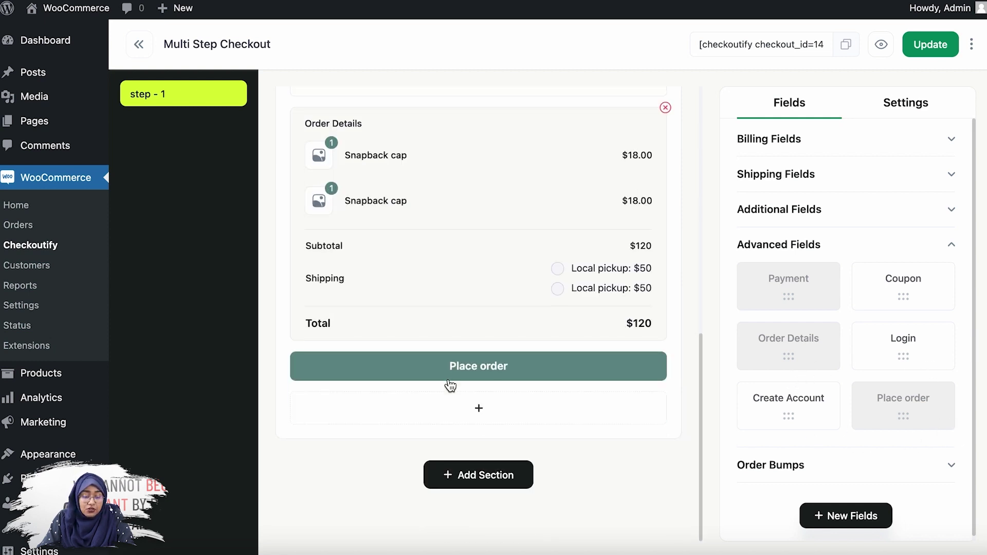
Add the Coupon field from Advanced Fields between Order notes and Order Details
scroll(542, 375, up, 4)
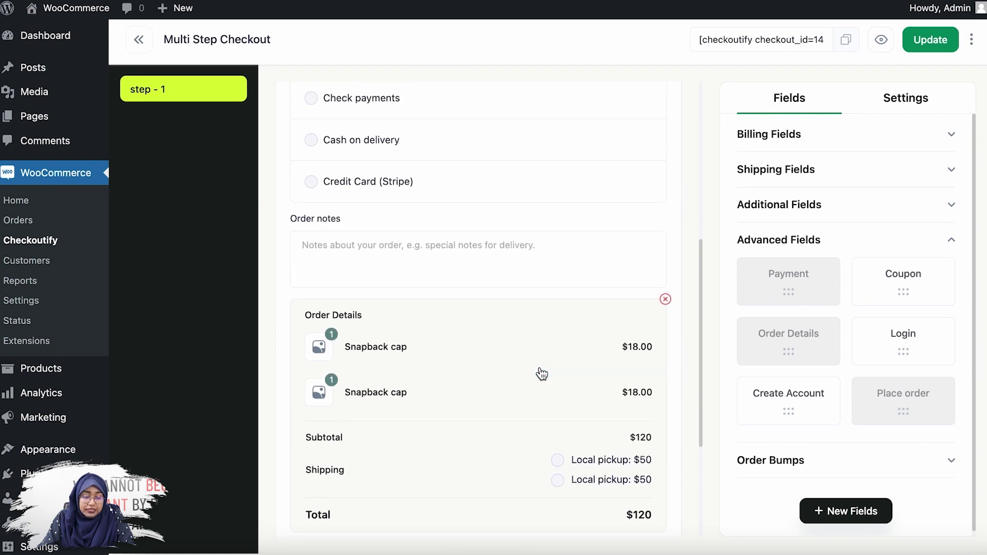
drag(919, 282, 557, 279)
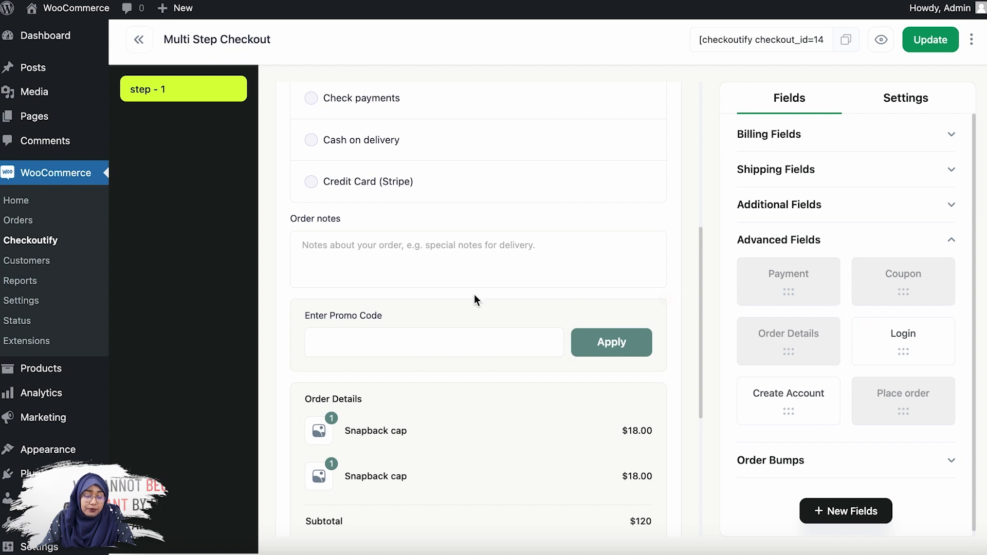
scroll(473, 294, up, 5)
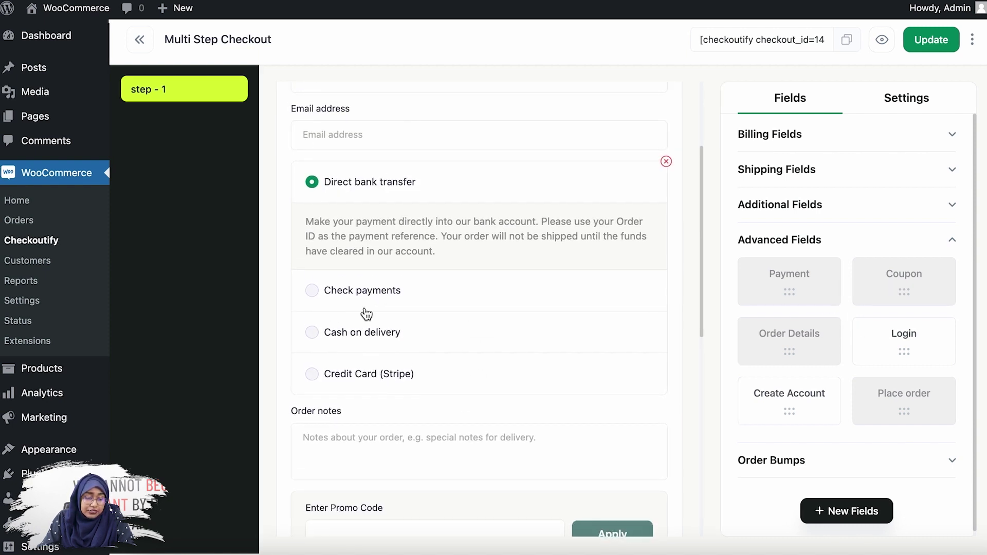
scroll(325, 311, up, 2)
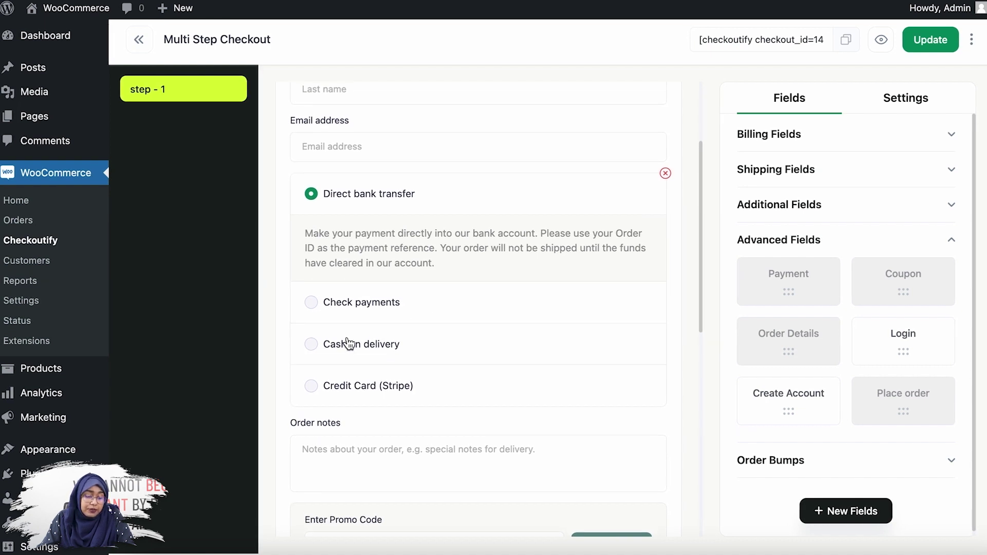
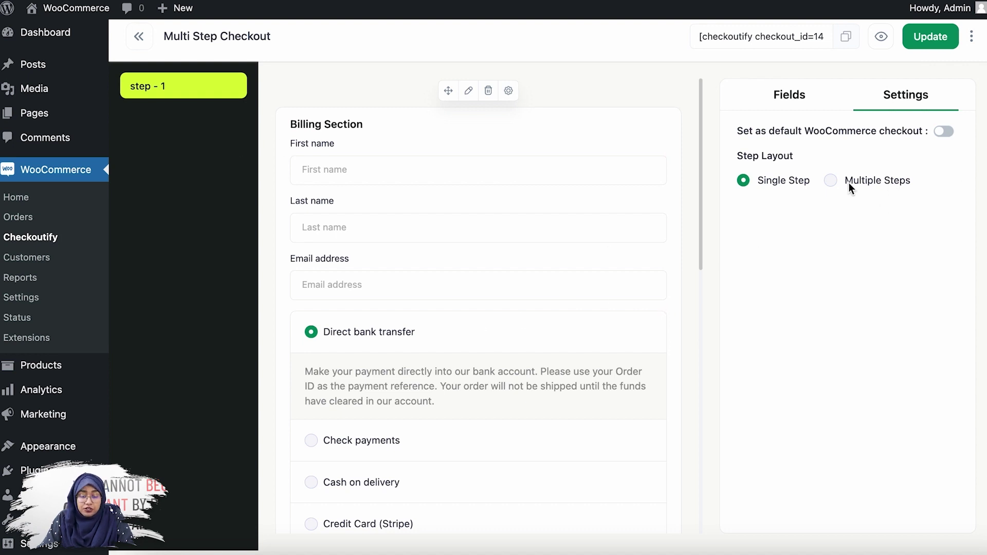
Switch the step layout to Multiple Steps and apply the indicator style with circles joined by a line
drag(162, 31, 286, 36)
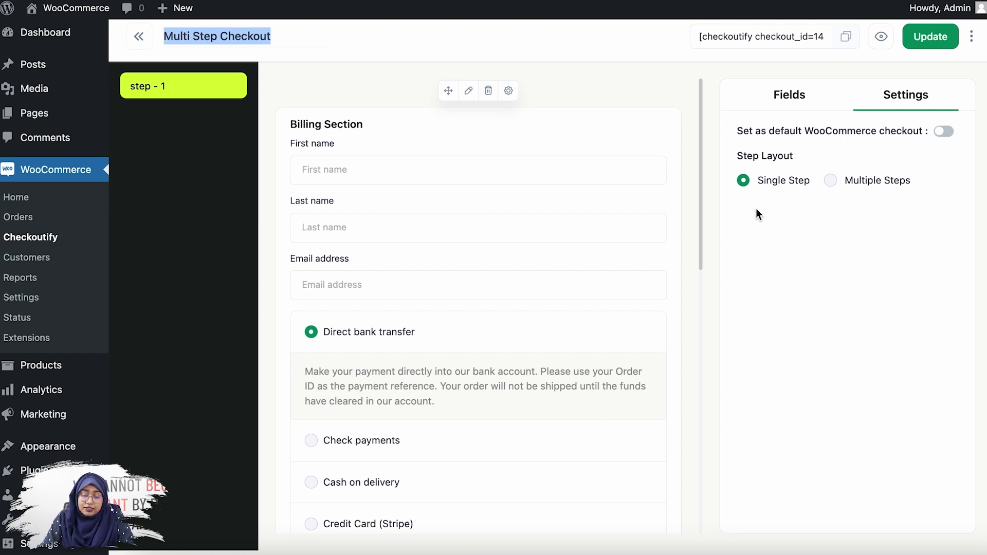
click(831, 181)
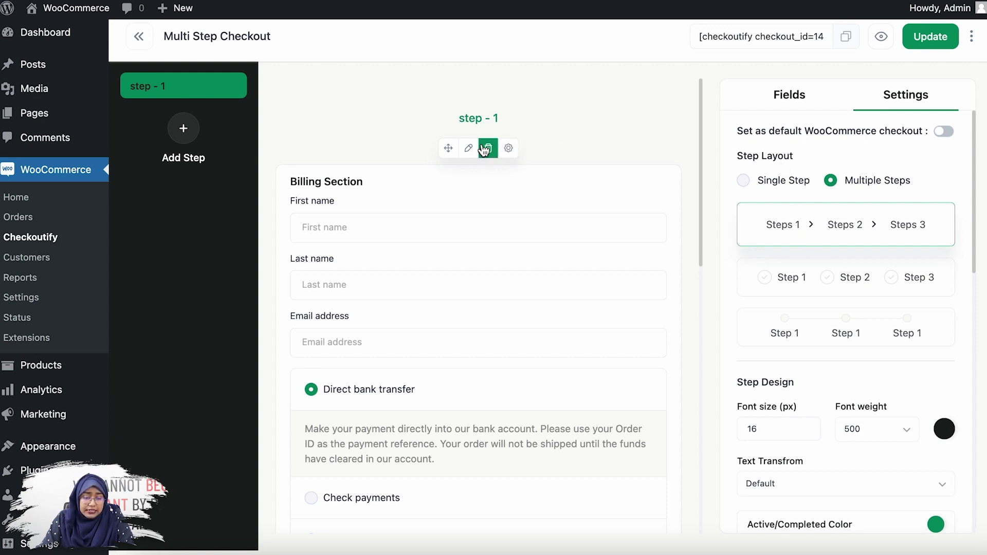
click(746, 181)
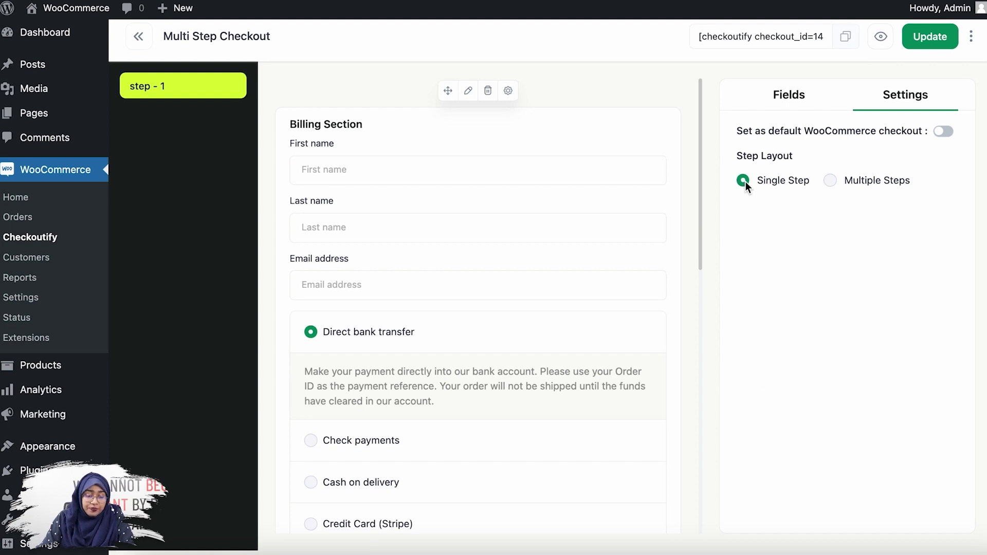
click(830, 182)
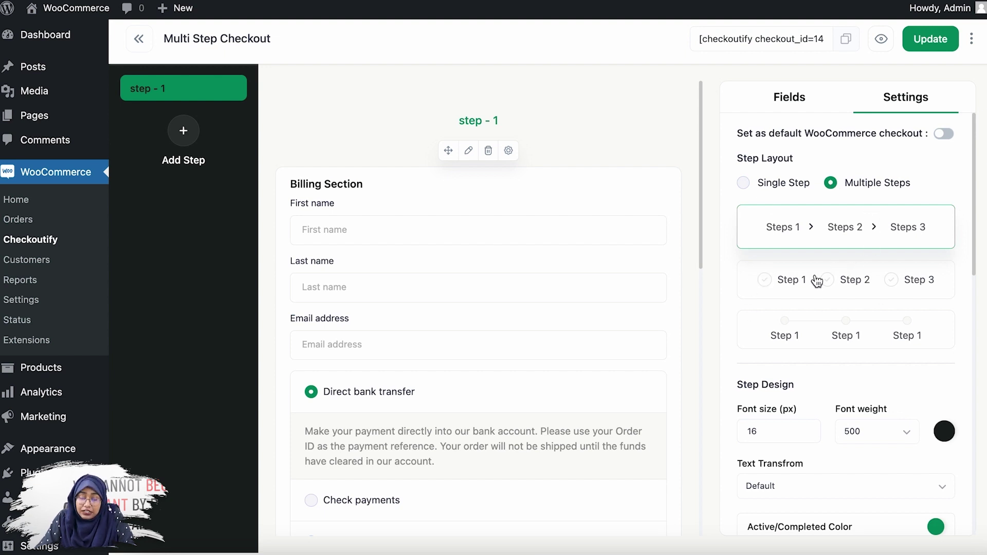
click(811, 292)
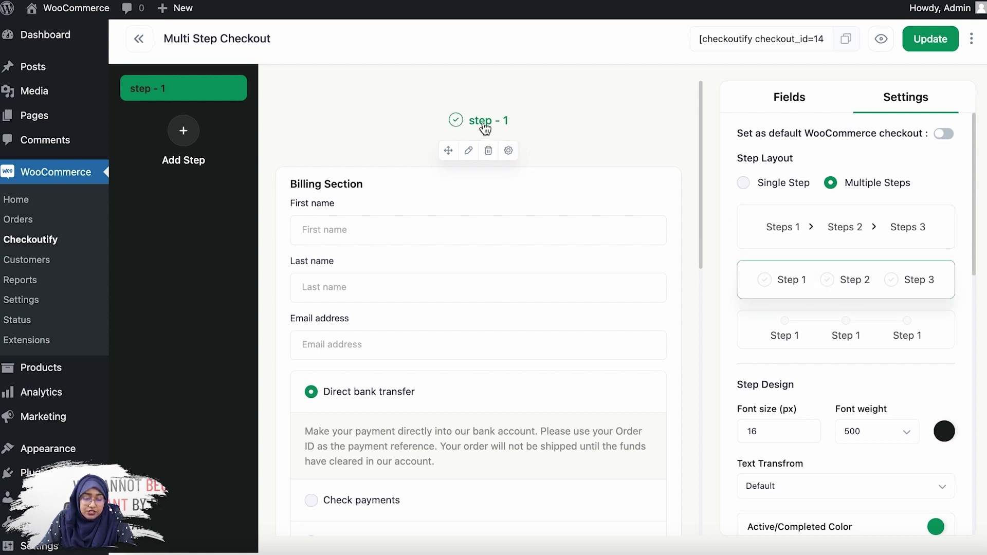
click(820, 343)
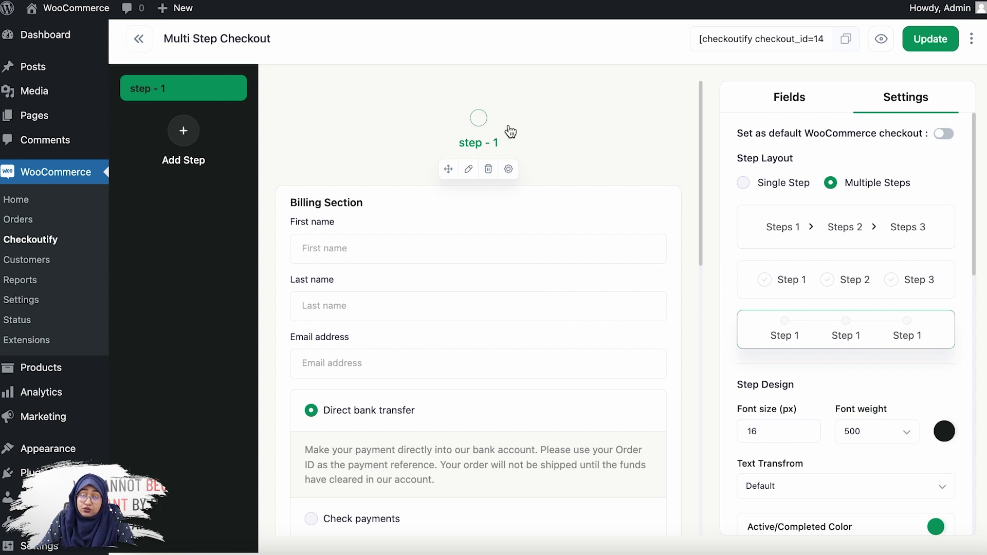
In Step Design, leave the font size at 16 px after trying larger sizes and set the font weight to 700
scroll(771, 268, down, 5)
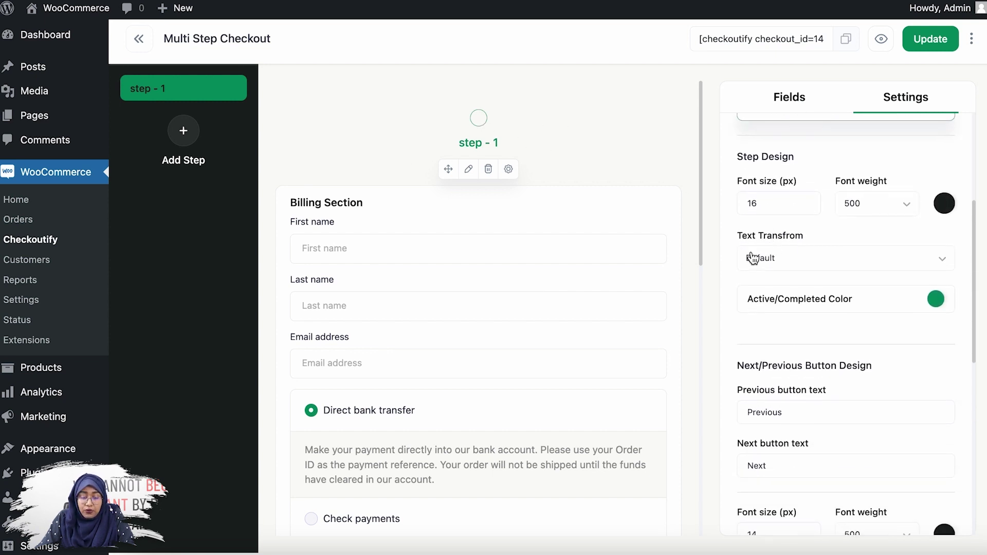
click(806, 201)
click(805, 200)
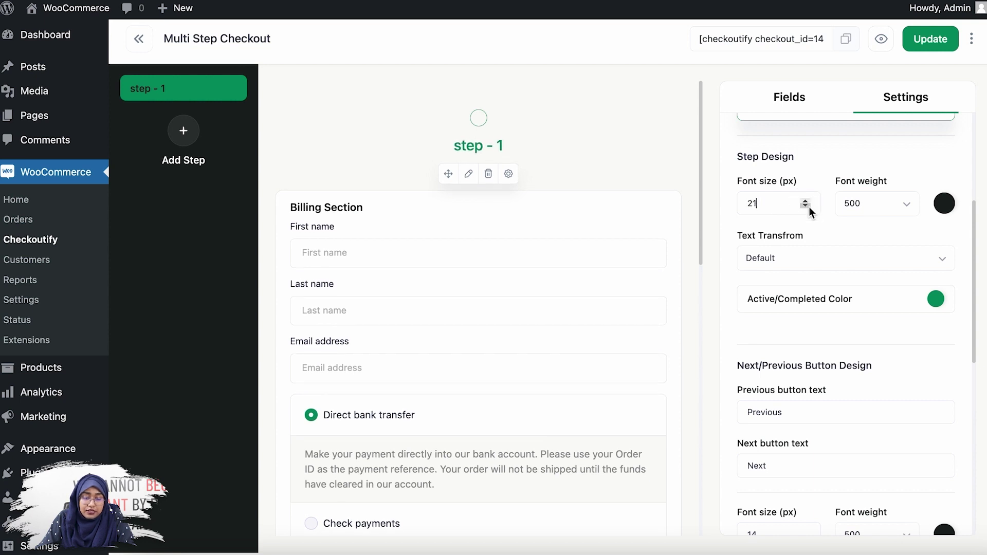
click(805, 206)
click(805, 206)
click(907, 204)
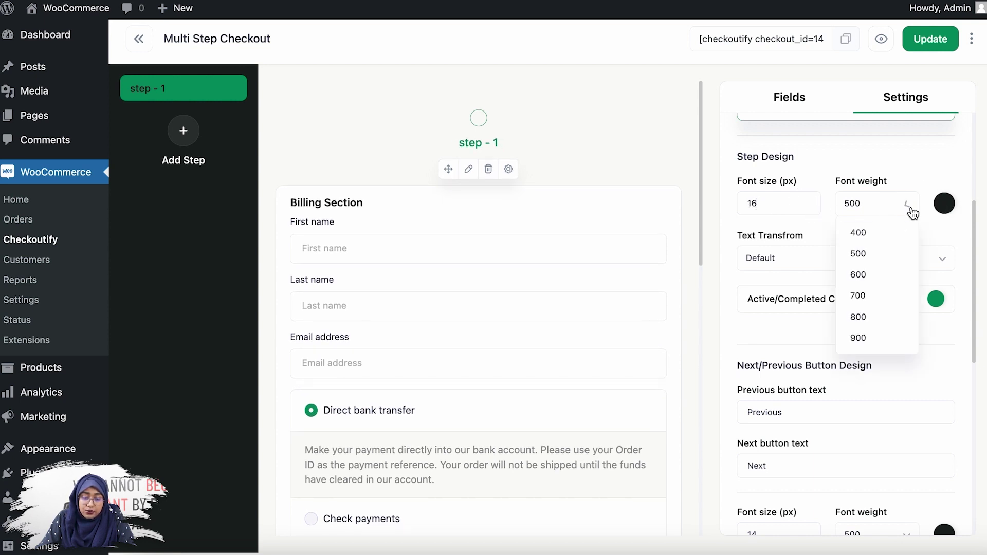
click(880, 294)
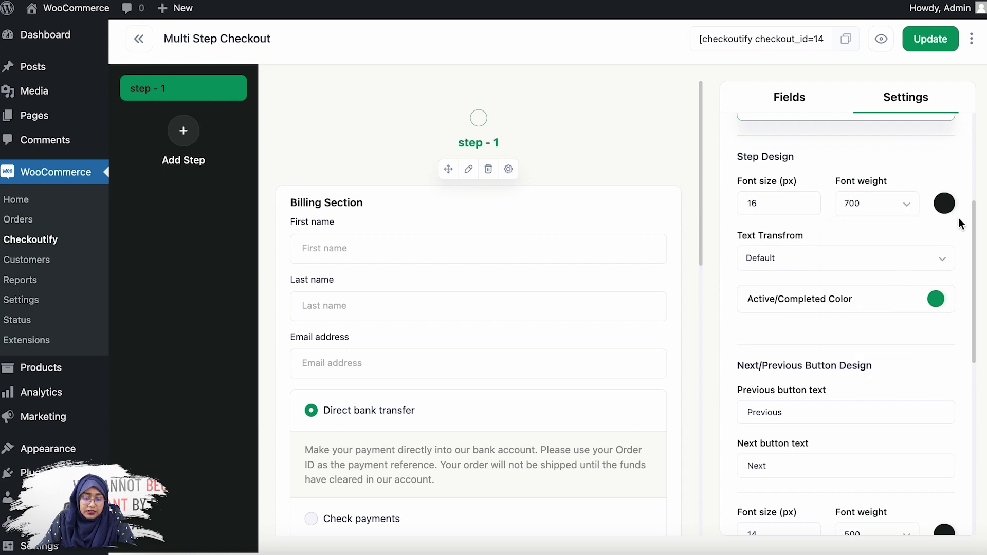
Review the remaining Step Design options and the Next/Previous Button Design settings for text, colors, border, padding and arrow size
scroll(925, 215, down, 1)
scroll(899, 212, down, 5)
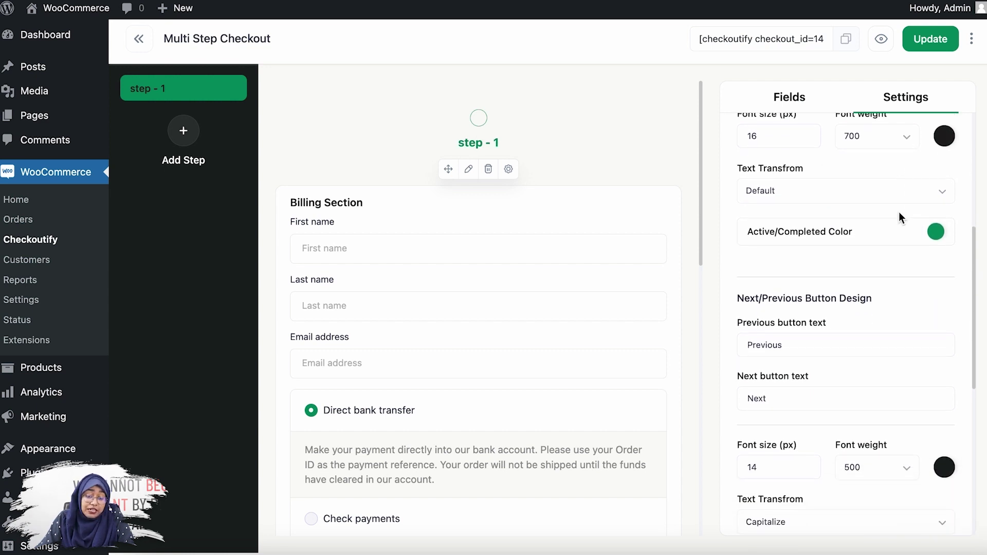
scroll(857, 280, down, 3)
scroll(862, 279, up, 1)
scroll(861, 279, down, 1)
scroll(853, 236, up, 1)
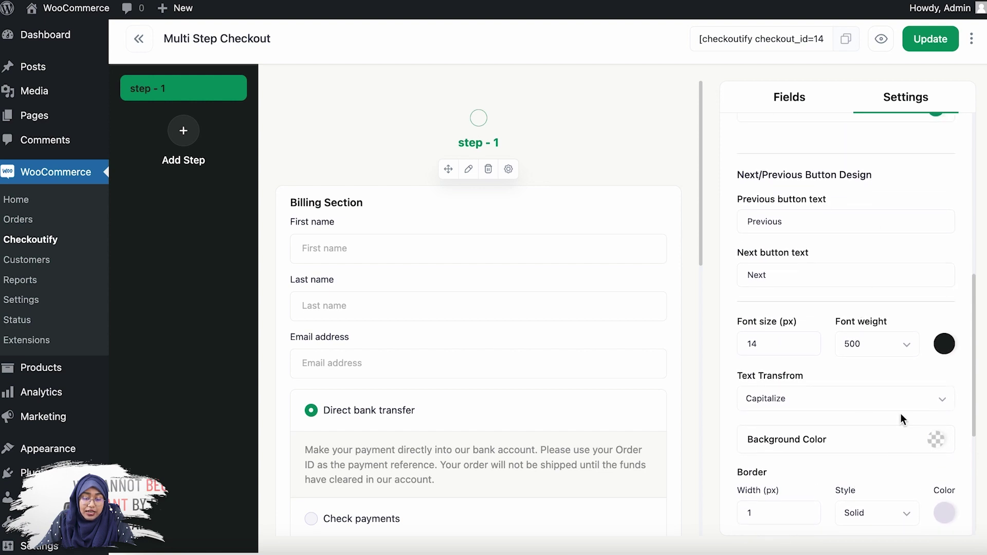
scroll(900, 417, down, 5)
scroll(399, 432, down, 15)
scroll(399, 432, up, 20)
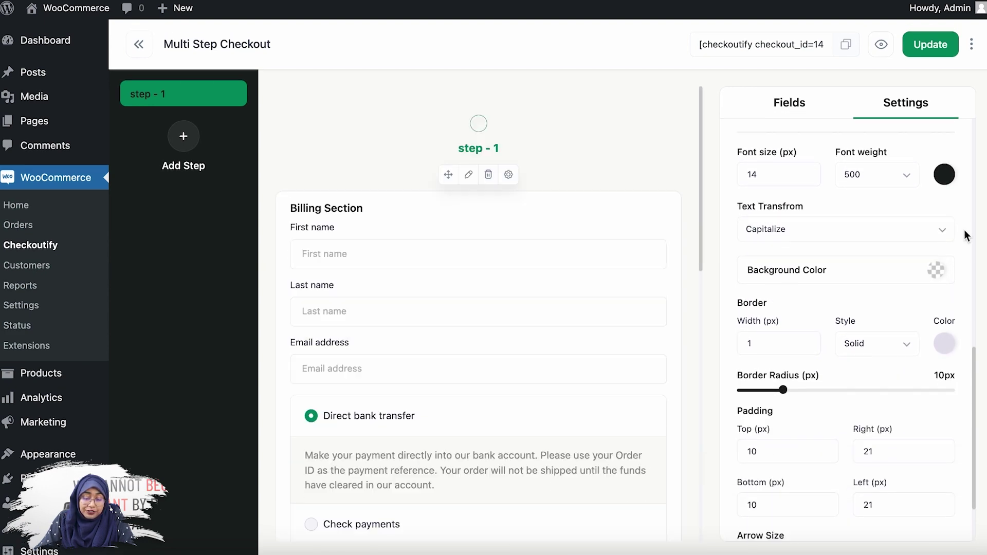
scroll(960, 235, down, 5)
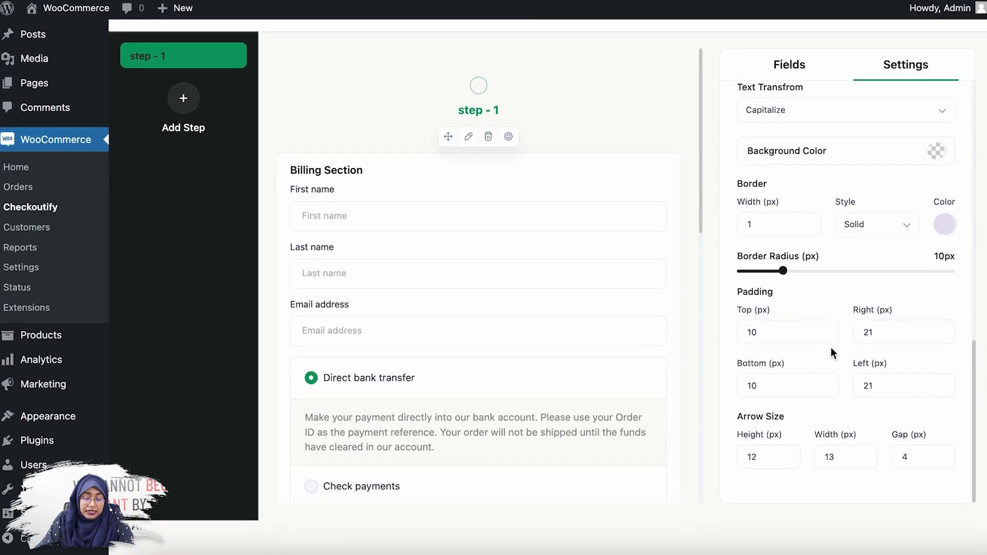
scroll(841, 371, up, 12)
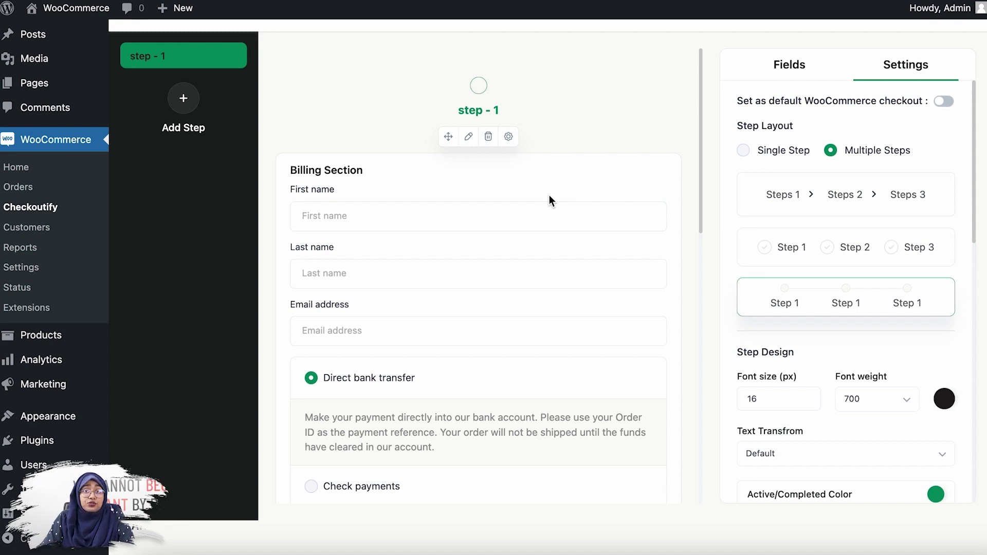
scroll(652, 146, up, 2)
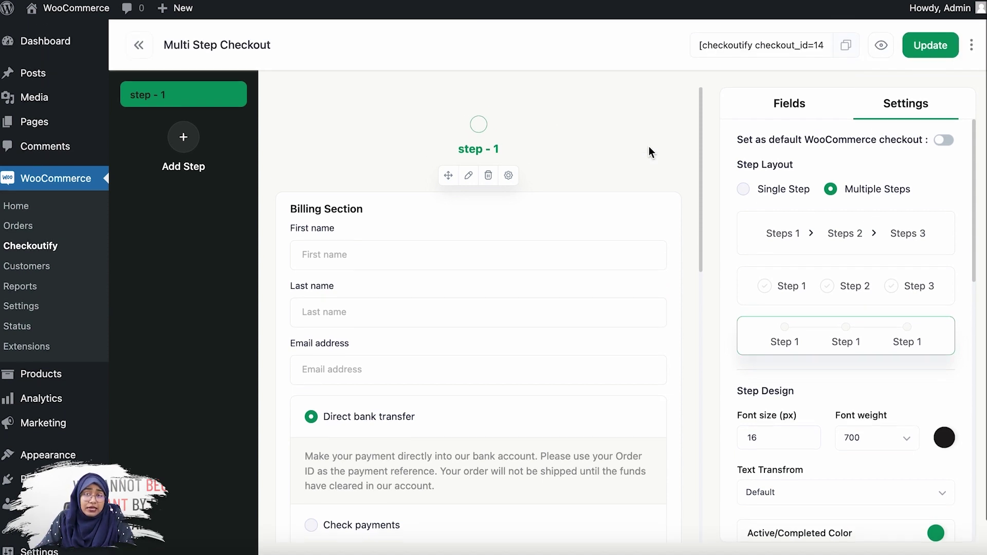
Add a second checkout step and rename the two steps Customer Billing and Payment
click(183, 136)
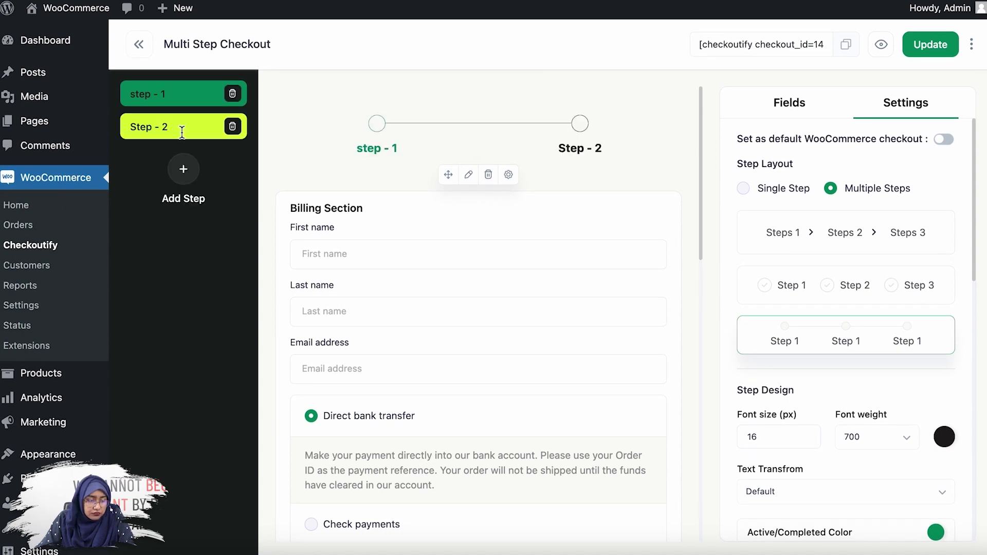
mouse_move(171, 94)
mouse_down()
mouse_move(148, 95)
mouse_move(173, 95)
mouse_up()
triple_click(174, 95)
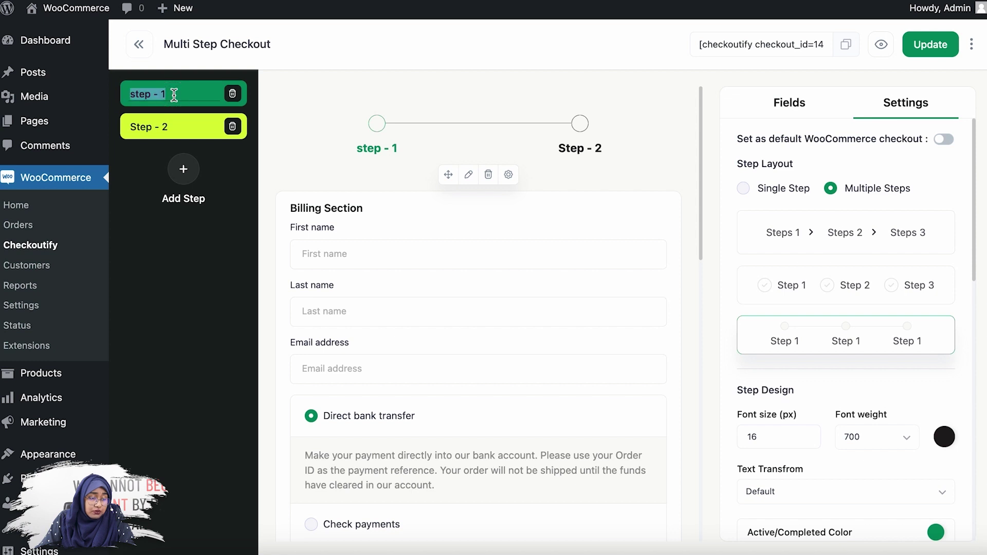
text(Customer Billing)
click(174, 128)
triple_click(174, 128)
key(BackSpace)
text(Payment)
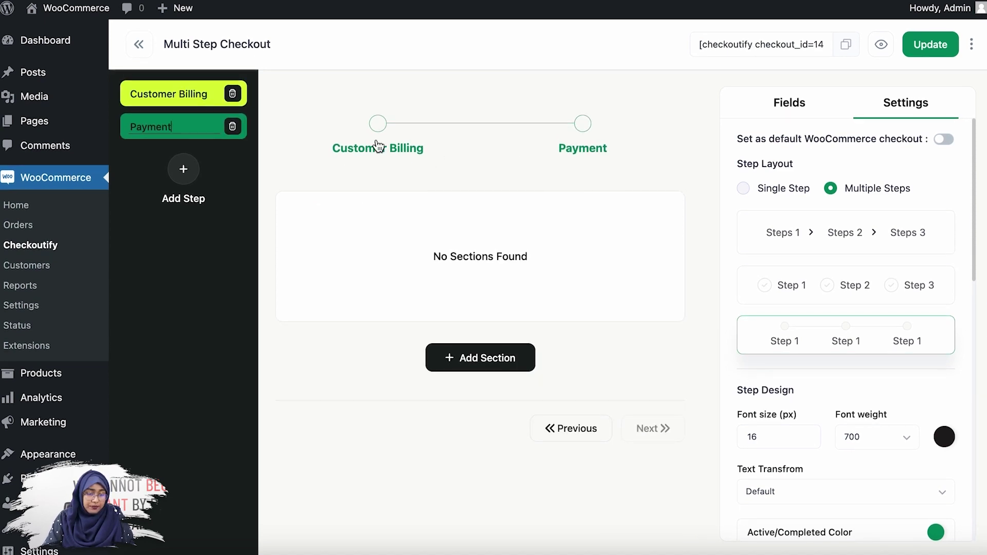
Add a third checkout step and name it Order Notes
click(185, 172)
double_click(185, 160)
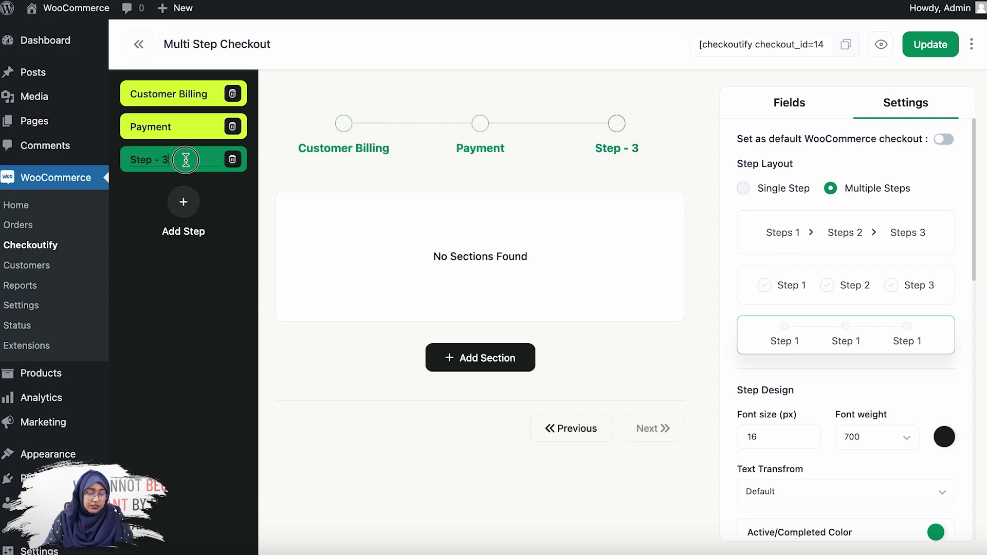
text(Orde)
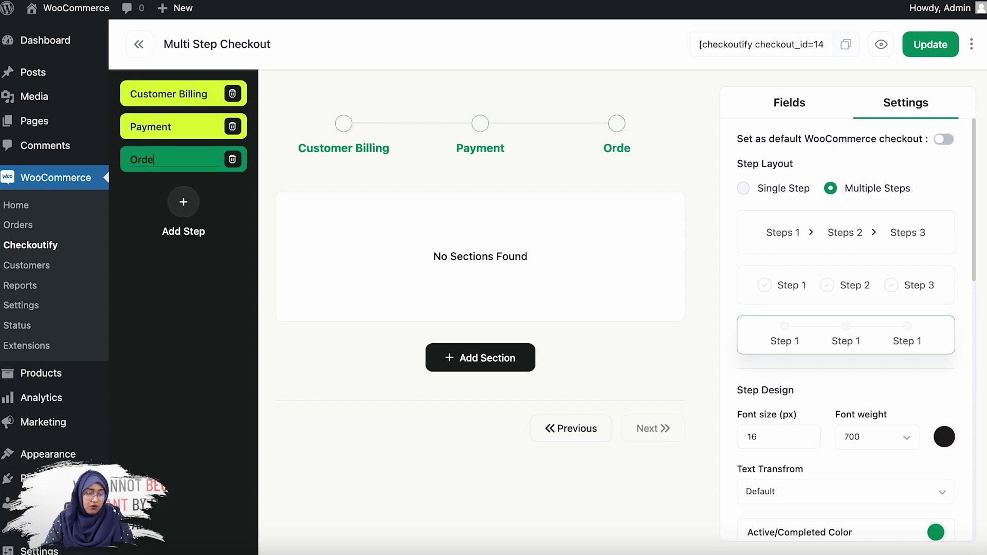
text(r Notes)
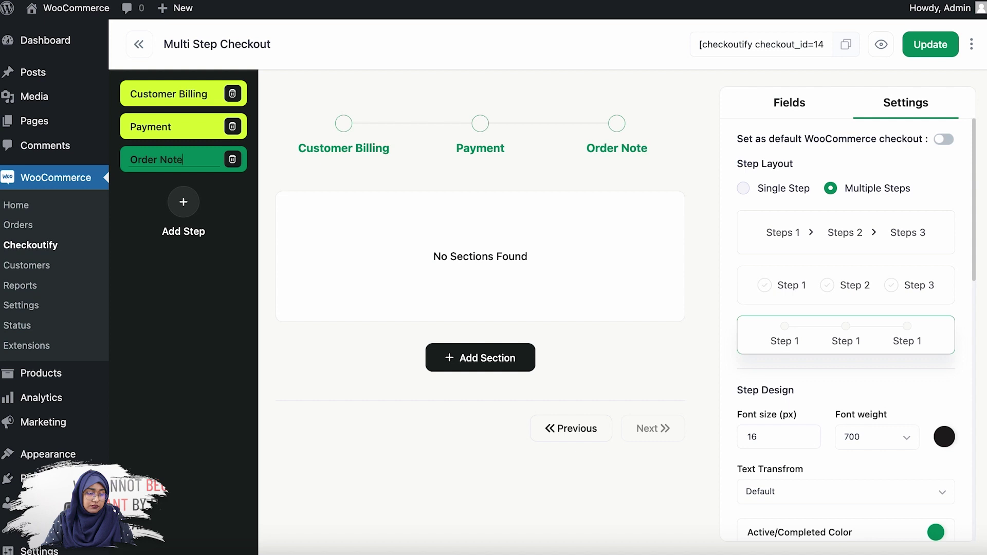
click(454, 185)
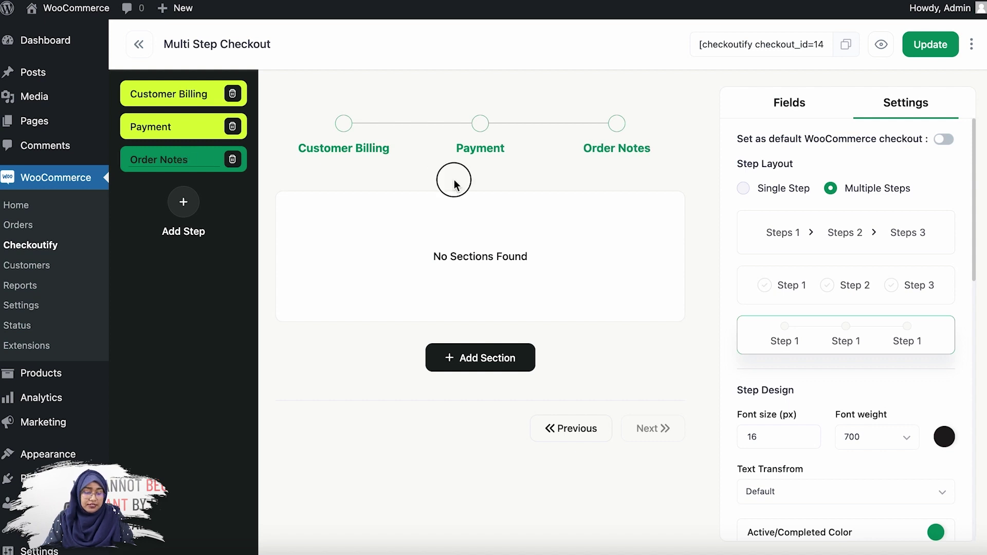
Remove the payment options, Order notes, promo code and Order Details blocks from the Customer Billing step
click(344, 125)
scroll(566, 319, down, 3)
click(665, 260)
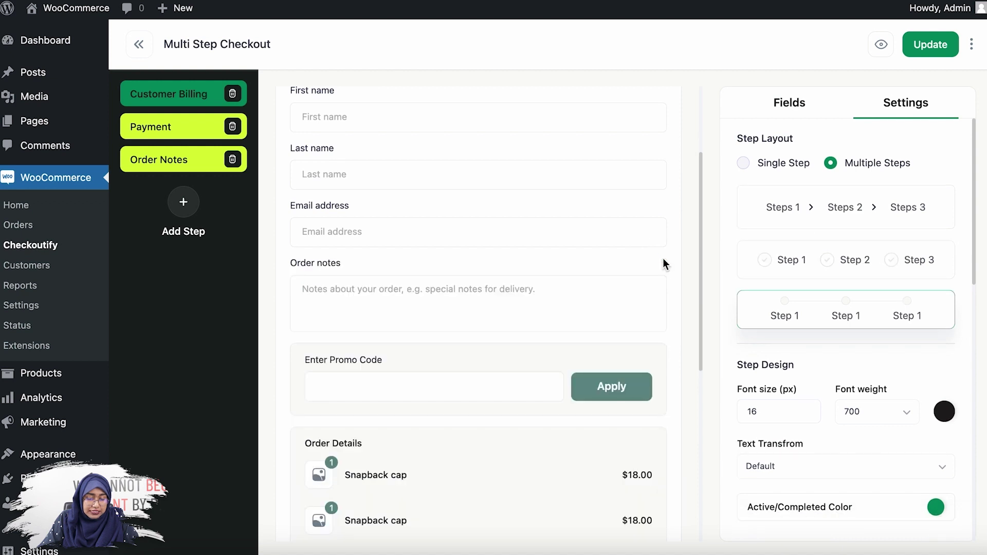
click(665, 278)
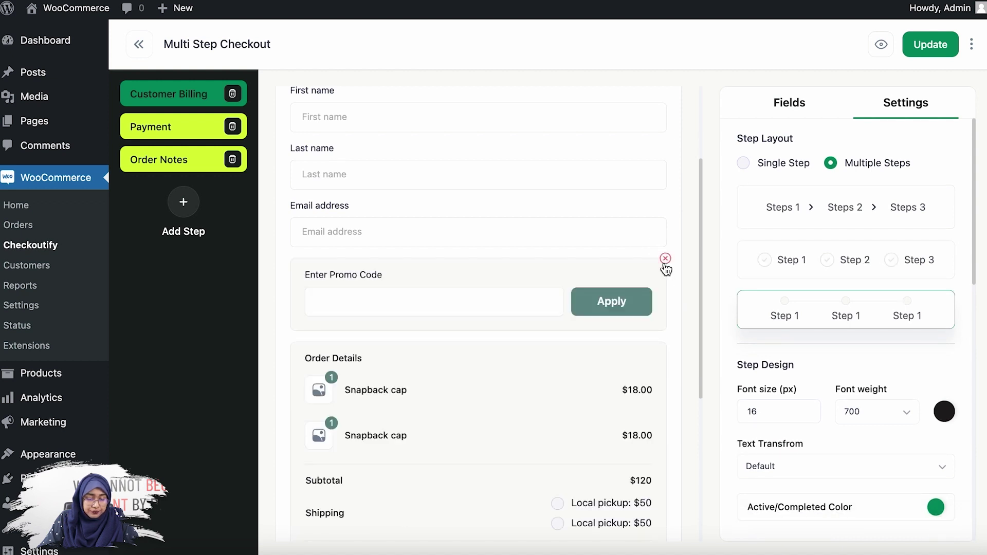
click(665, 259)
click(665, 258)
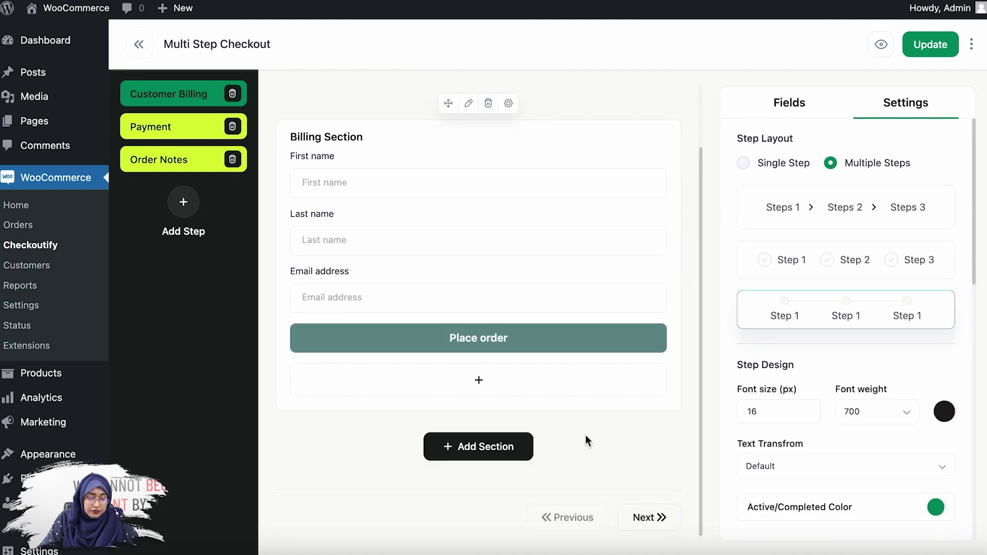
scroll(586, 441, up, 2)
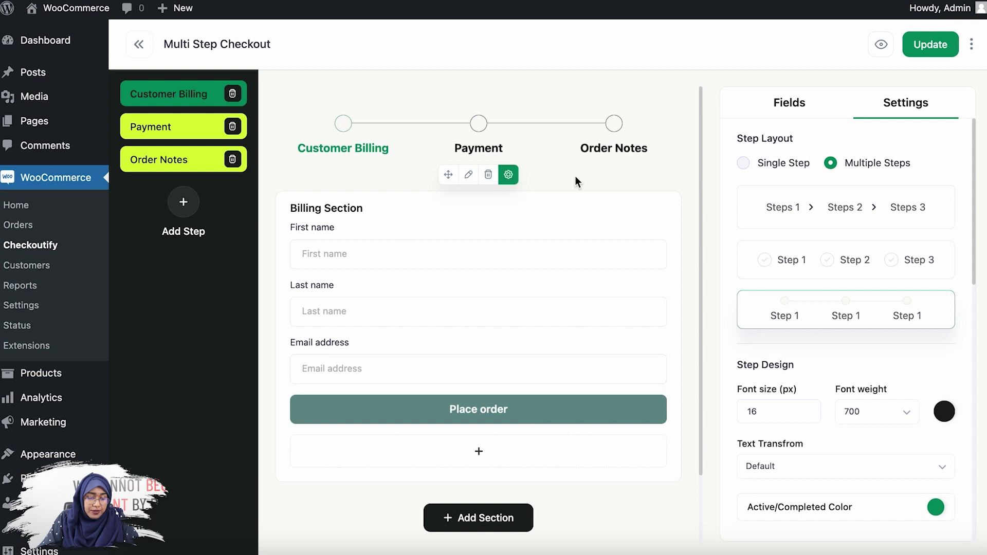
Look through the available Shipping Fields for the Customer Billing step and expand Additional Fields
click(789, 104)
click(850, 180)
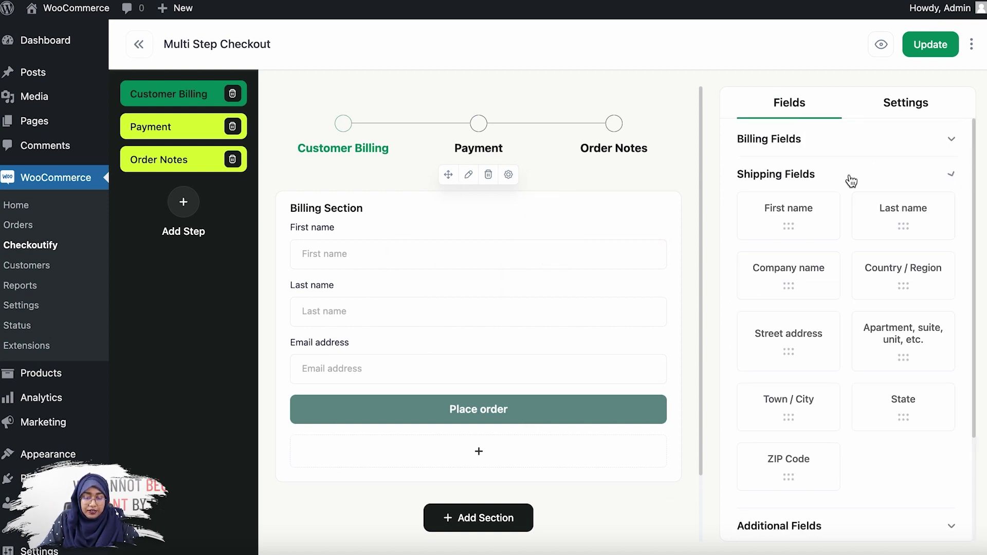
scroll(877, 340, down, 3)
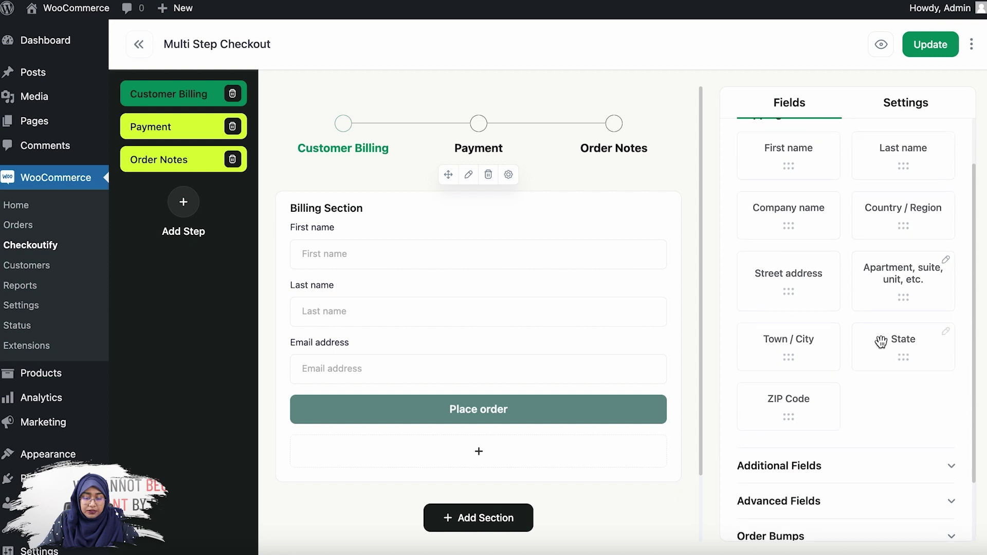
scroll(853, 251, up, 3)
mouse_move(805, 203)
mouse_down()
mouse_move(693, 257)
mouse_move(694, 280)
mouse_move(815, 219)
mouse_up()
scroll(898, 340, down, 1)
scroll(898, 340, down, 2)
scroll(838, 380, down, 1)
click(850, 414)
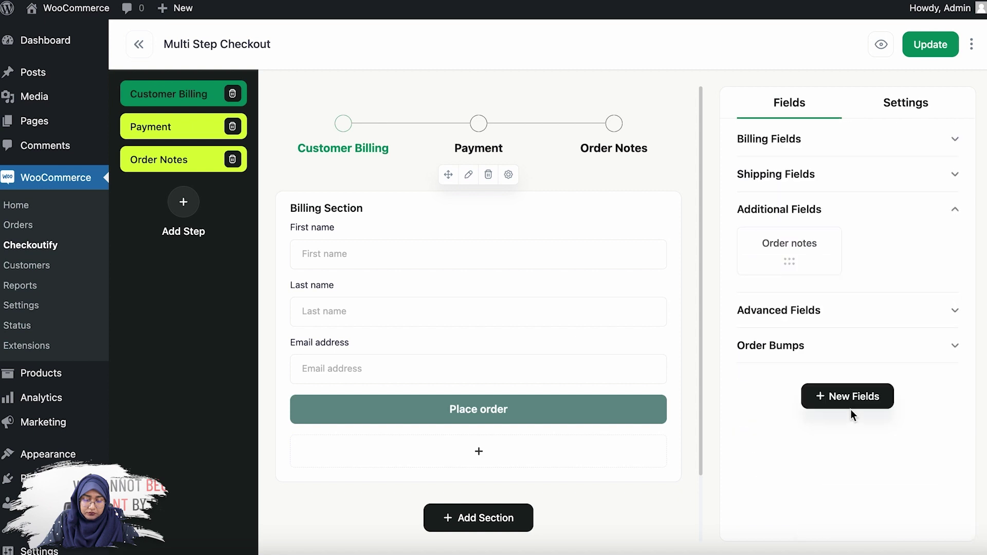
Add the Town / City, State and Apartment, suite, unit, etc. shipping fields below Email address in the Billing Section
click(822, 177)
drag(817, 208, 884, 208)
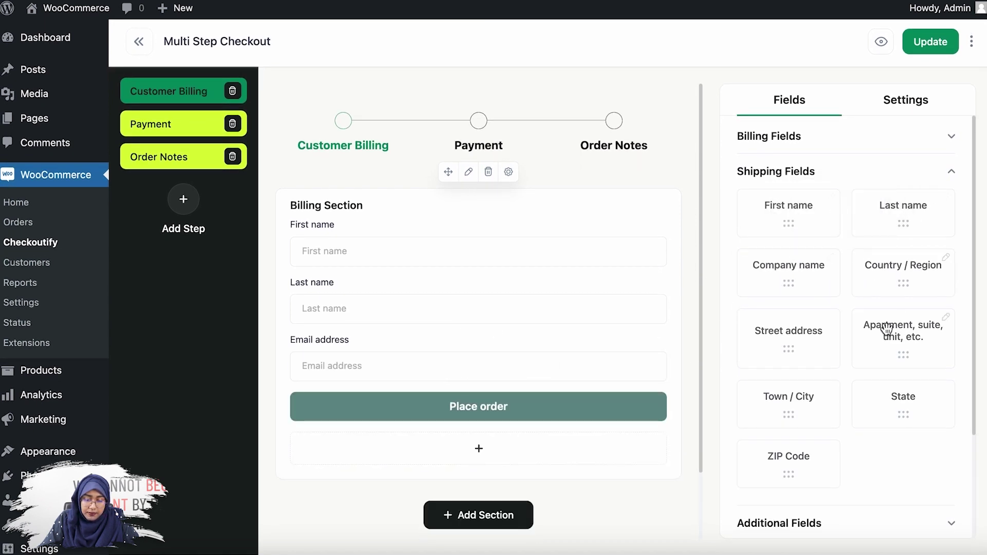
drag(805, 414, 510, 402)
drag(904, 393, 439, 442)
drag(904, 333, 437, 495)
scroll(424, 365, down, 1)
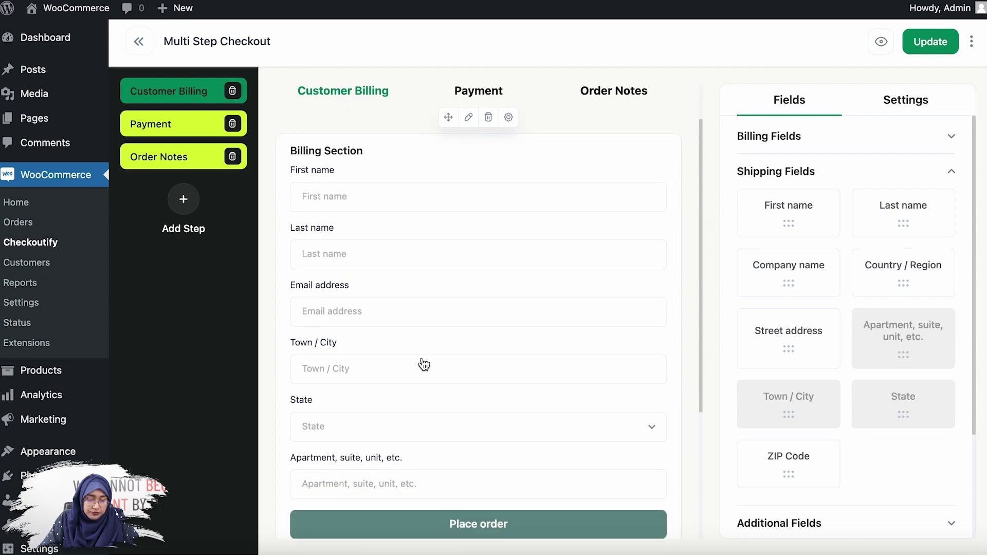
click(468, 117)
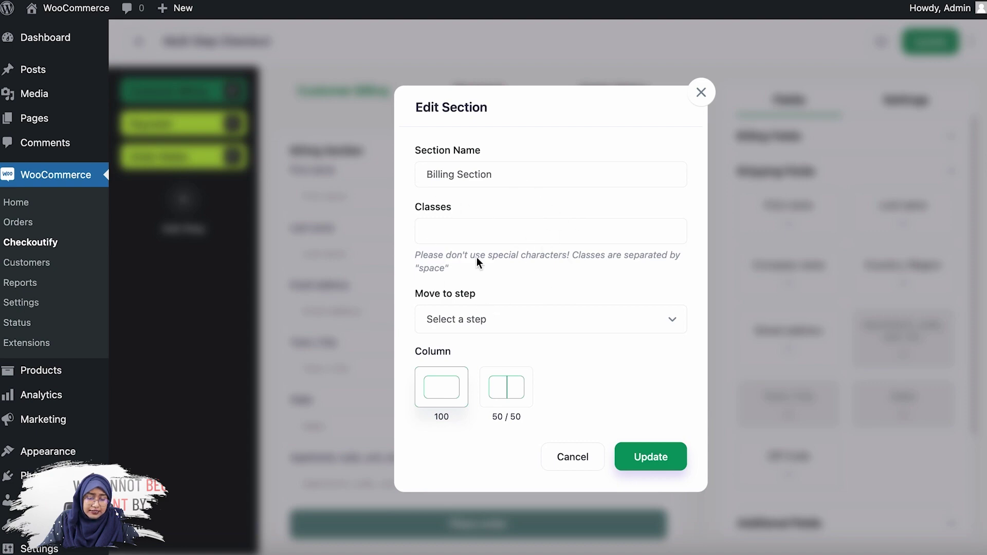
click(701, 93)
scroll(427, 418, down, 1)
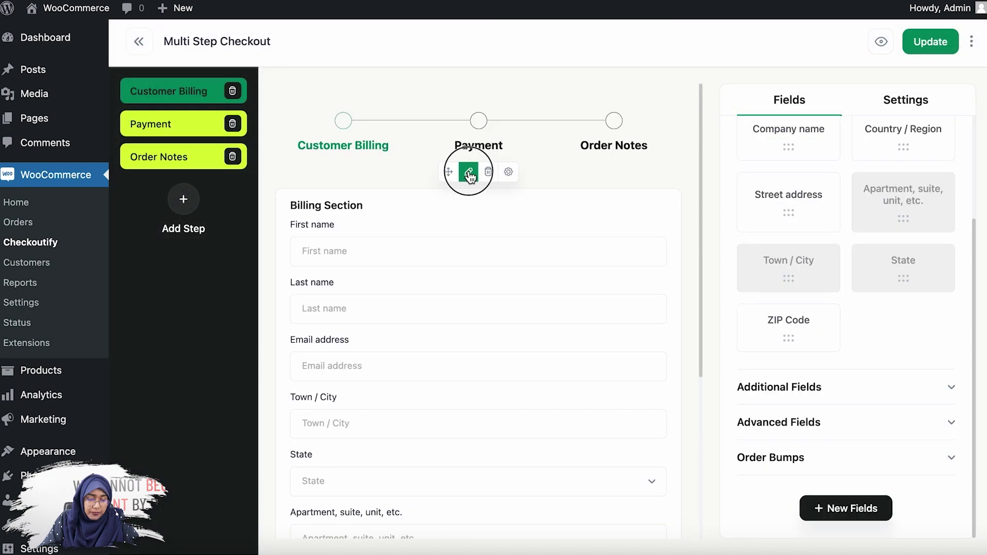
Rename the Billing Section of the Customer Billing step to Billing & Shipping
click(464, 170)
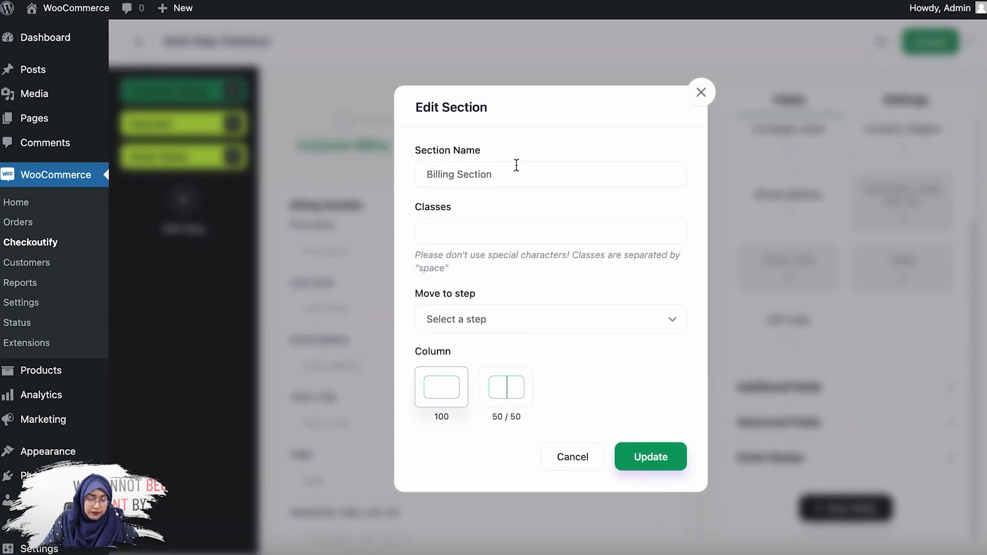
double_click(521, 176)
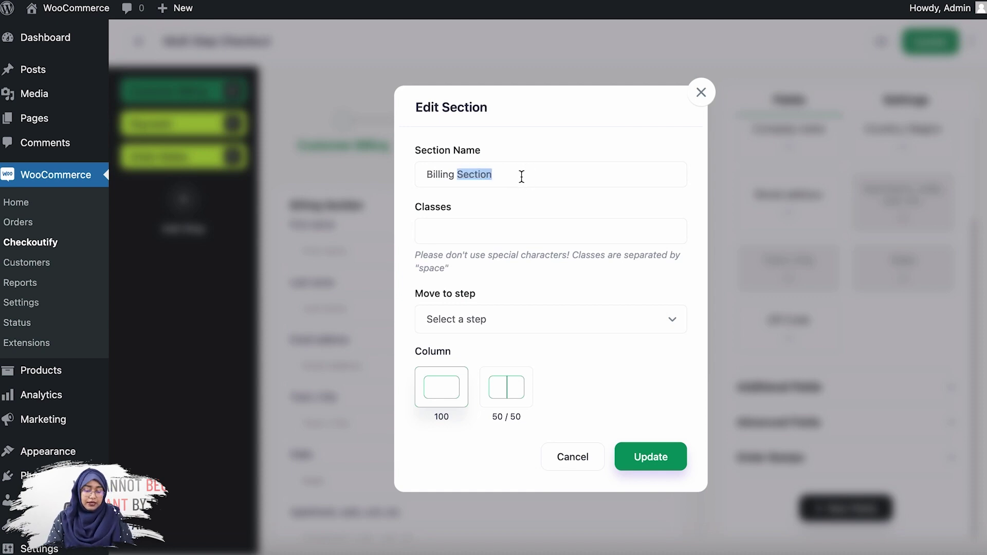
text(& Shipping)
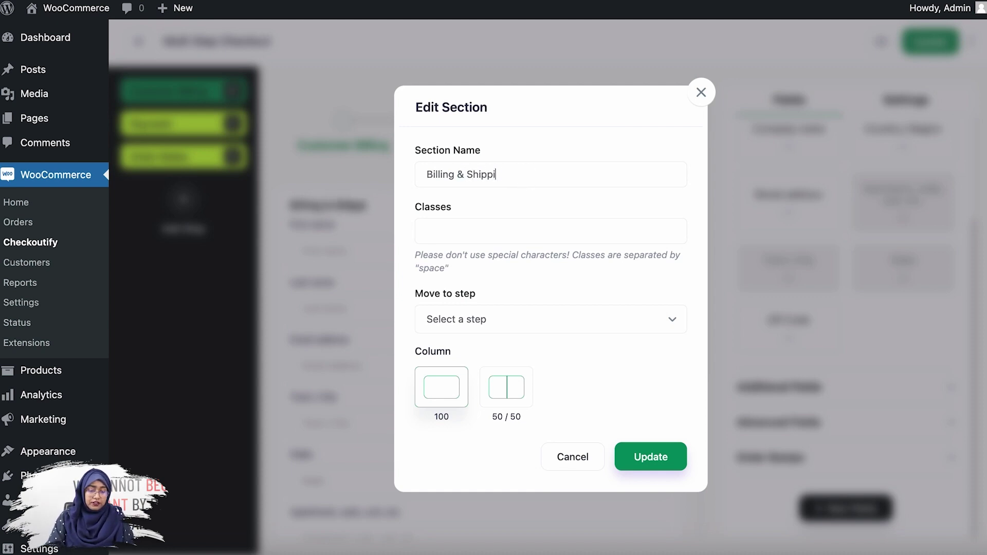
click(636, 320)
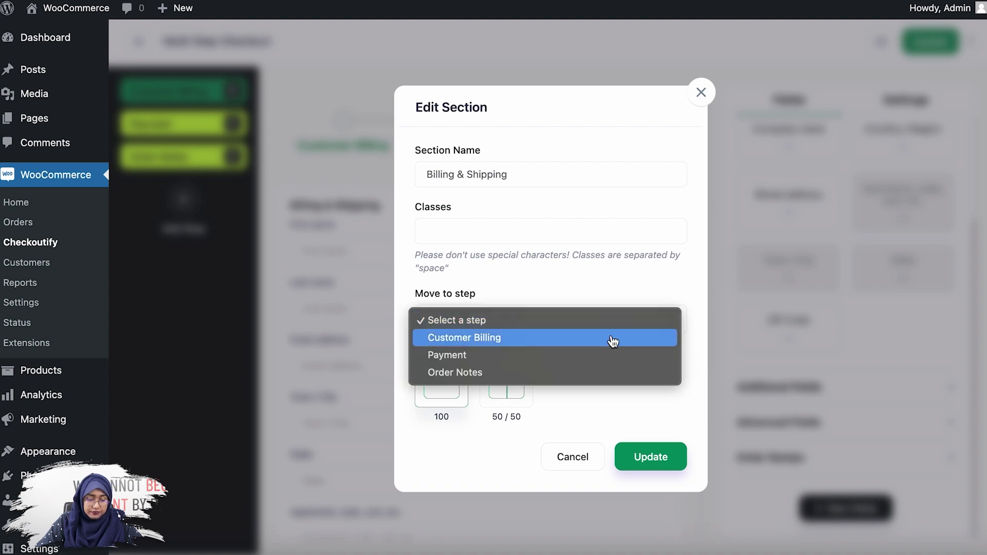
click(651, 457)
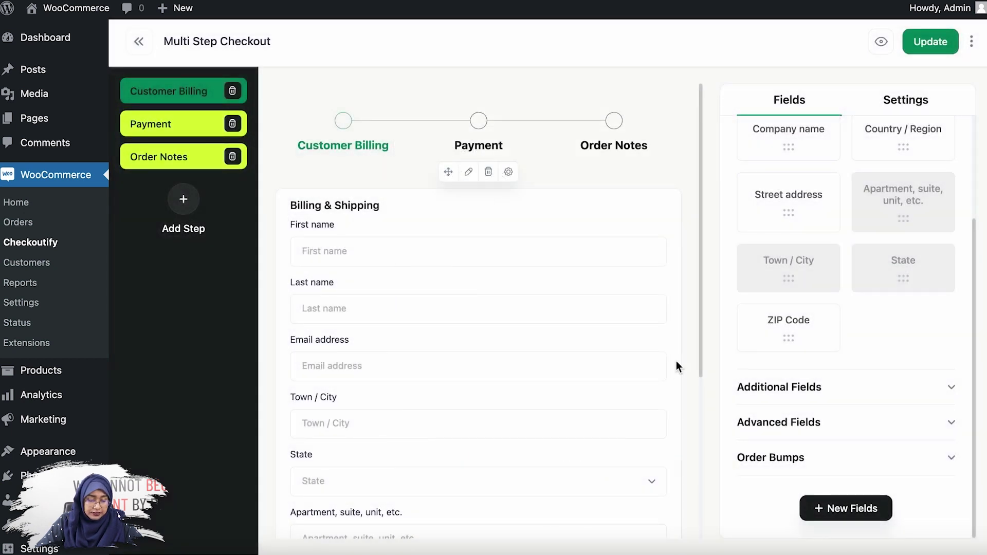
Remove the Place order button from the Billing & Shipping section
scroll(677, 360, down, 5)
scroll(677, 360, up, 3)
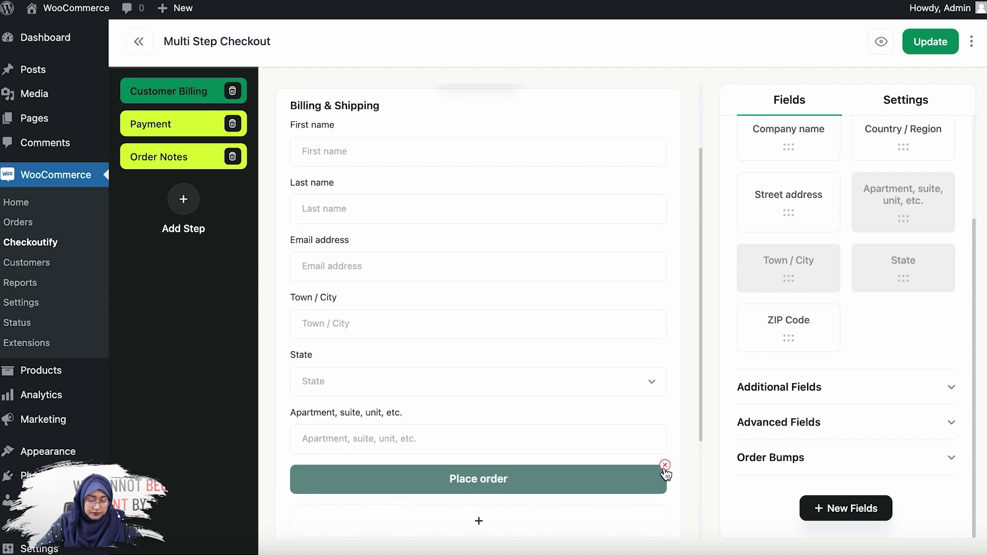
click(663, 464)
scroll(640, 374, down, 2)
scroll(593, 412, up, 4)
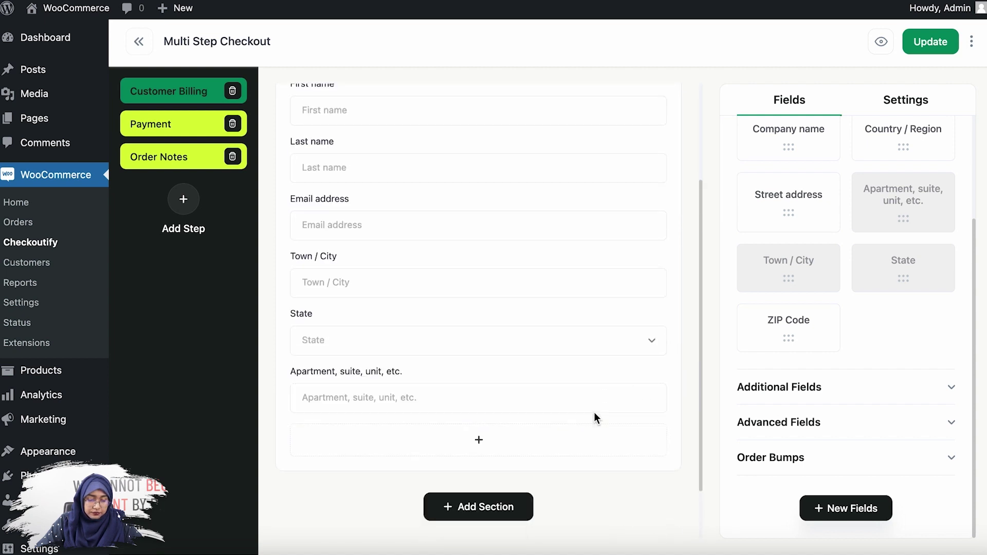
Add a single-column section named Shipping Section to the Customer Billing step
scroll(565, 417, down, 5)
click(485, 404)
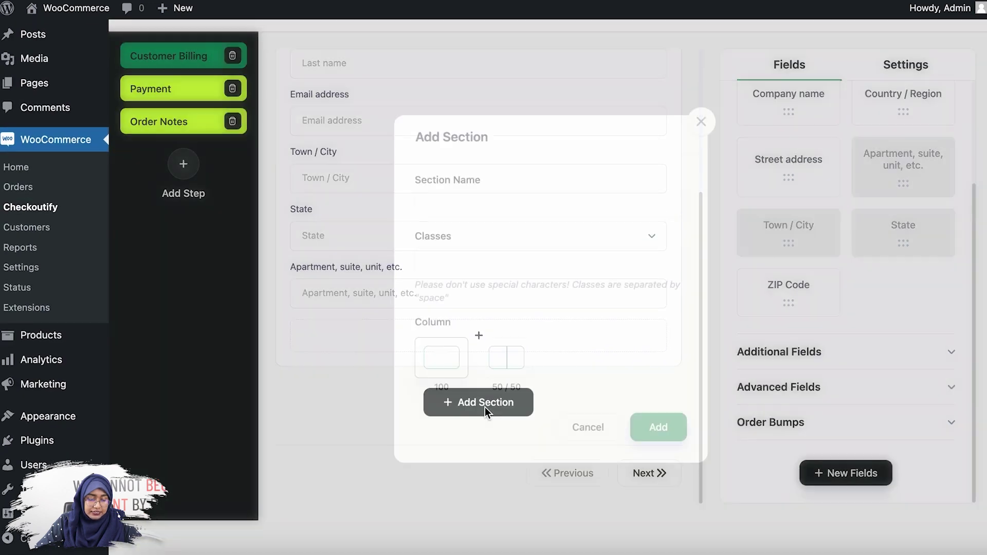
click(519, 201)
text(Shipping Section)
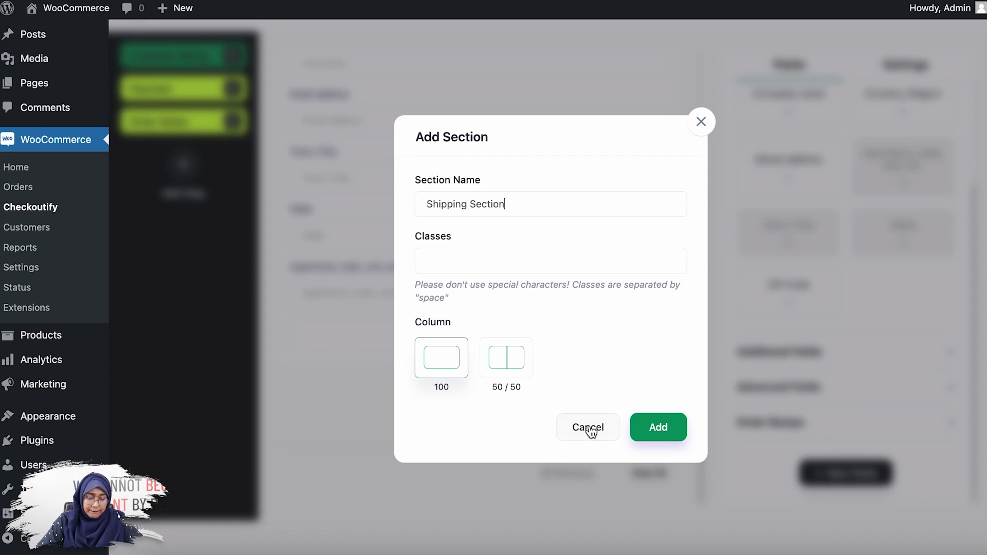
click(670, 436)
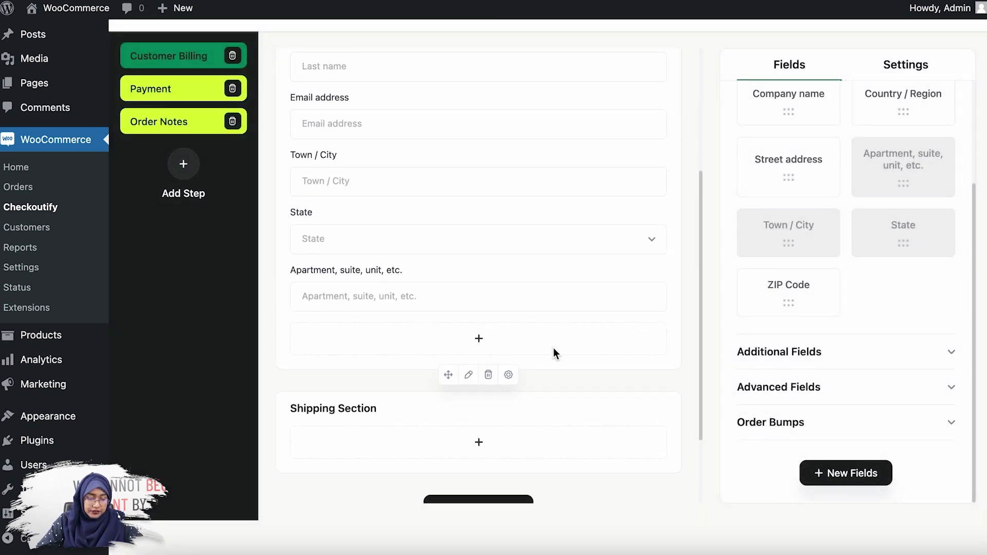
Move the Town / City, State and Apartment, suite, unit, etc. fields from Billing & Shipping into the Shipping Section
scroll(379, 176, up, 2)
scroll(350, 208, down, 1)
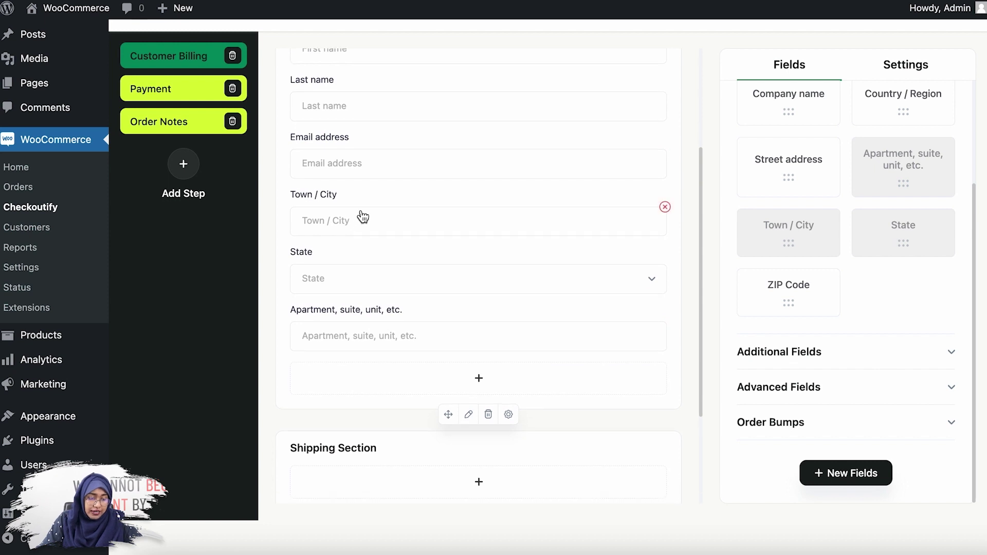
drag(369, 206, 379, 441)
drag(346, 232, 353, 472)
drag(351, 225, 355, 465)
scroll(557, 379, up, 3)
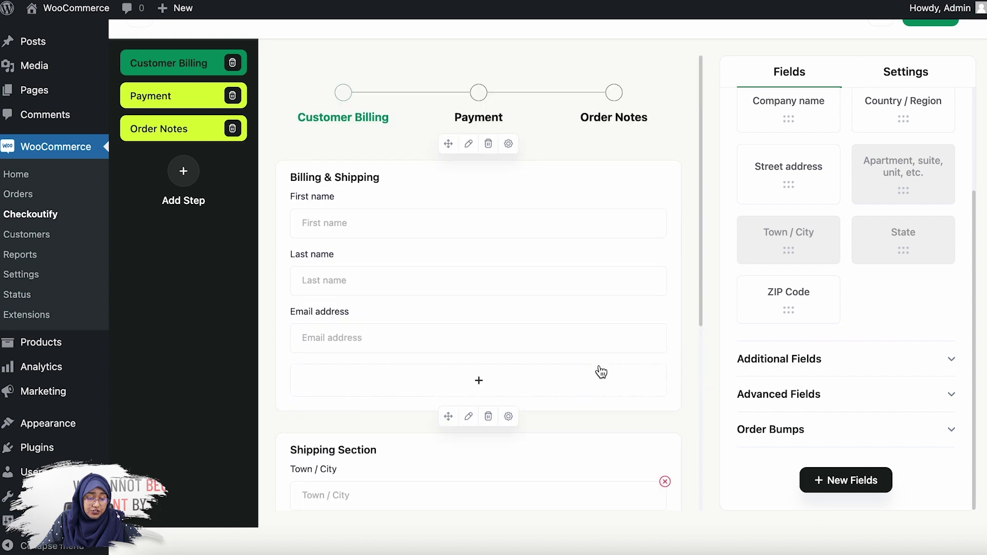
Add a single-column section named Payment to the Payment step
click(478, 93)
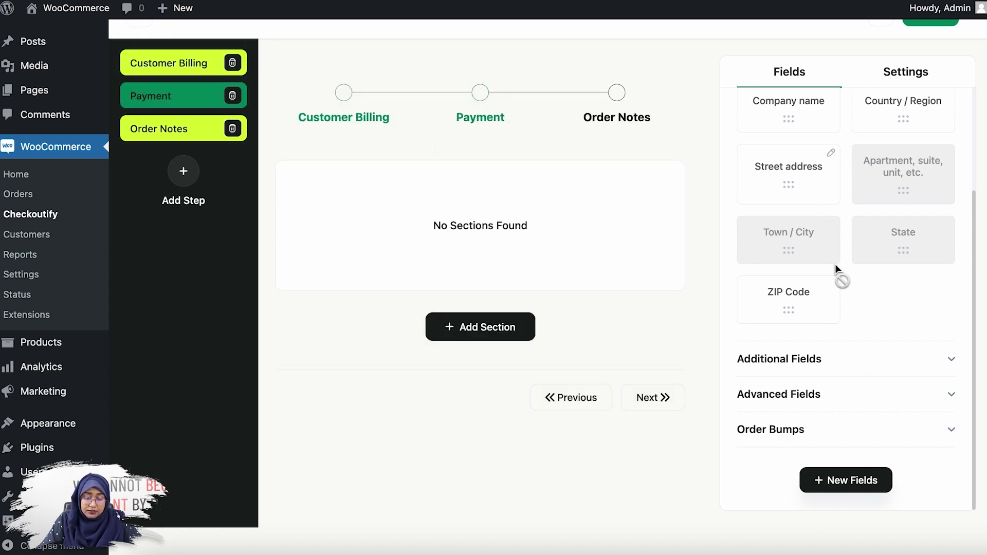
click(837, 359)
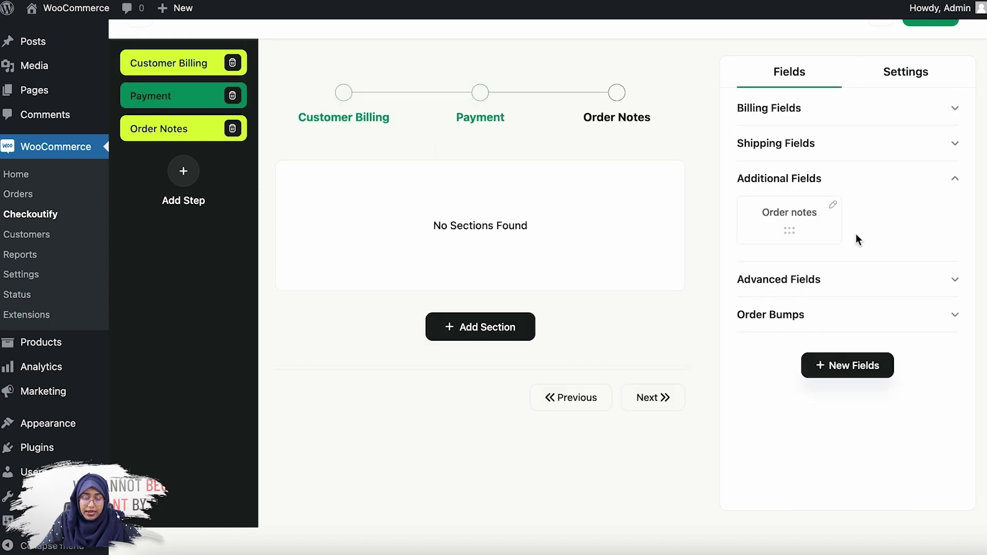
click(862, 282)
drag(805, 260, 488, 226)
click(462, 330)
click(491, 205)
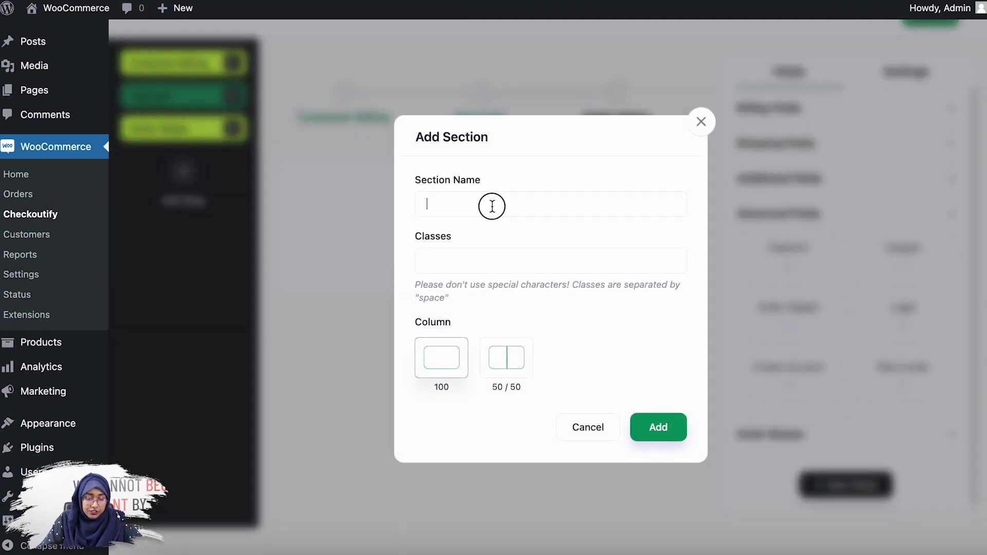
text(Payment)
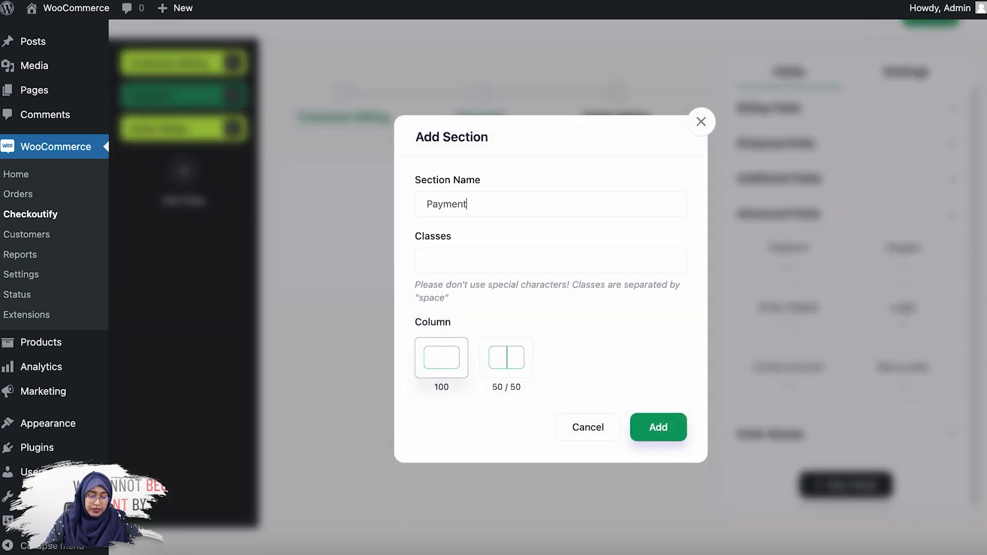
click(659, 424)
Add the Payment, Coupon and Order Details advanced fields to the Payment section in that order
drag(791, 260, 473, 213)
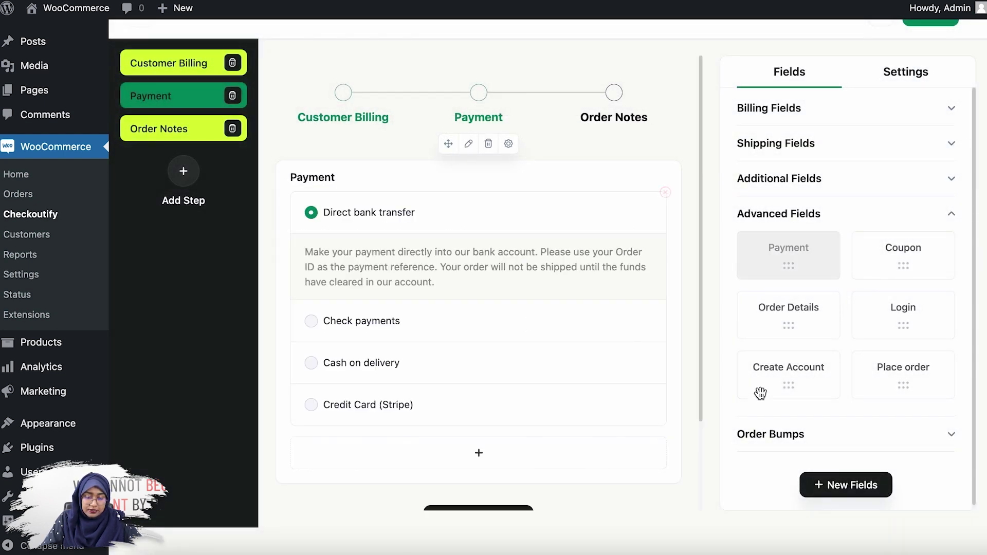
drag(939, 271, 531, 452)
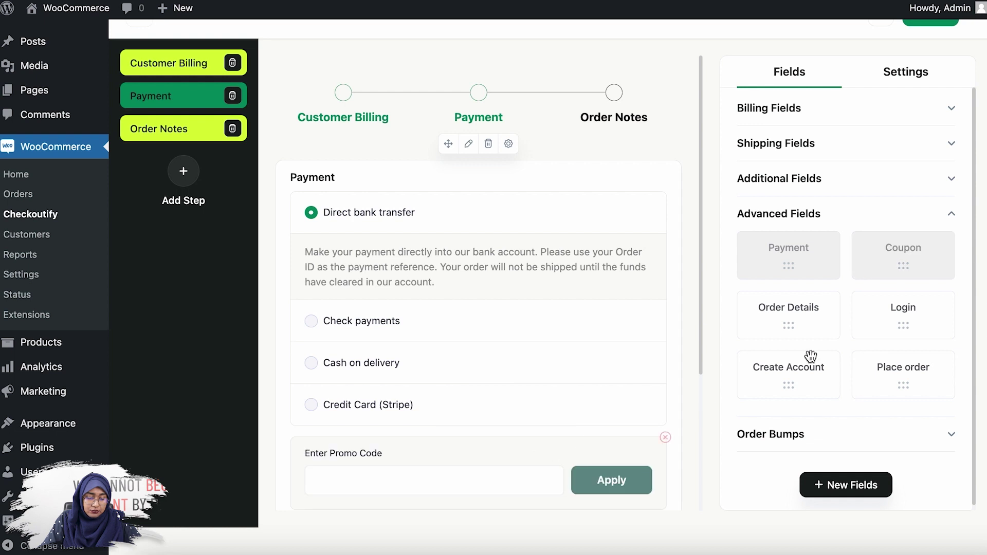
scroll(524, 469, down, 4)
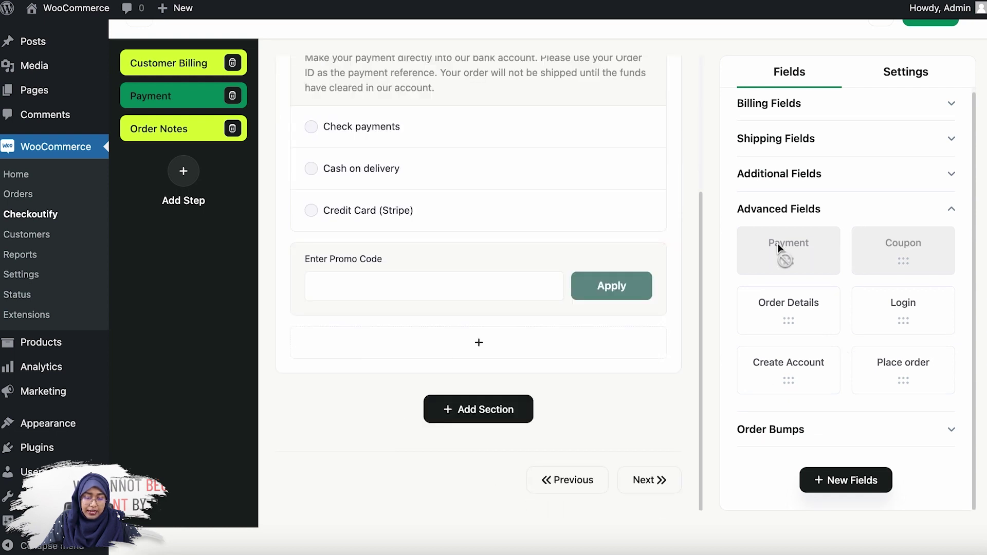
drag(780, 316, 537, 332)
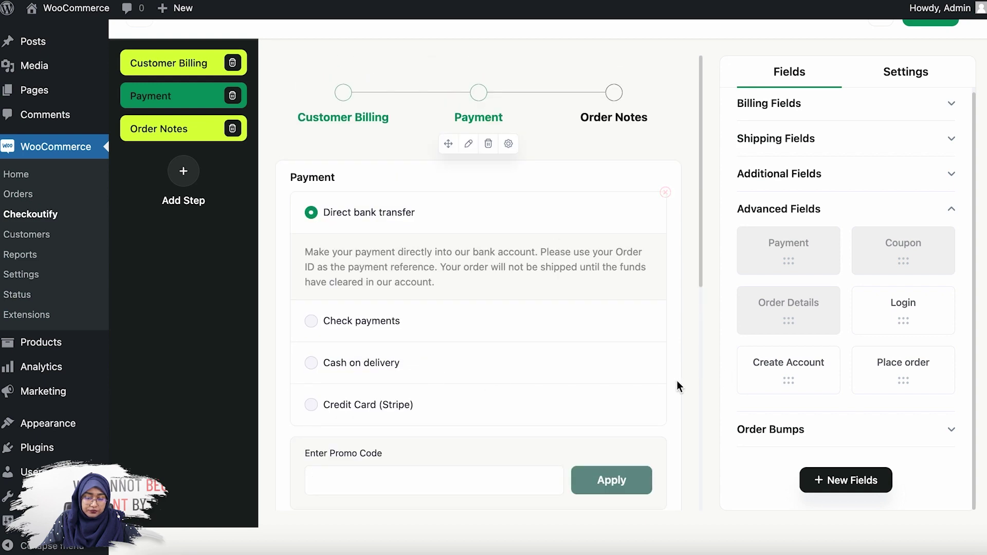
scroll(565, 359, down, 9)
scroll(564, 360, down, 8)
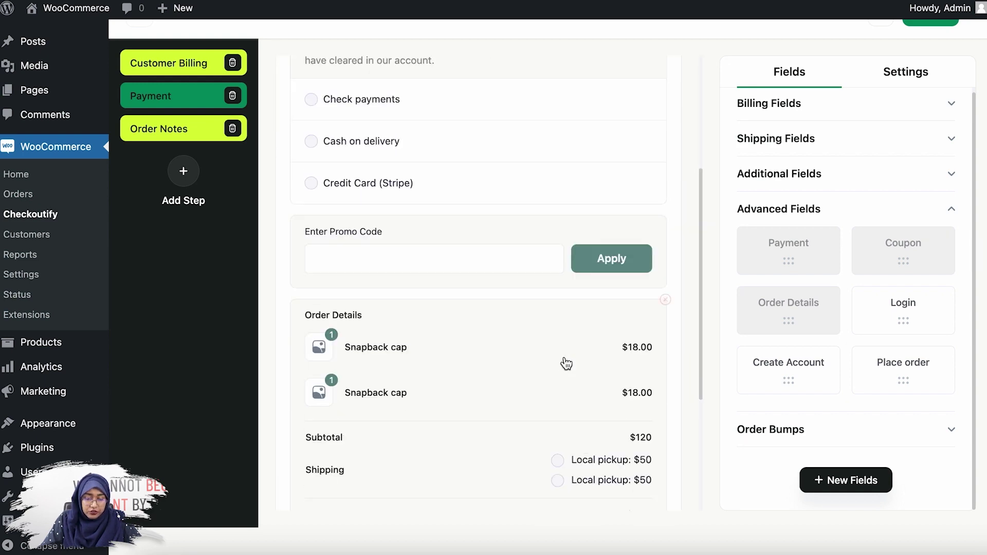
scroll(564, 360, up, 8)
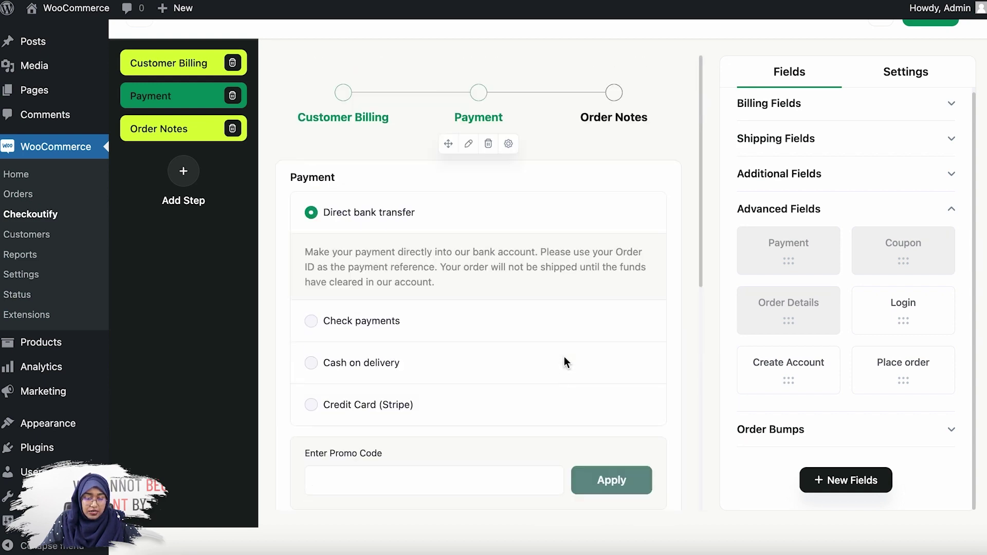
Add a single-column section named Order Finalization to the Order Notes step
click(614, 93)
click(518, 327)
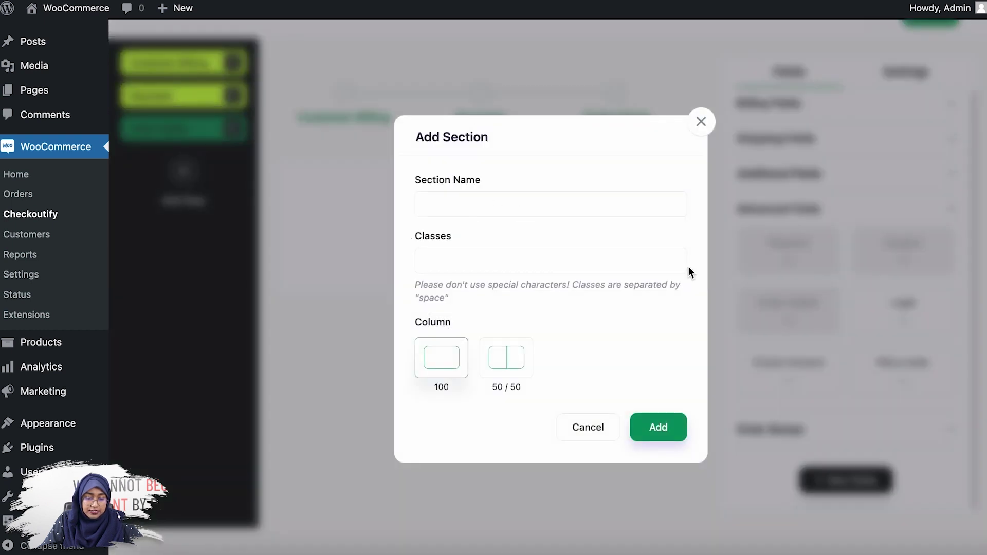
click(555, 203)
text(Order Finalization)
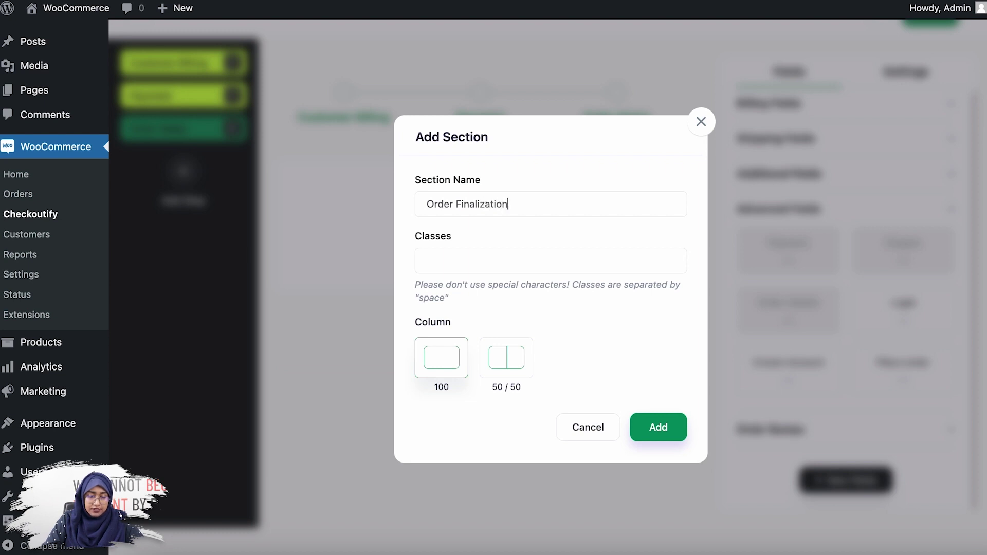
click(659, 431)
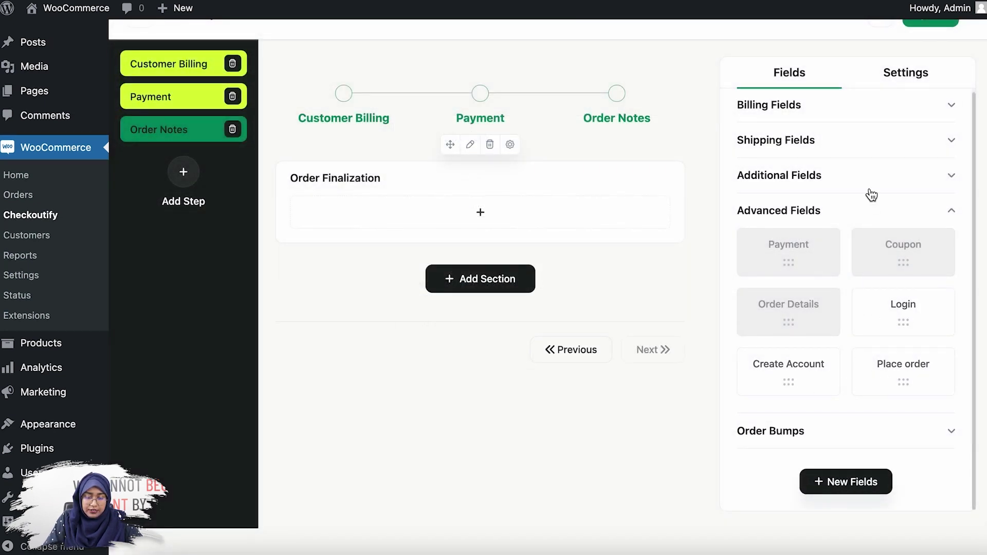
Add the Login, Create Account and Order notes fields to the Order Finalization section
drag(897, 314, 480, 216)
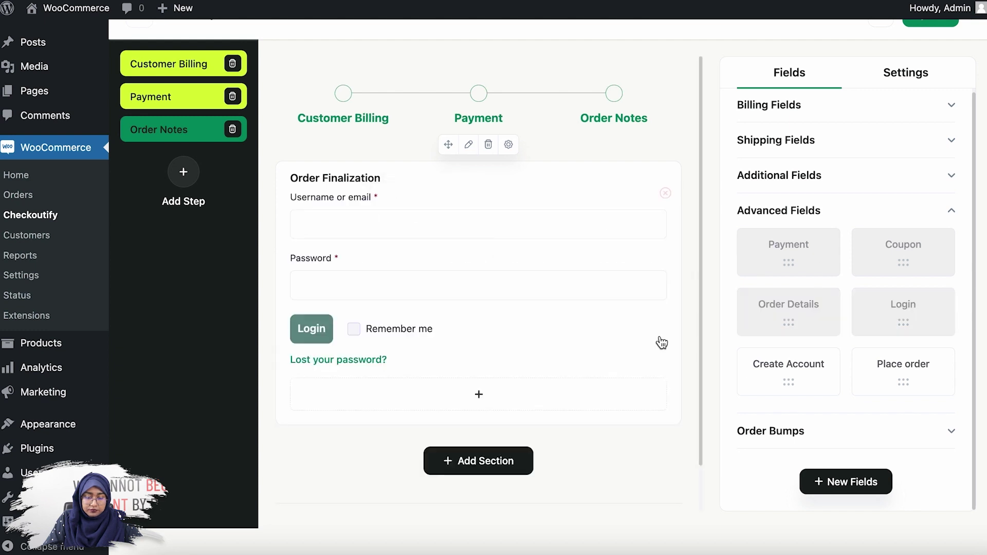
drag(792, 381, 519, 353)
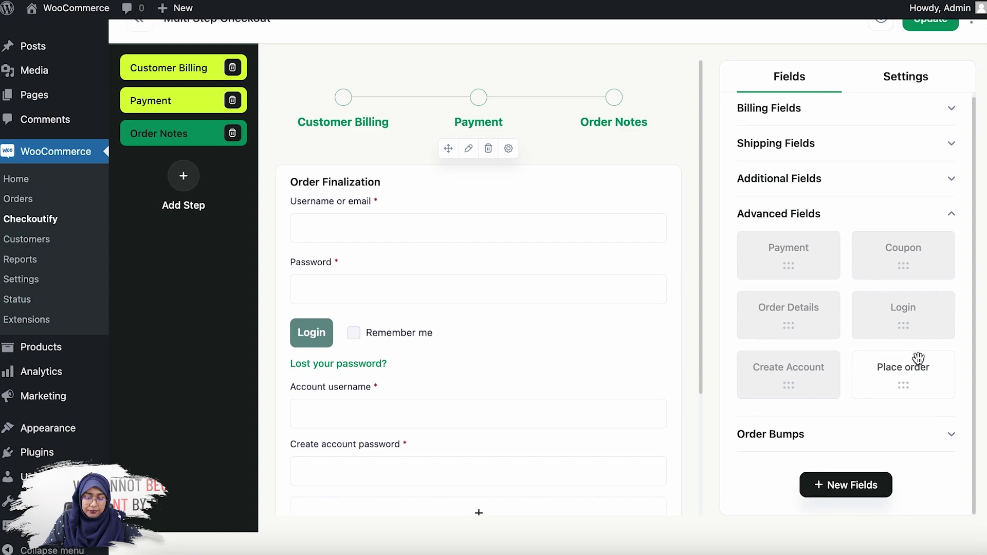
scroll(872, 383, down, 1)
click(801, 170)
drag(815, 200, 515, 465)
scroll(416, 396, down, 5)
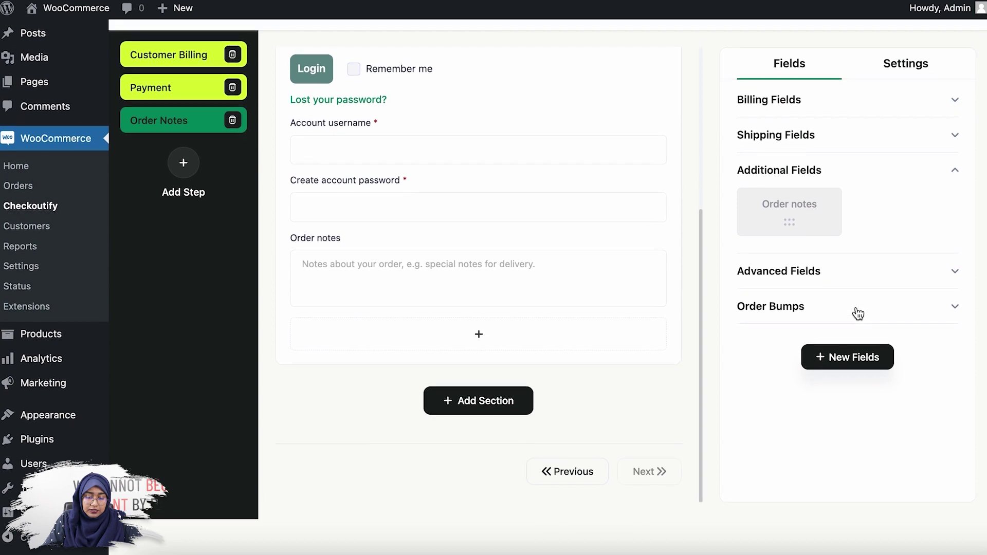
Add the Place order button below Order notes in the Order Finalization section
click(859, 282)
drag(873, 367, 422, 340)
scroll(636, 371, up, 5)
scroll(637, 371, down, 6)
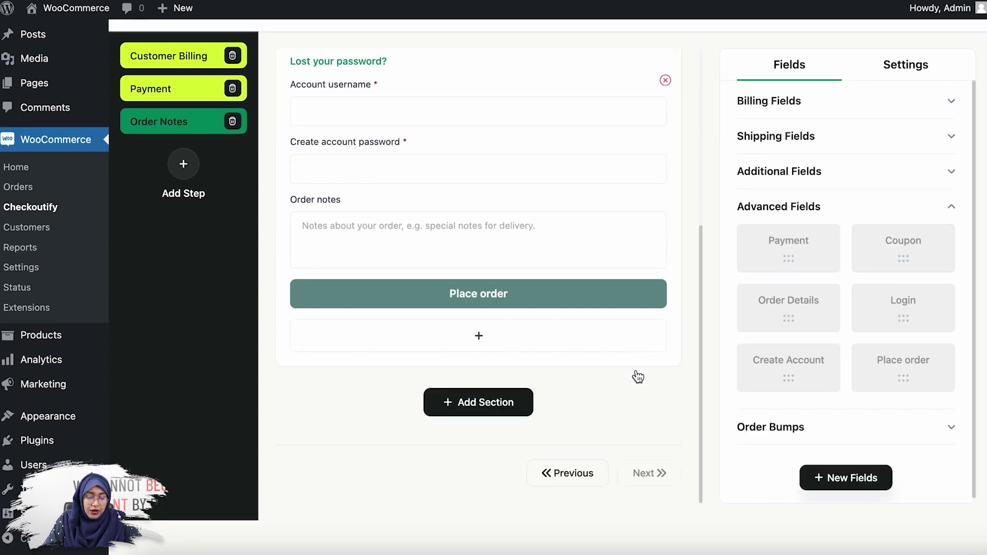
scroll(636, 370, up, 6)
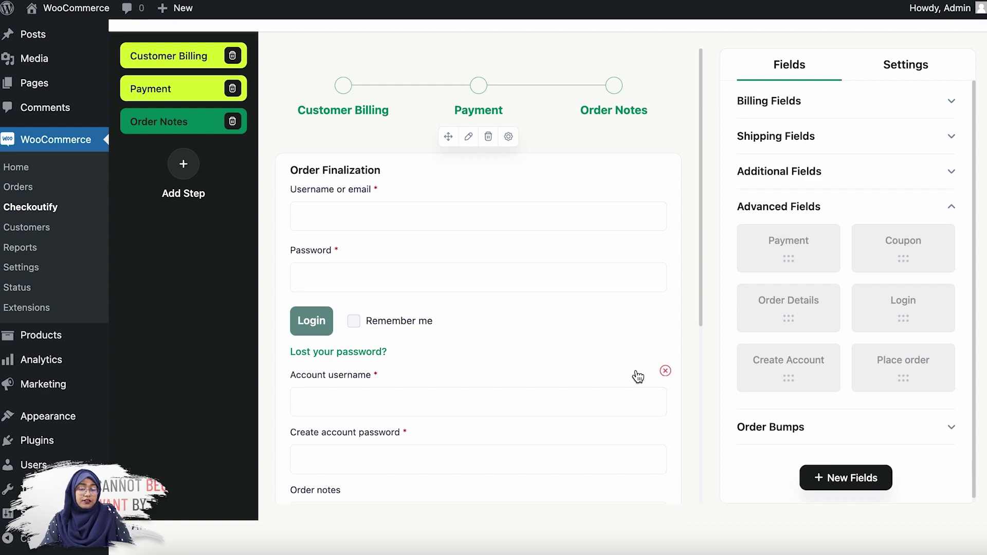
Save the changes to the Multi Step Checkout
scroll(711, 260, up, 1)
scroll(711, 260, down, 1)
click(932, 44)
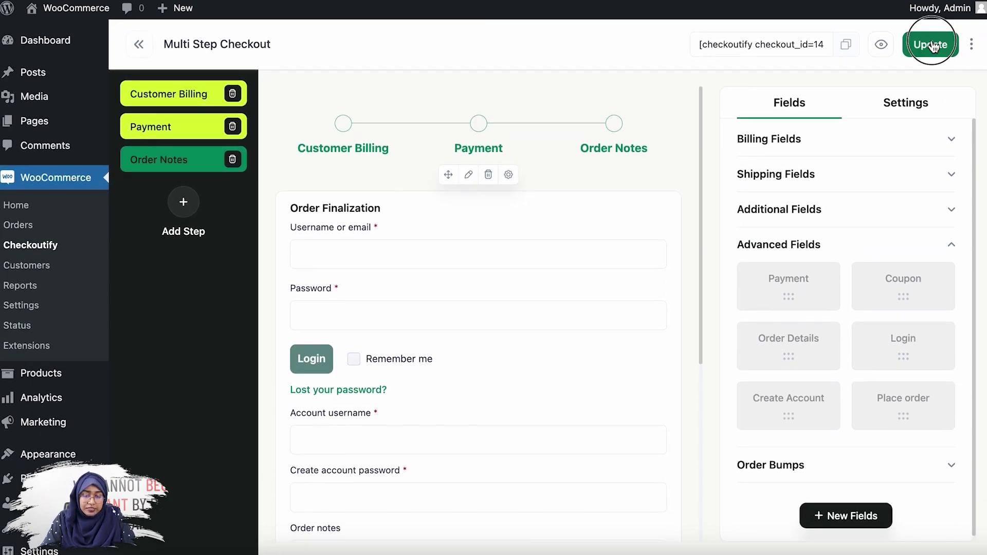
Switch the Set as default WooCommerce checkout option on and back off in the checkout's settings
click(910, 104)
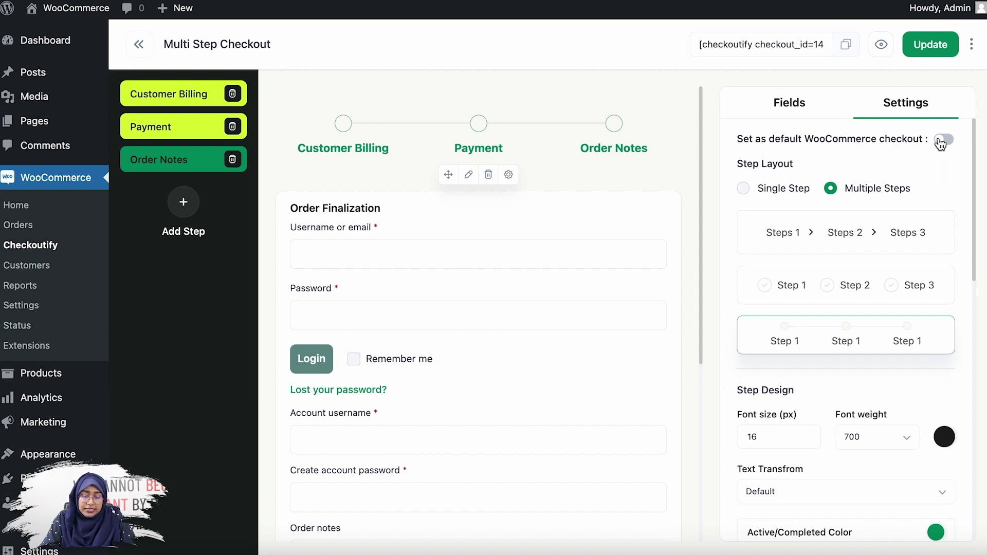
click(942, 140)
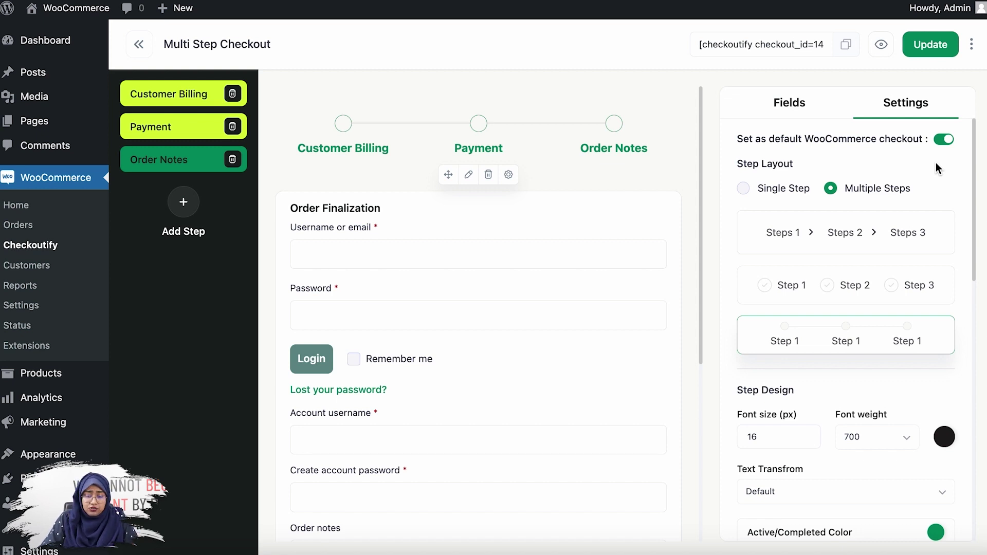
click(943, 139)
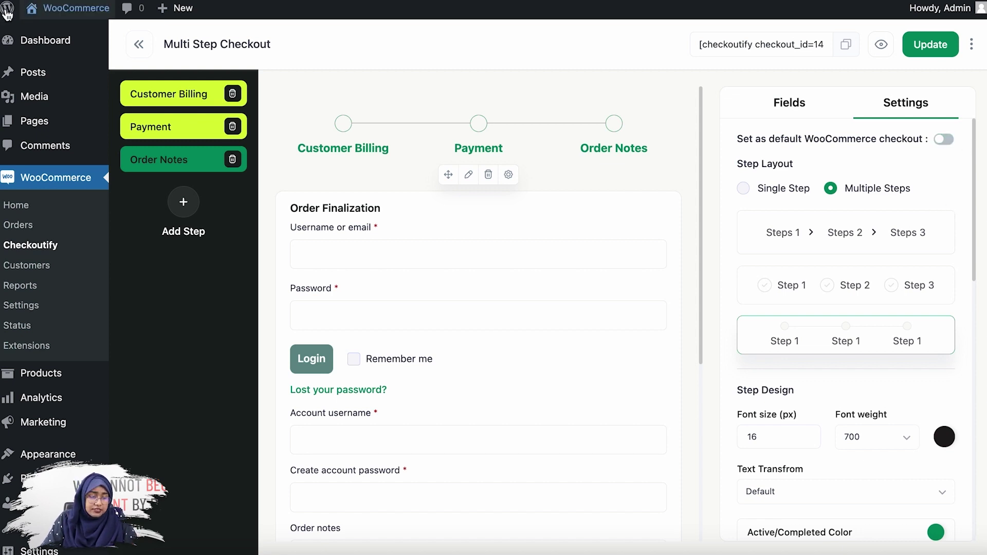
Visit the store, open the Beanie product, proceed from the cart to checkout, and review the default WooCommerce checkout form
mouse_move(44, 15)
click(48, 53)
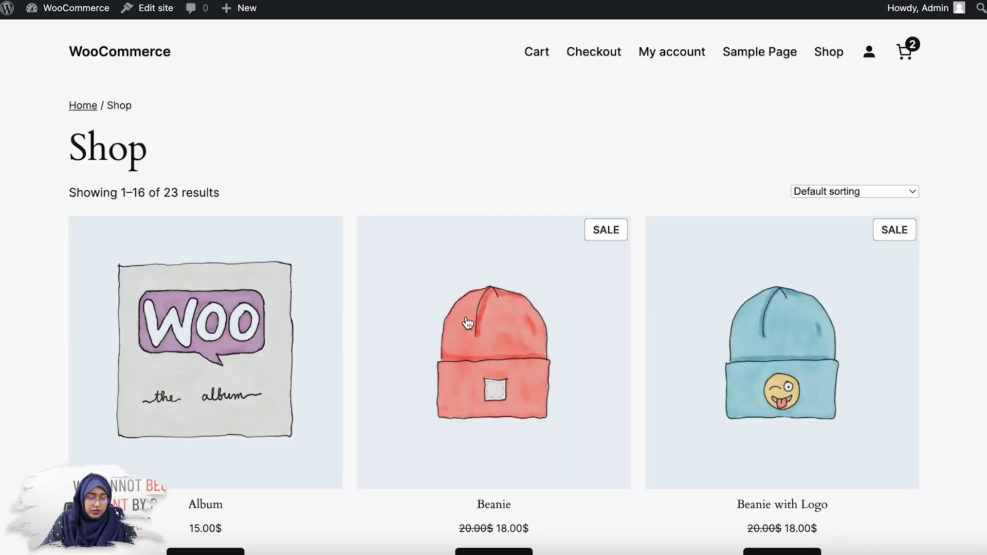
click(468, 323)
scroll(591, 174, down, 5)
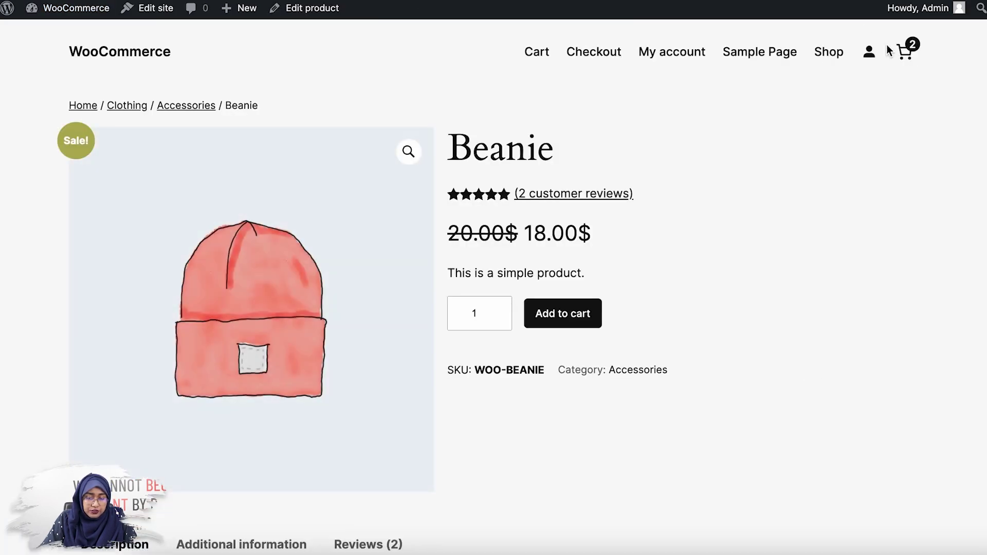
click(905, 51)
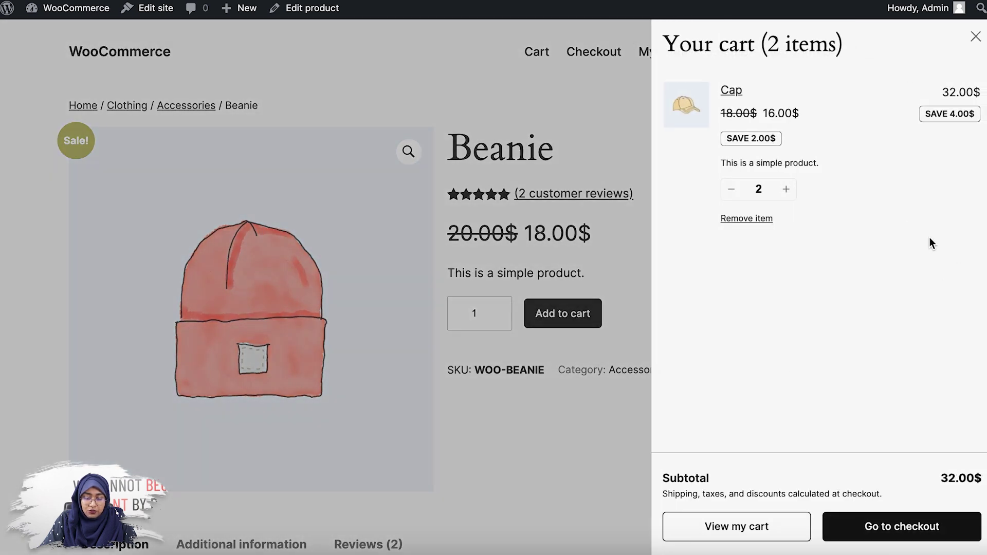
click(915, 526)
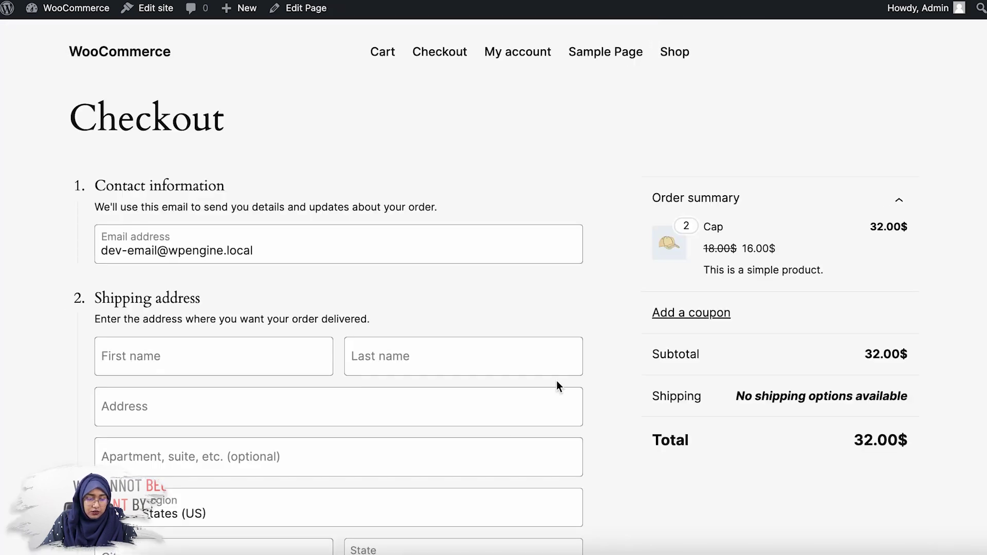
scroll(625, 378, down, 15)
scroll(625, 378, up, 15)
scroll(625, 378, down, 15)
scroll(625, 377, up, 4)
scroll(625, 379, up, 15)
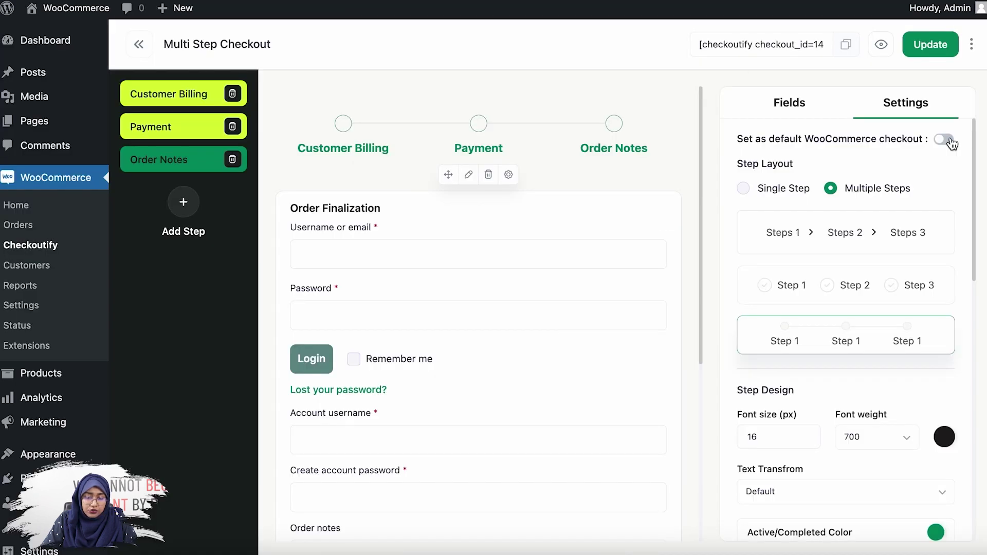
Set the Multi Step Checkout as the default WooCommerce checkout and save the change
click(945, 139)
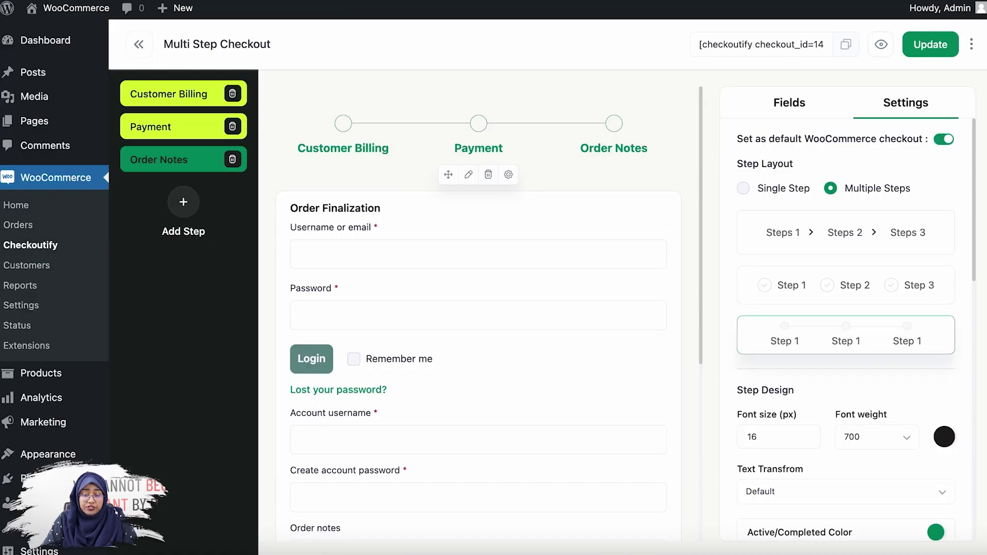
click(940, 53)
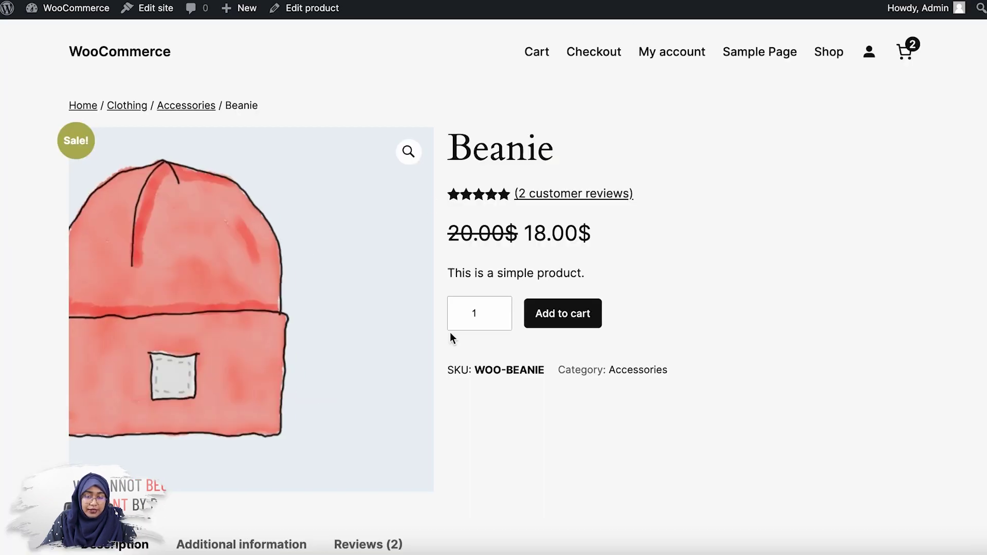
Proceed from the store's cart to checkout and review the multi-step form's Customer Billing page
click(903, 48)
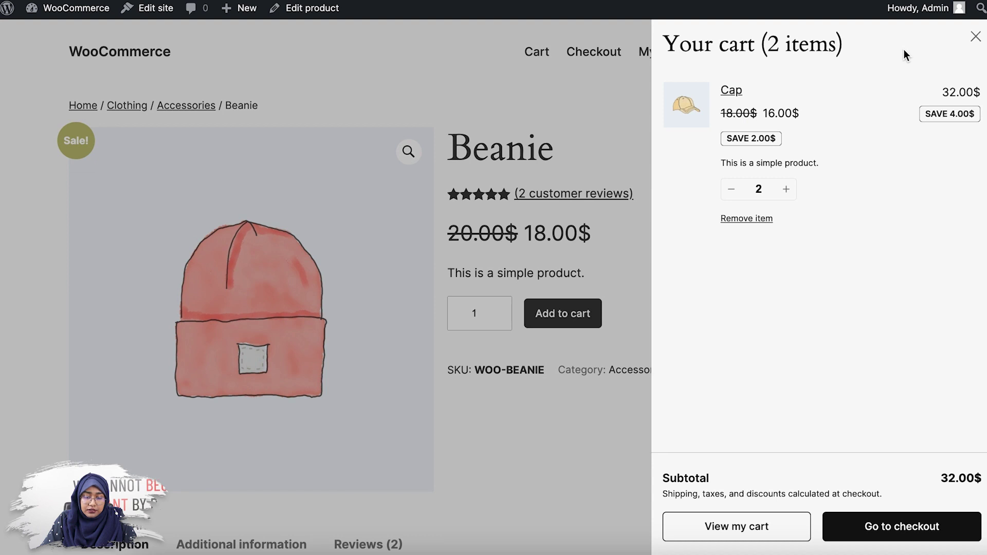
click(892, 536)
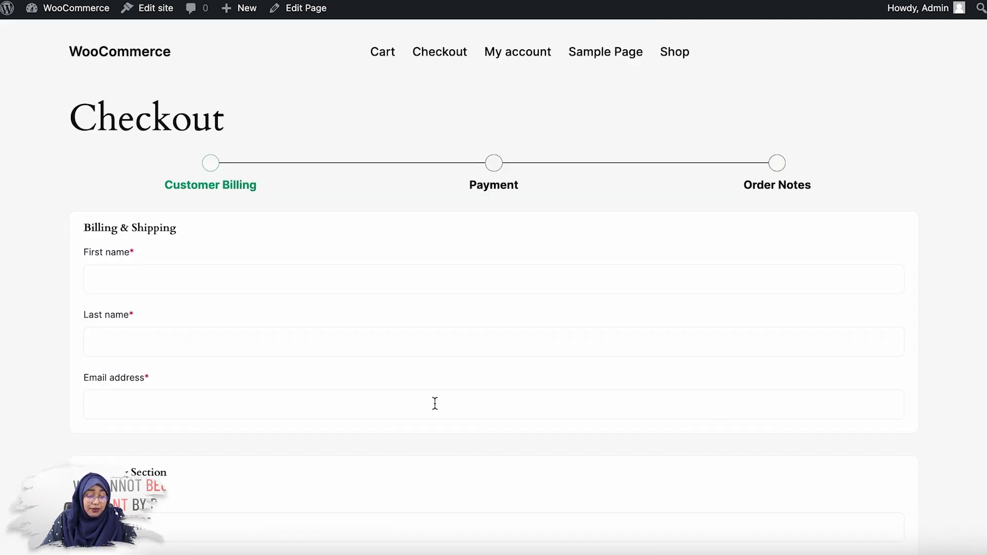
scroll(435, 403, down, 5)
scroll(435, 404, up, 5)
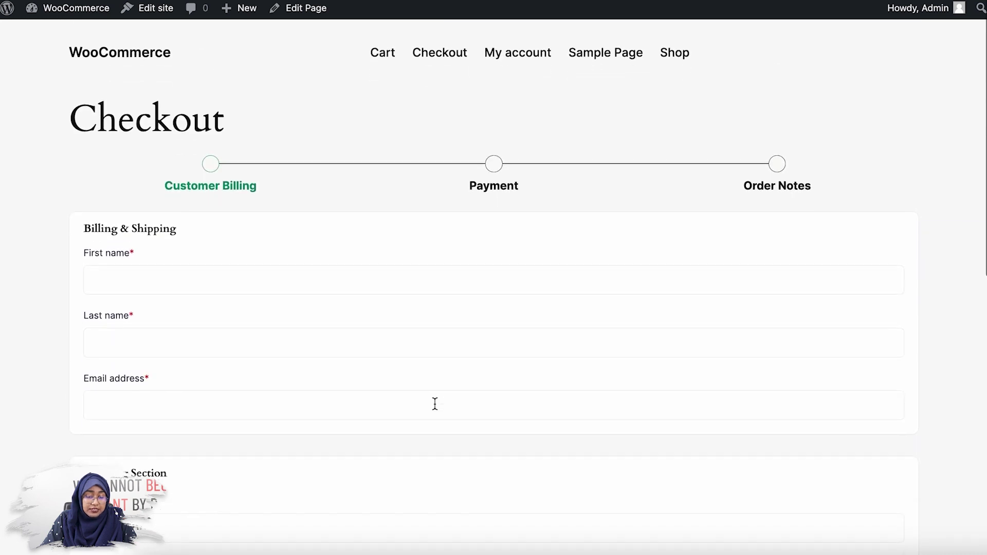
scroll(435, 403, down, 15)
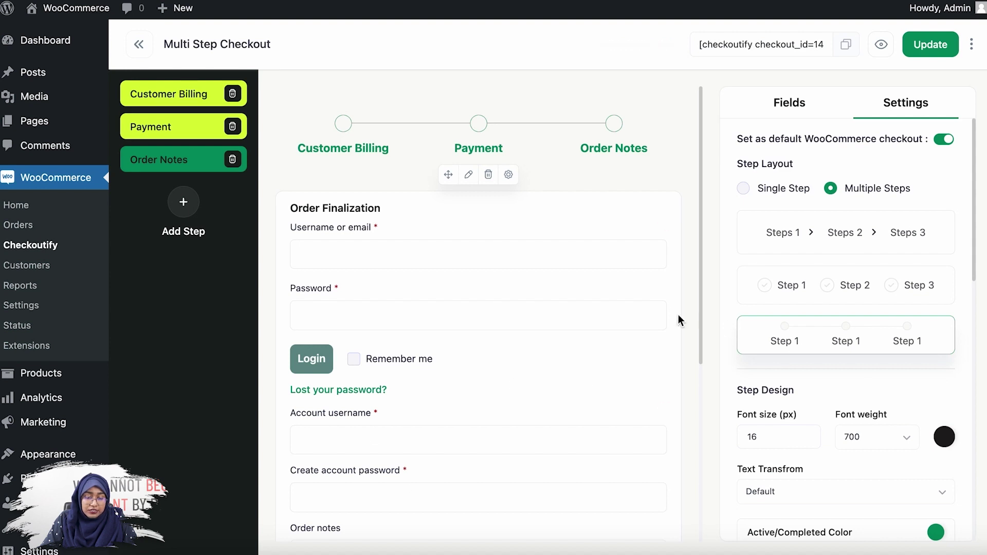
Move the Shipping Section above the Billing & Shipping section in the Customer Billing step
scroll(678, 319, down, 5)
scroll(678, 319, up, 5)
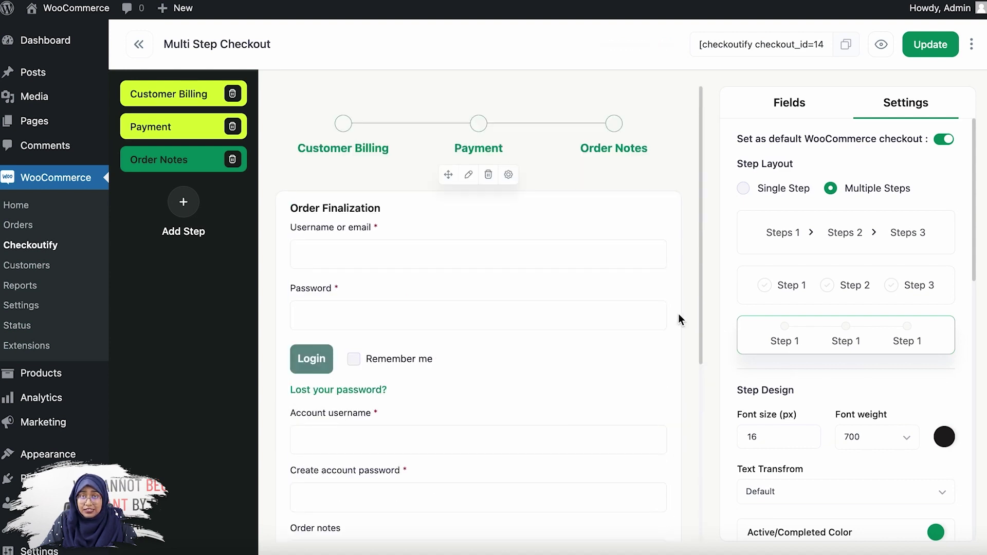
click(353, 128)
drag(448, 174, 470, 447)
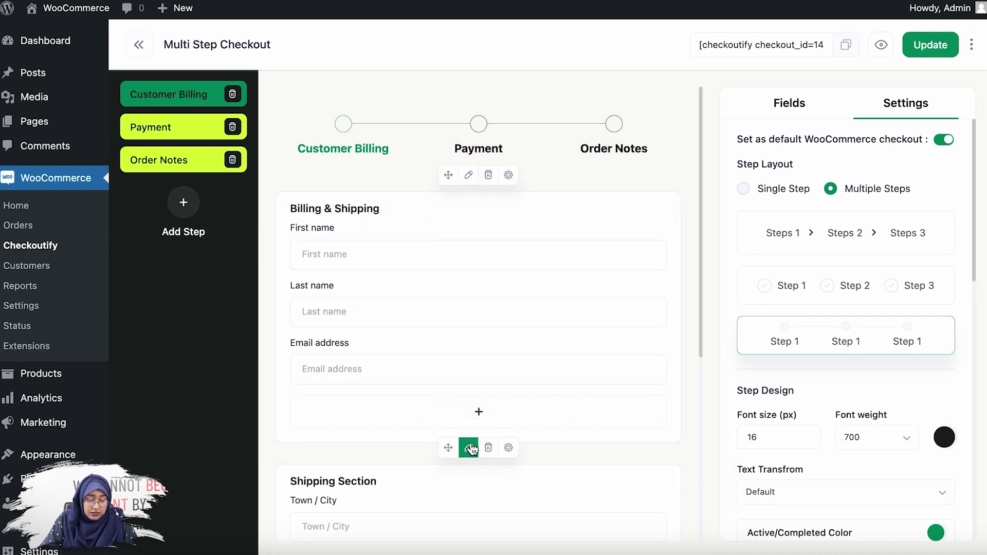
scroll(467, 331, down, 5)
scroll(466, 328, up, 3)
drag(447, 328, 524, 245)
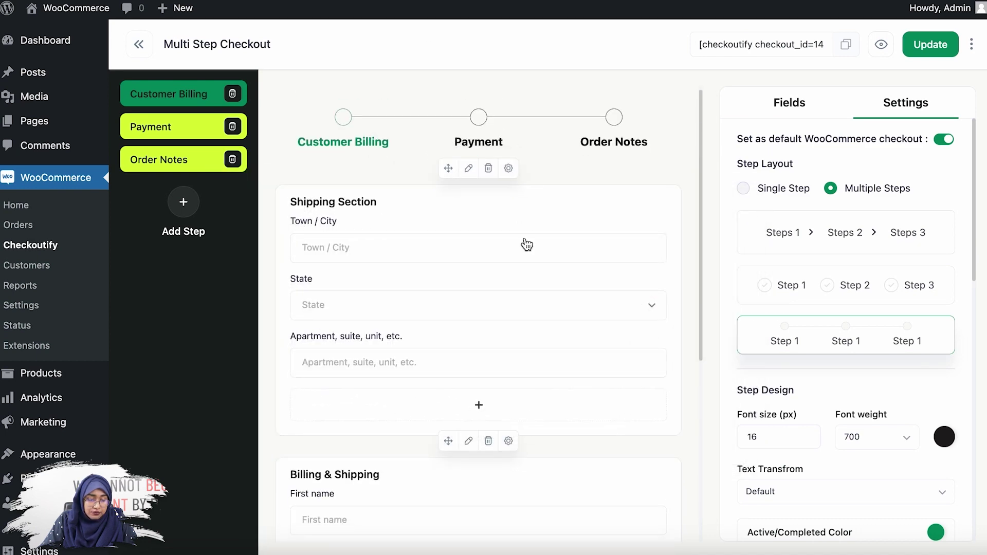
Review the Billing & Shipping section's edit options without changing them, and open its style settings
scroll(505, 236, down, 1)
click(467, 330)
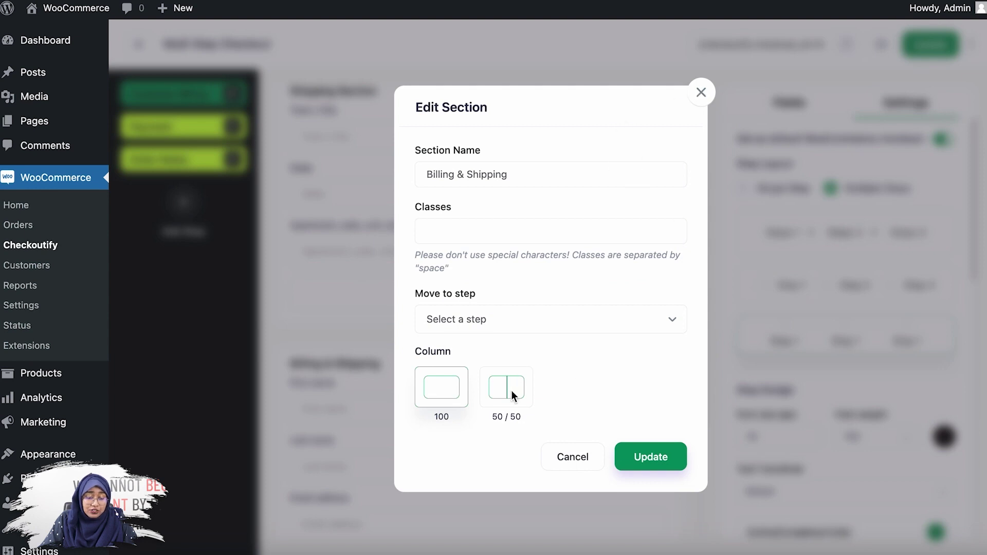
click(709, 88)
click(509, 330)
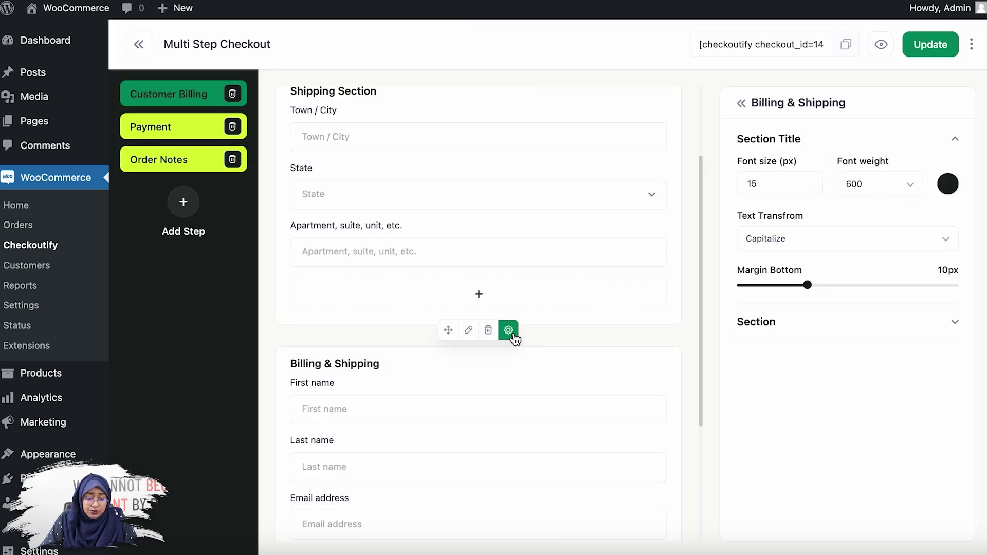
scroll(398, 432, down, 3)
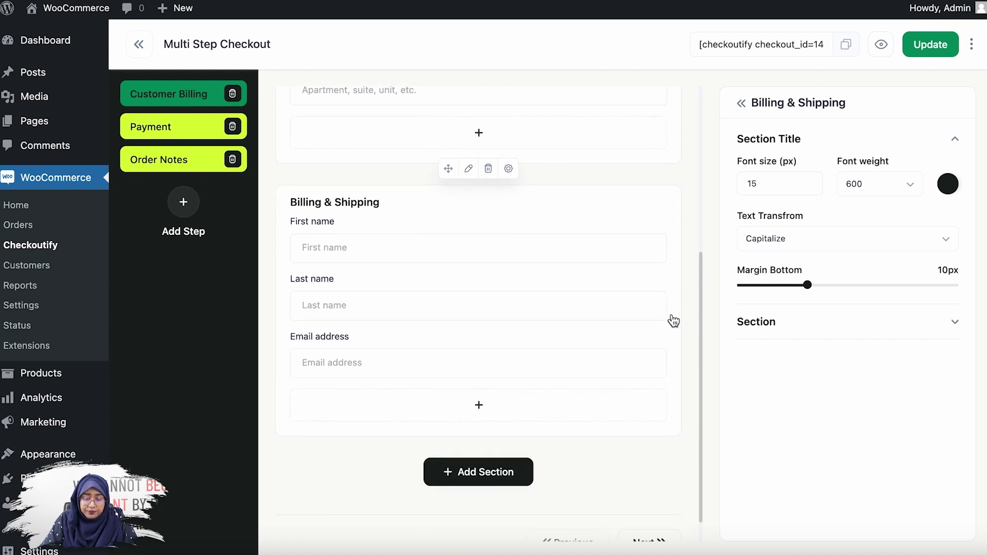
scroll(519, 185, up, 5)
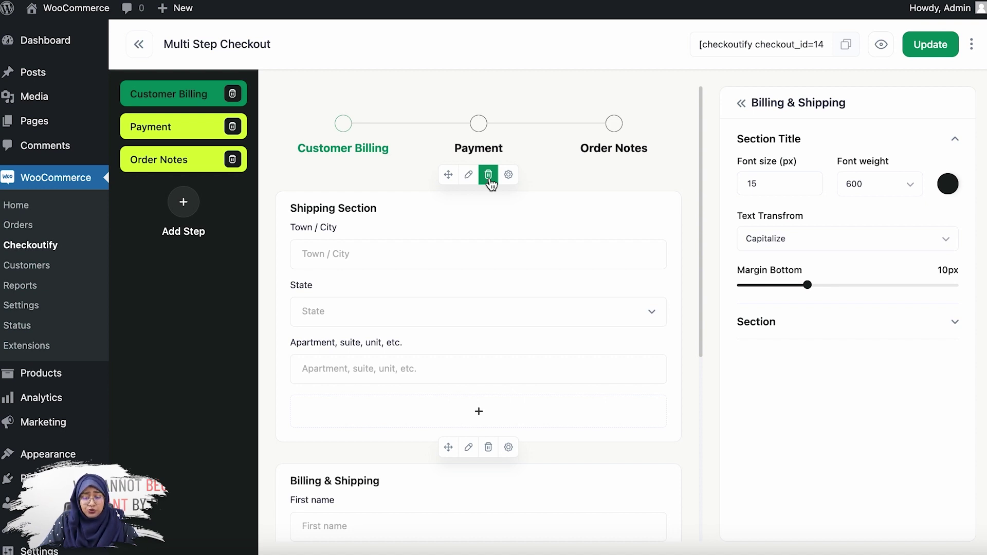
Preview the checkout, check the order of the Customer Billing sections, and close the preview
click(882, 45)
scroll(510, 356, down, 4)
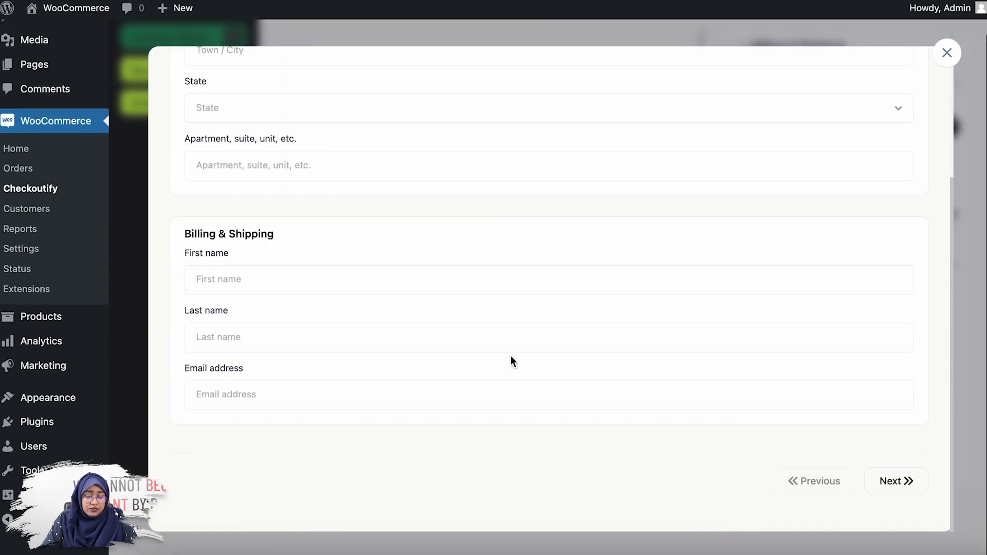
key(Escape)
Leave the section's style settings, look through the checkout's general design settings, and return to the list of available fields
click(744, 104)
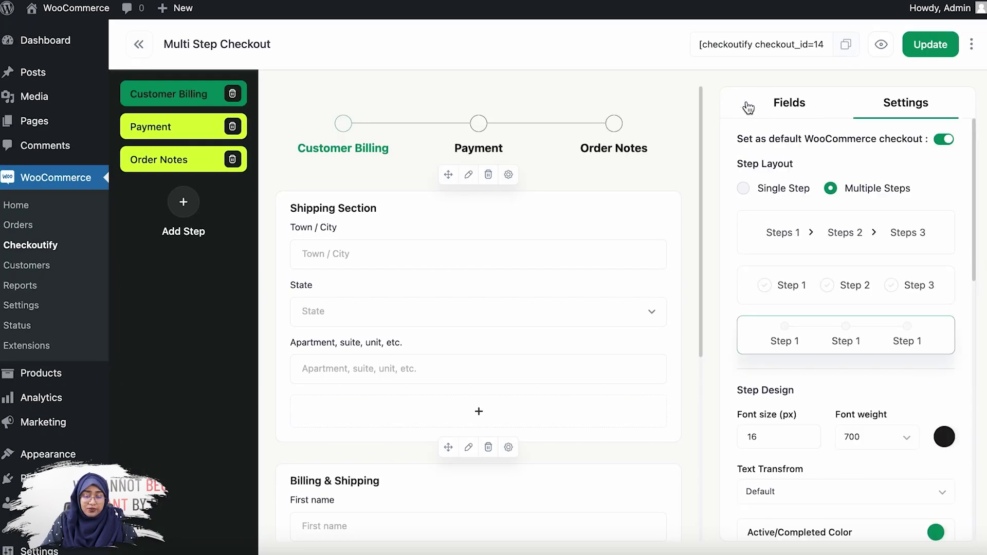
scroll(899, 300, down, 13)
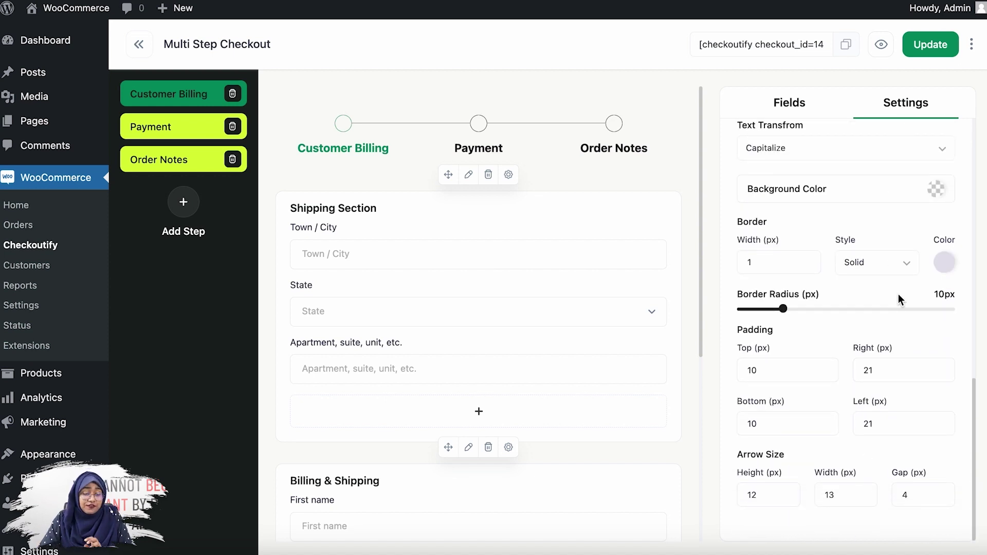
click(775, 101)
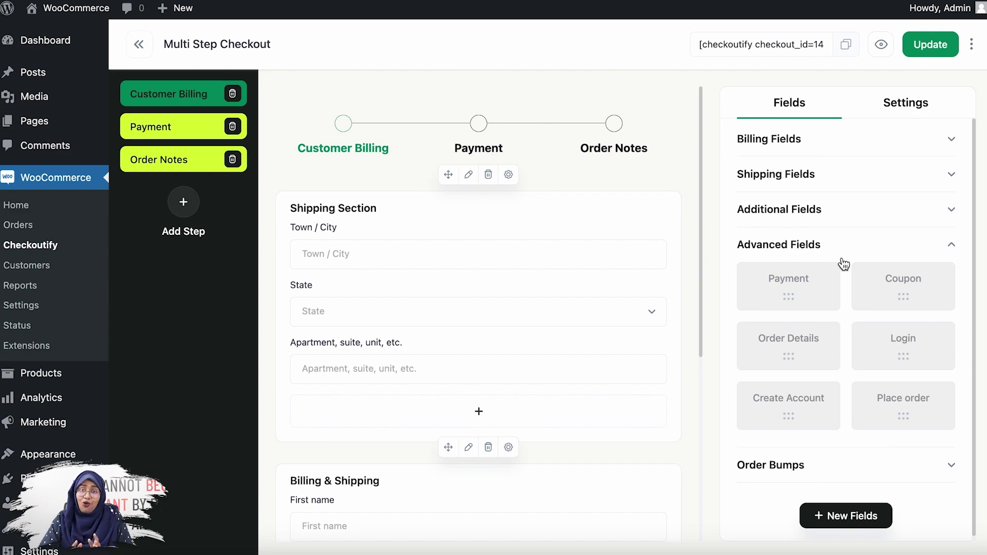
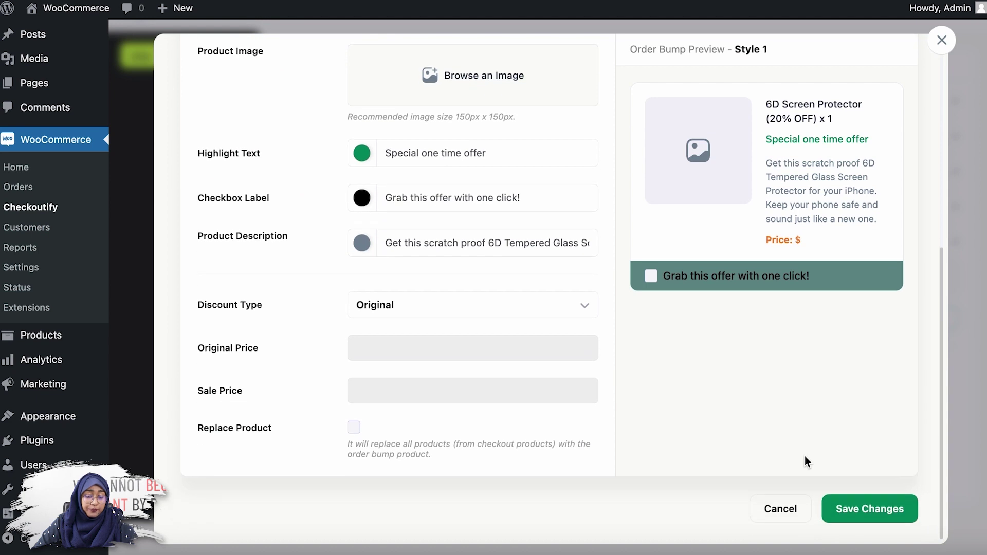
Try the Style 2 and Style 3 templates for Order Bump 1 and choose Style 5
scroll(804, 455, up, 7)
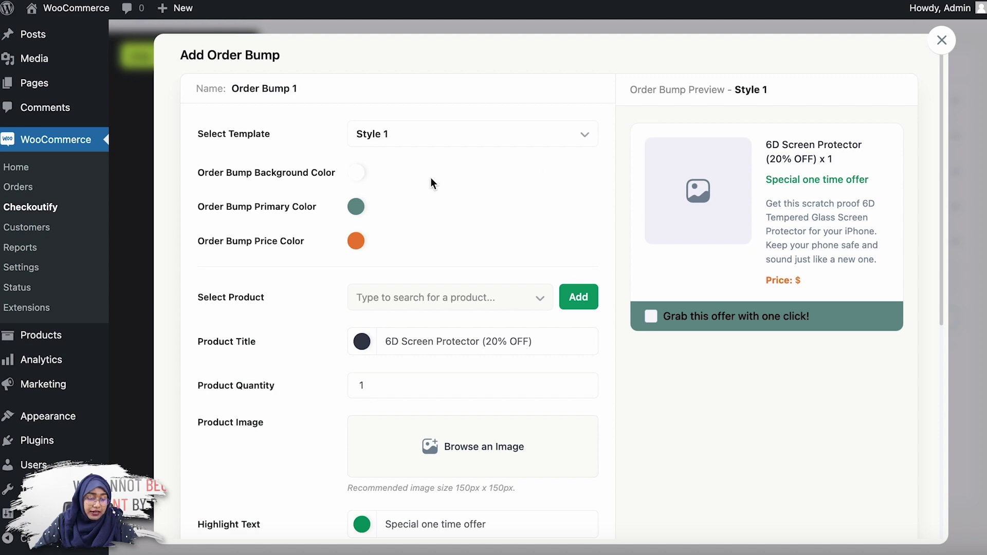
click(442, 146)
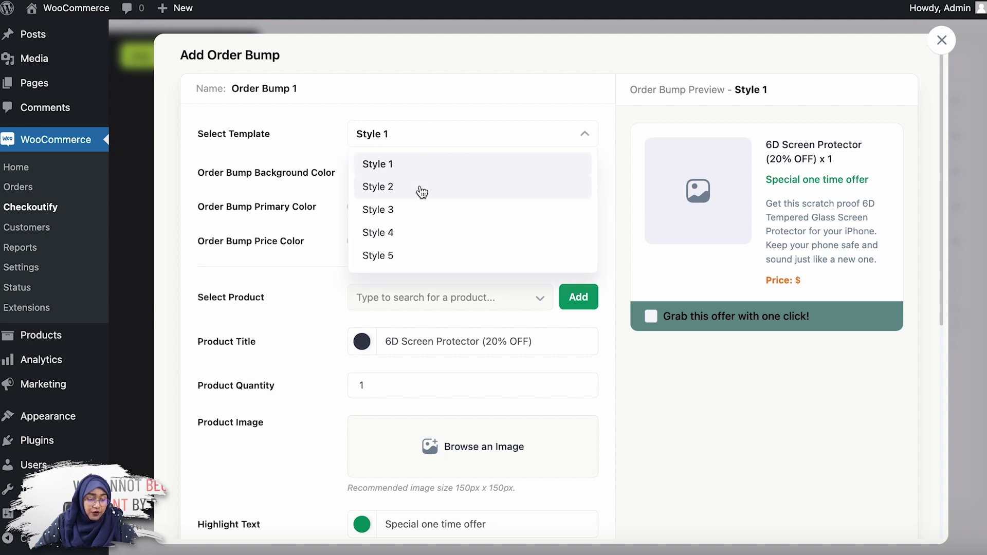
click(419, 189)
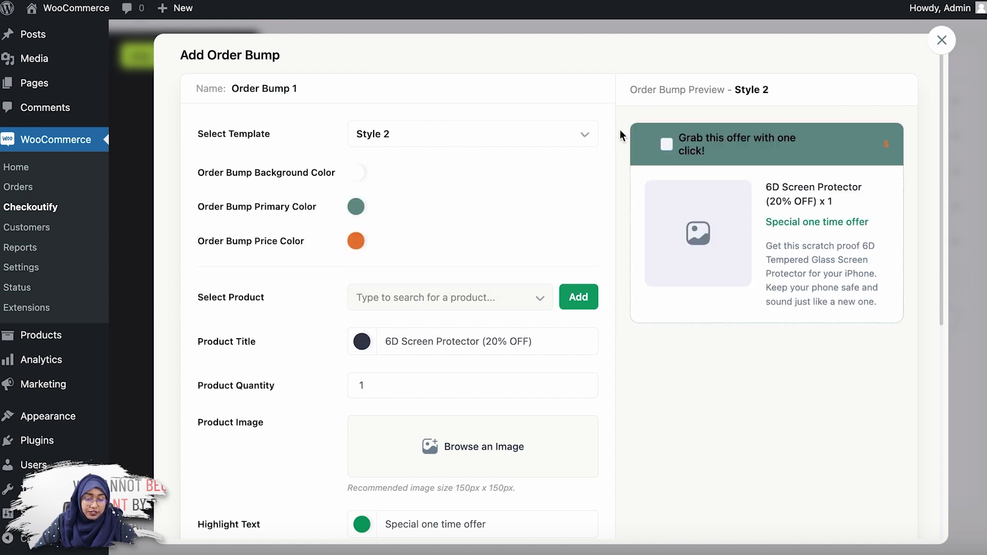
click(469, 143)
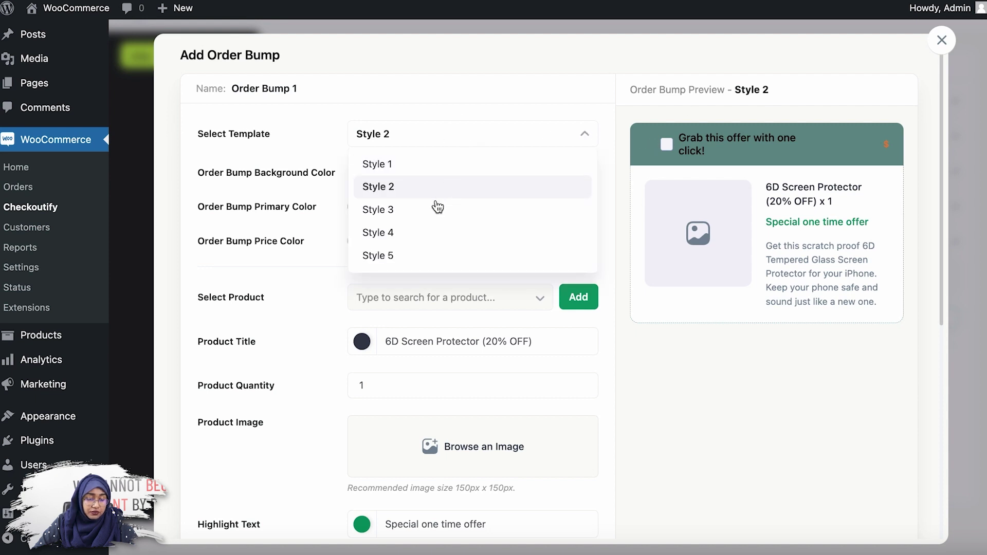
click(431, 209)
key(Down)
key(Down)
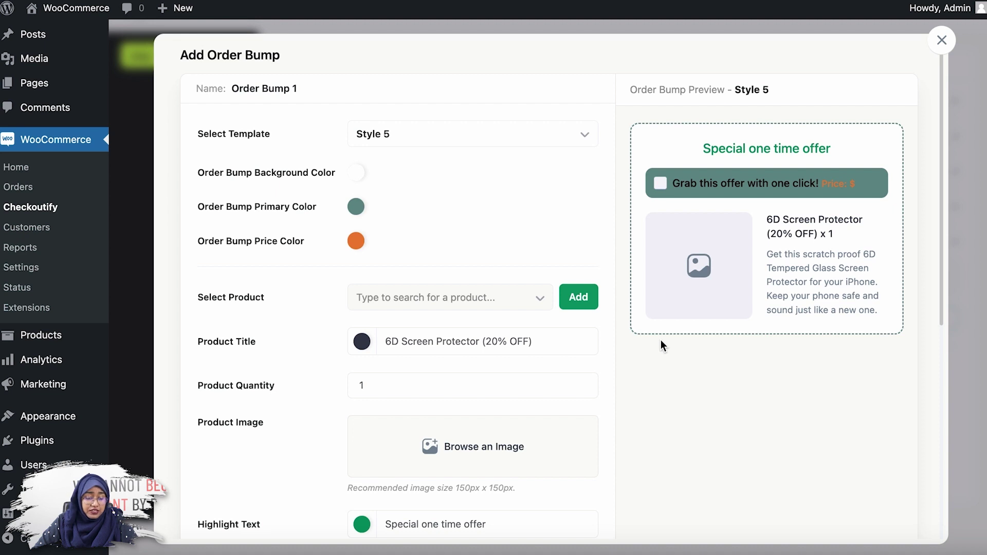
Set the Order Bump Primary Color of Order Bump 1 to bright blue, 2f00ff
scroll(420, 310, down, 1)
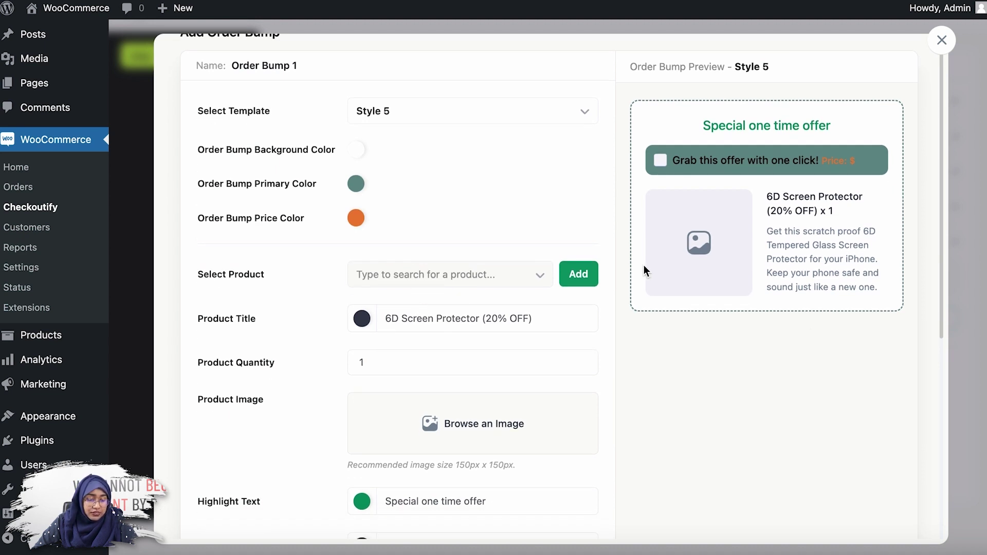
click(356, 187)
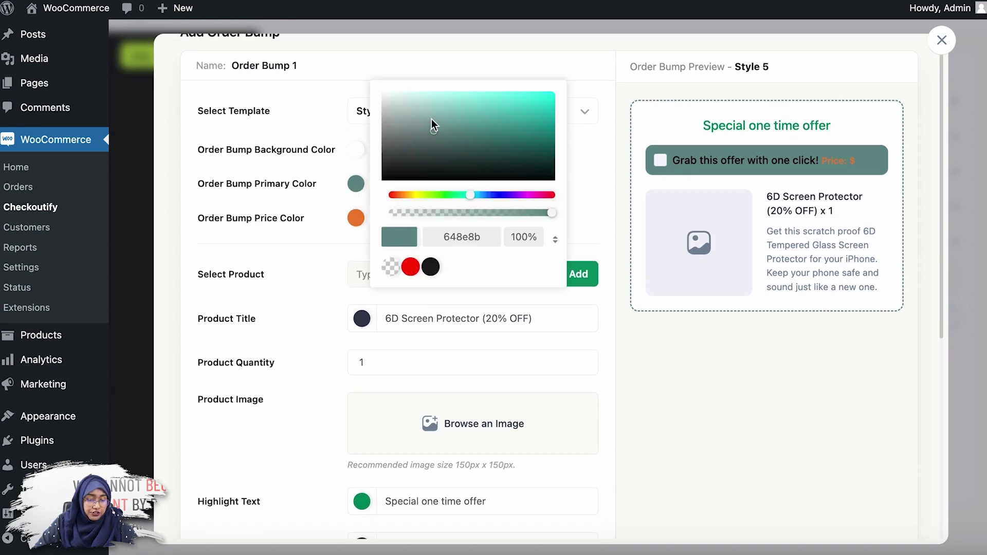
drag(469, 195, 503, 195)
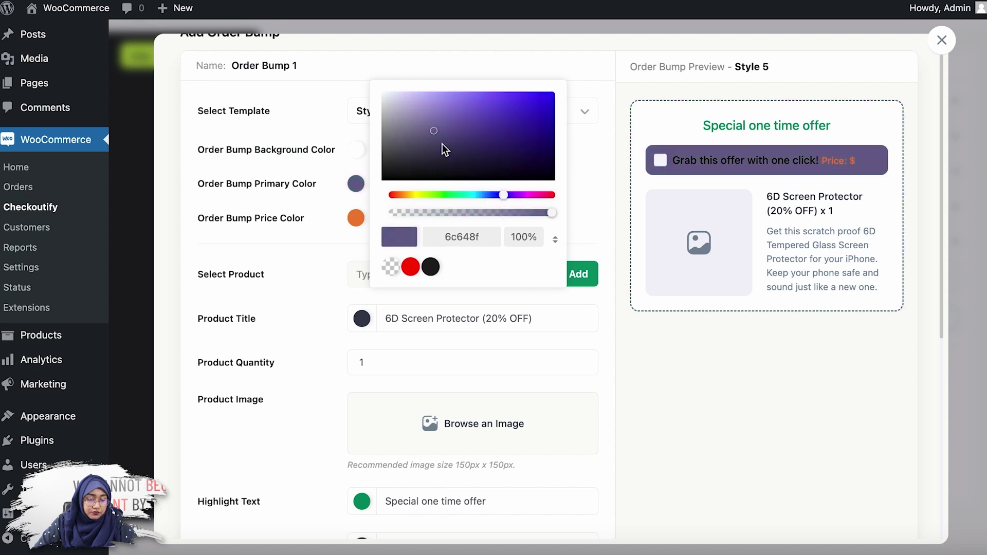
drag(436, 136, 592, 70)
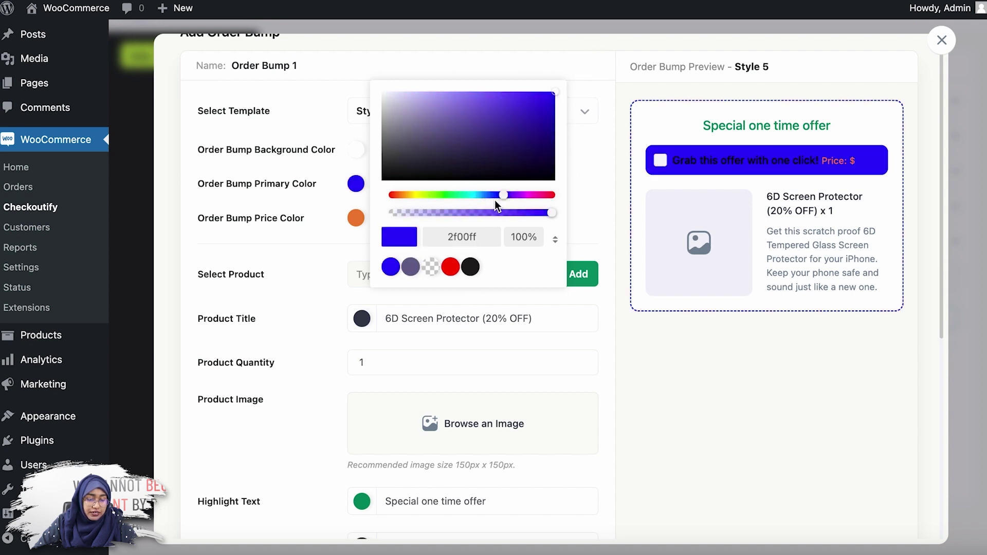
Set Order Bump 1's primary color to turquoise 00ffe5 and its price color to muted purple 6c648f
drag(503, 196, 468, 196)
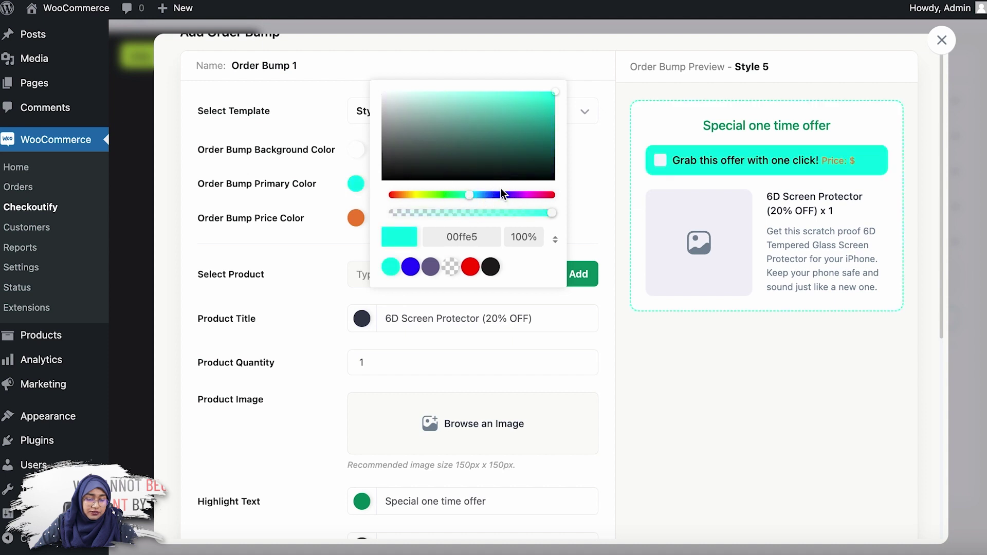
click(591, 146)
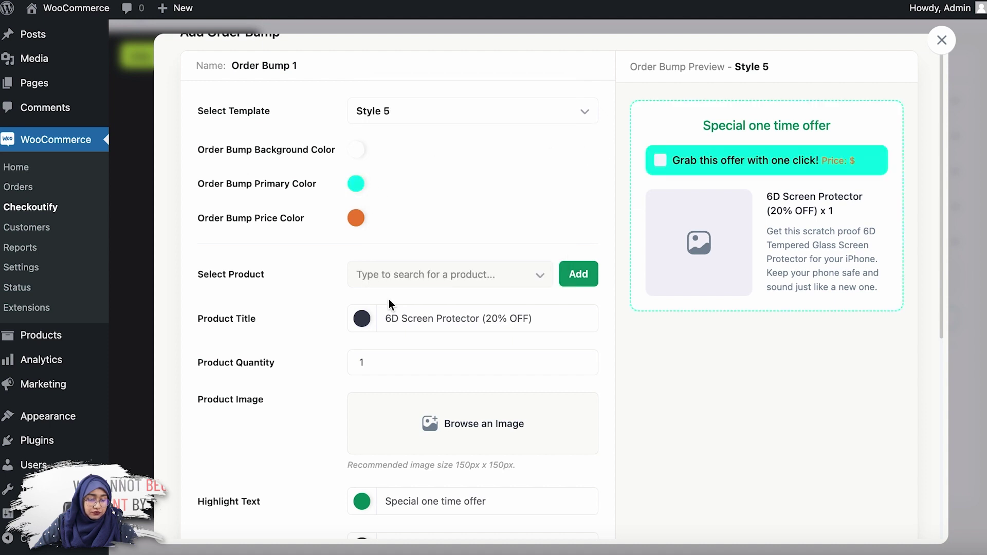
click(359, 220)
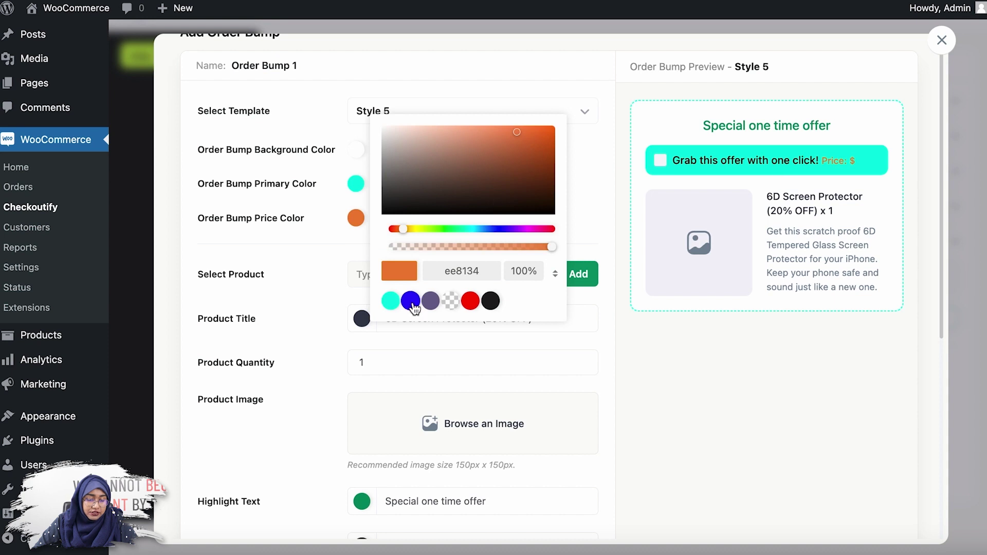
click(430, 300)
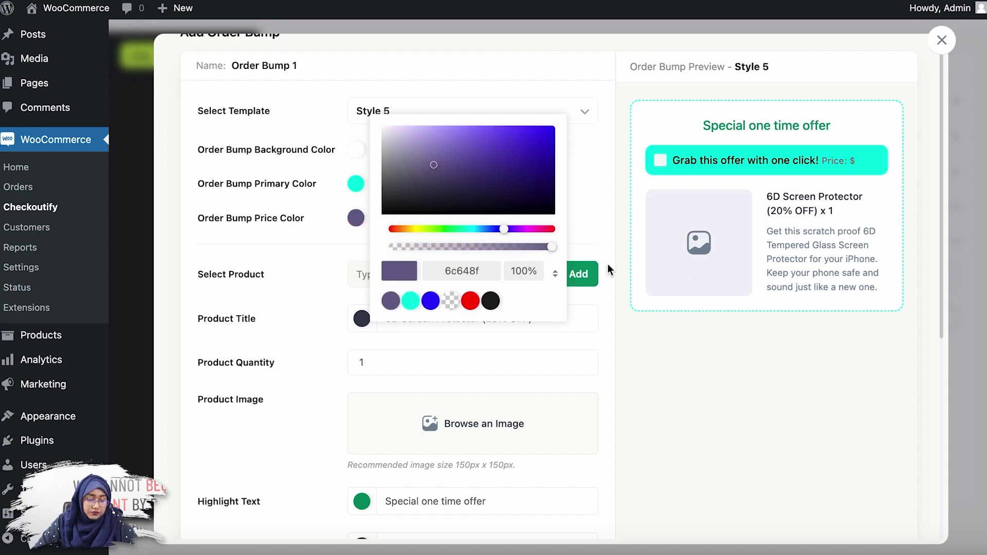
click(599, 227)
Search the order bump's products for "Bean" and select Beanie with Logo
scroll(491, 268, down, 3)
click(487, 199)
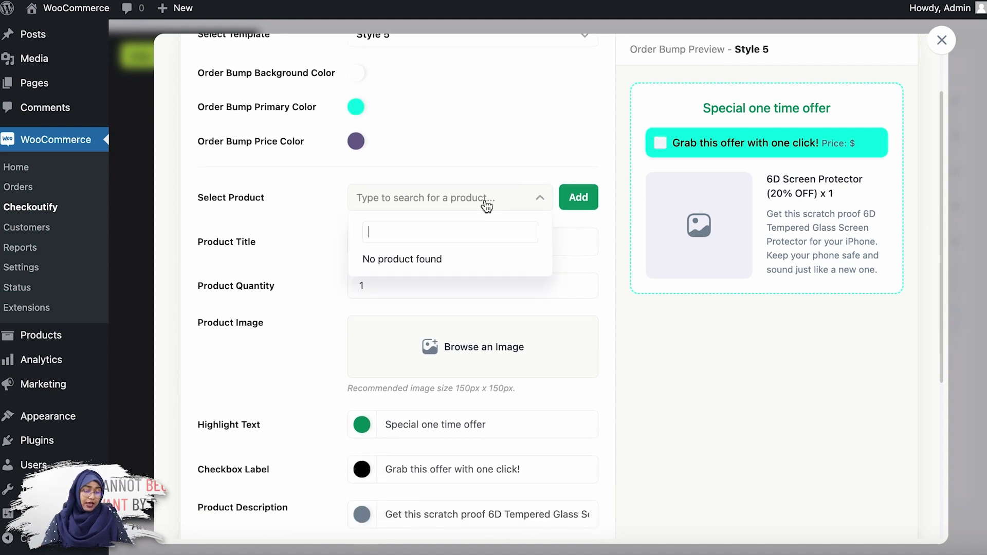
text(Bean)
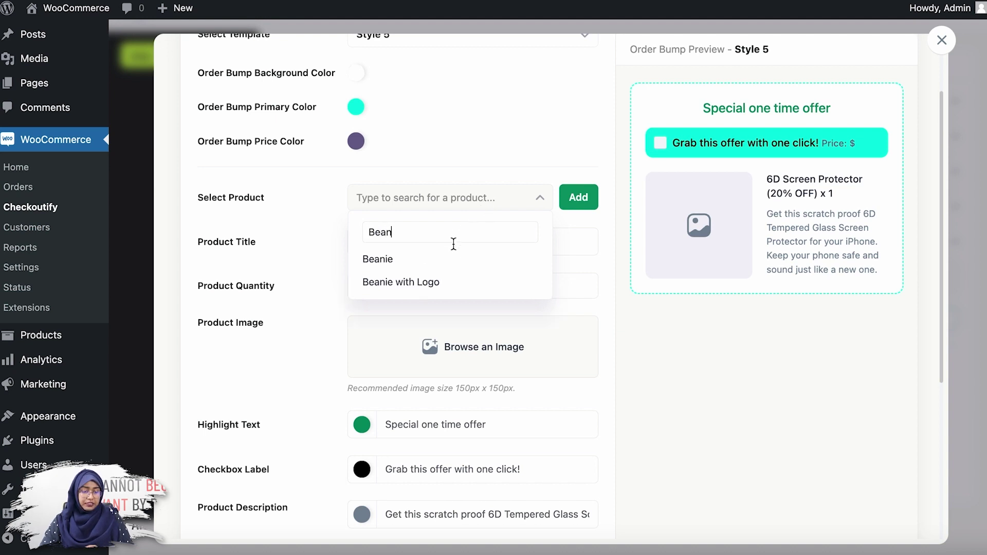
click(450, 291)
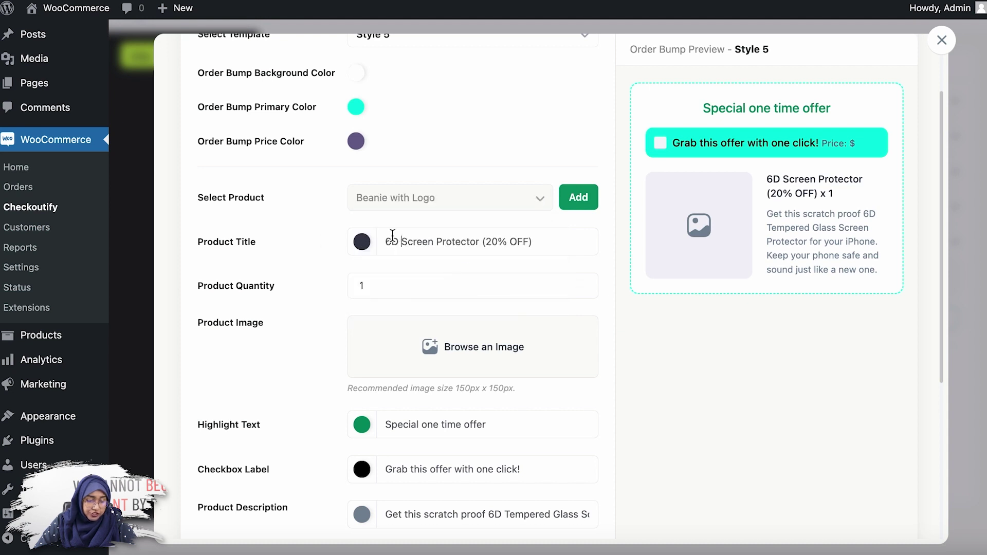
Set the order bump's product title to "Beanie with Logo" and its product quantity to 3
drag(386, 239, 607, 240)
text(Be)
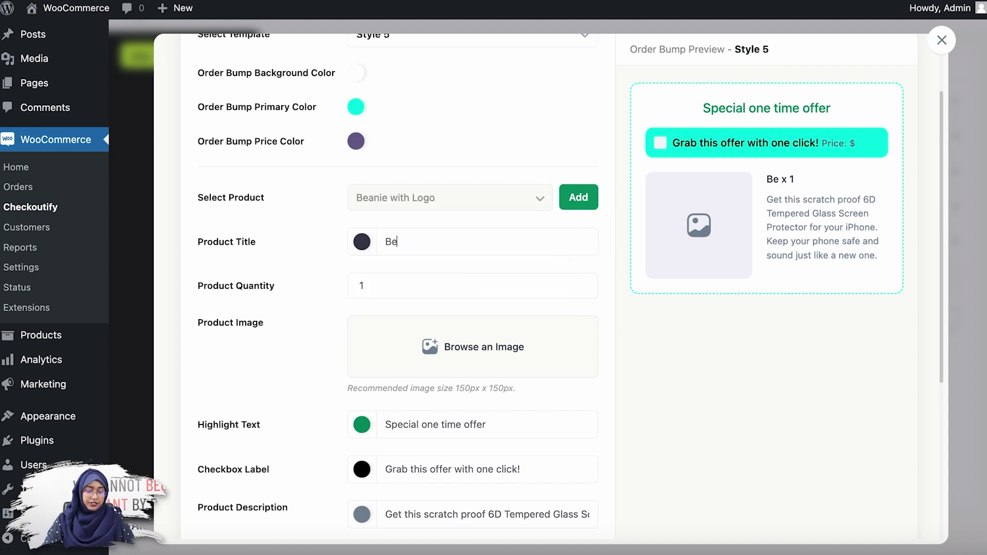
text(anie w)
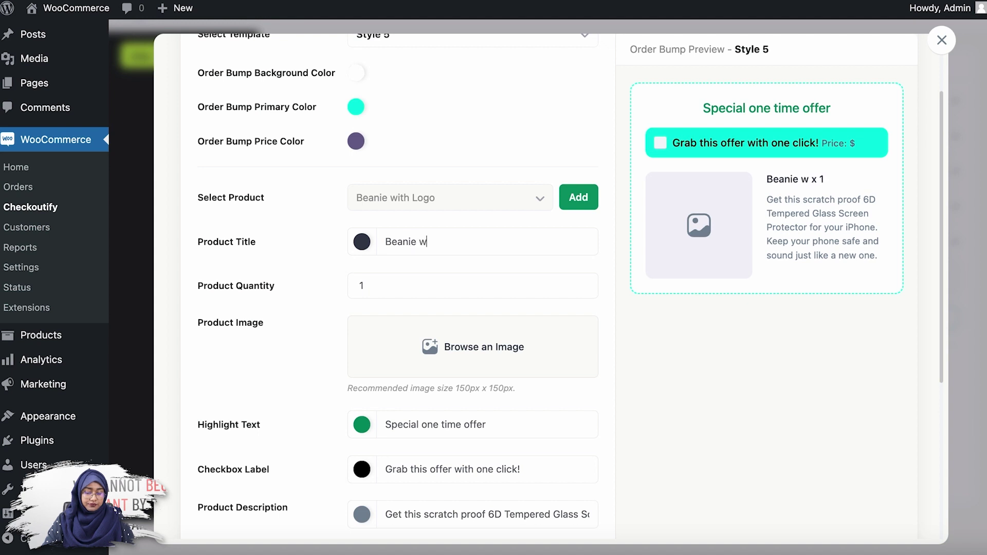
text(ith Logo)
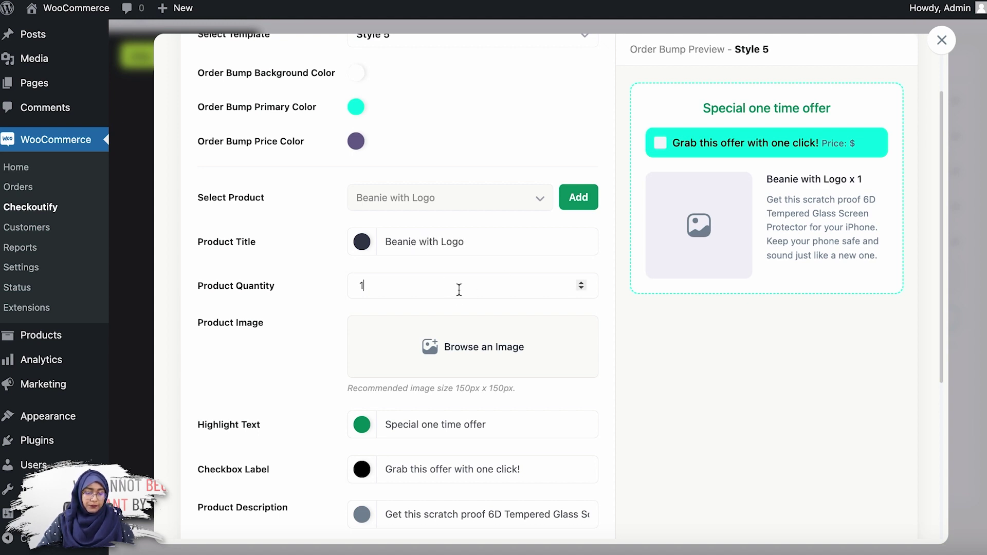
click(581, 283)
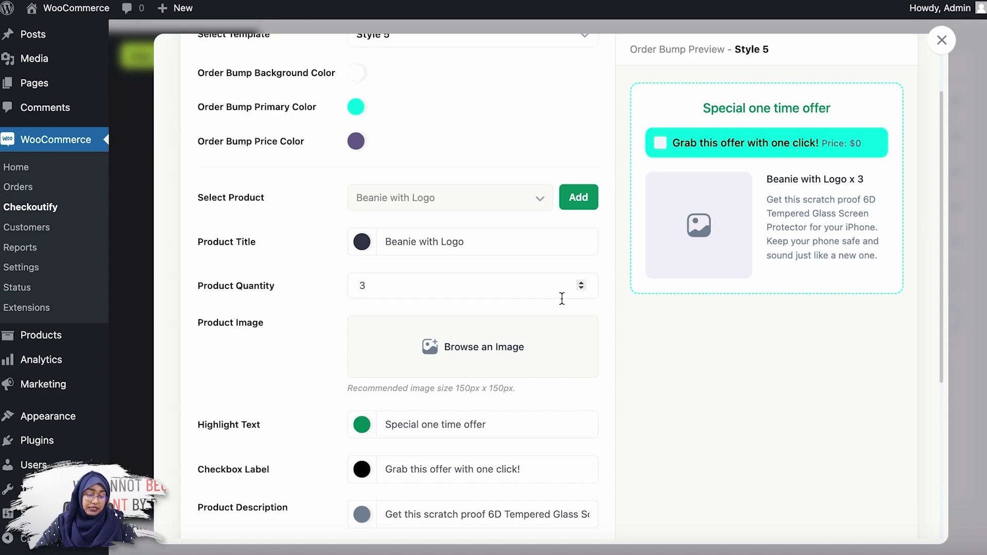
Color the order bump's highlight text red, ff0000
scroll(446, 395, down, 1)
scroll(436, 351, up, 2)
scroll(447, 436, down, 5)
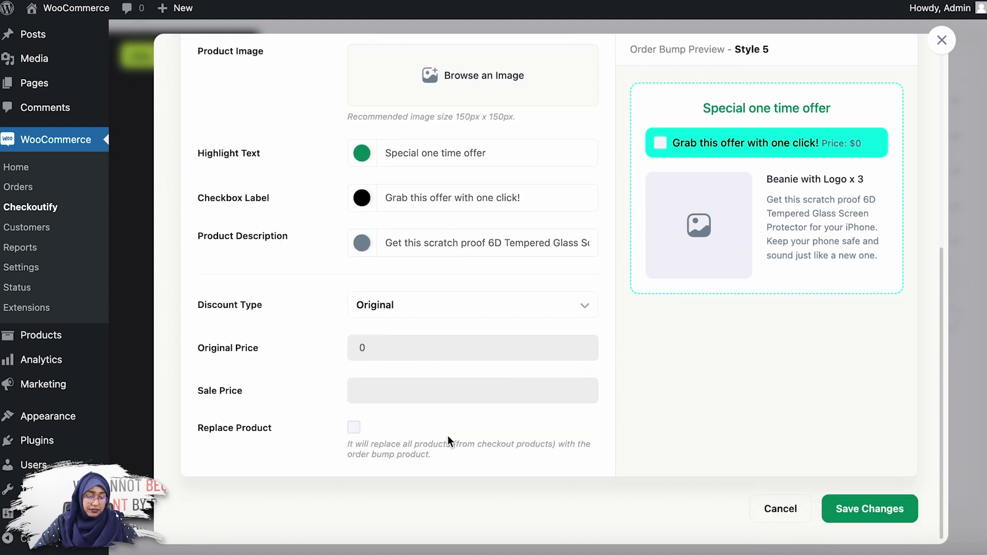
scroll(447, 435, up, 1)
click(361, 222)
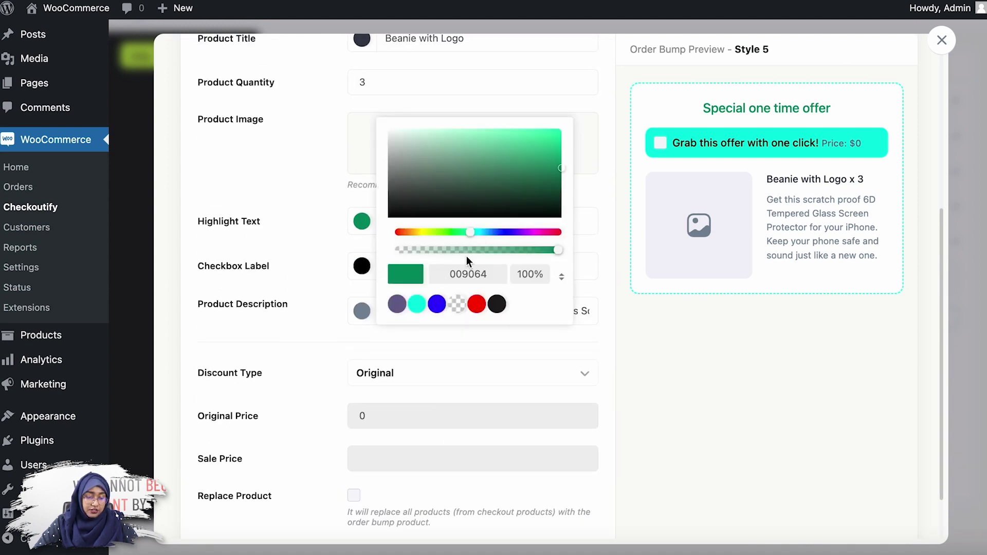
click(478, 304)
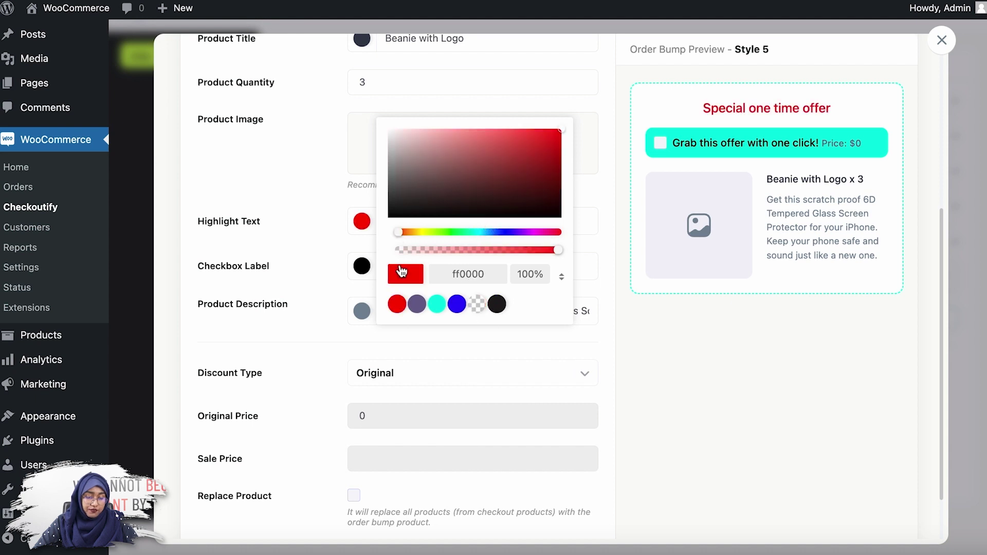
click(529, 384)
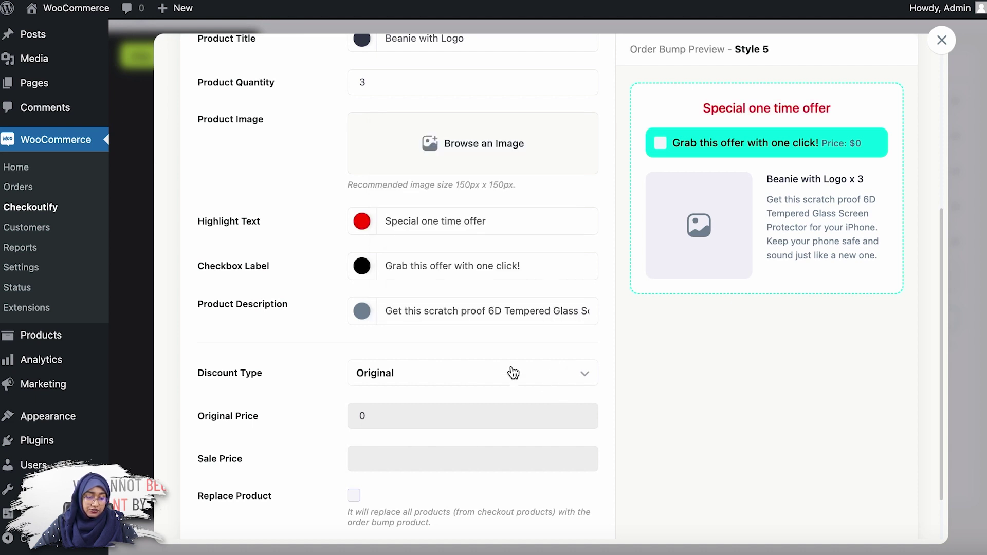
Color the product description light blue 339cff and the checkbox label orange-red ff4000
scroll(391, 308, down, 1)
click(362, 252)
mouse_move(424, 182)
mouse_down()
mouse_move(432, 193)
mouse_move(525, 154)
mouse_up()
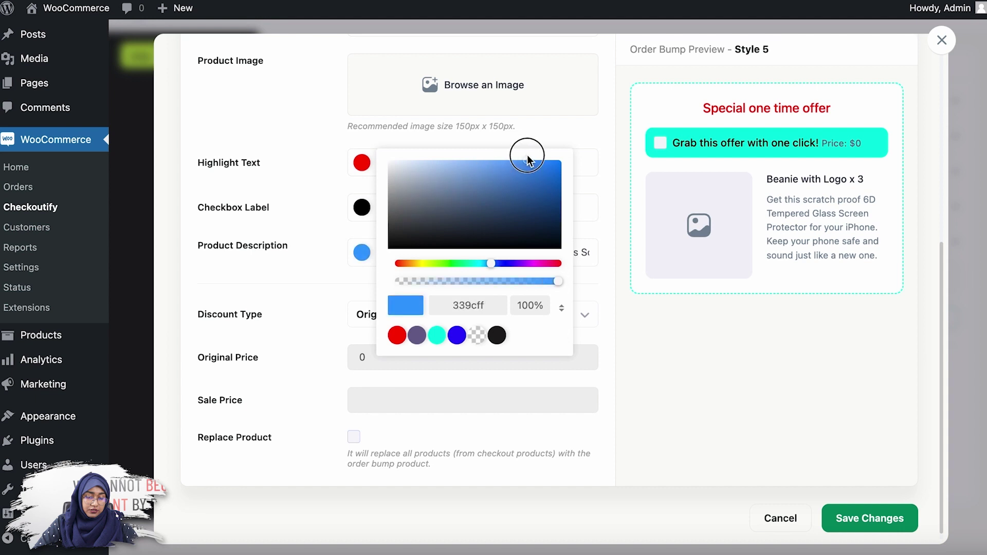
click(578, 226)
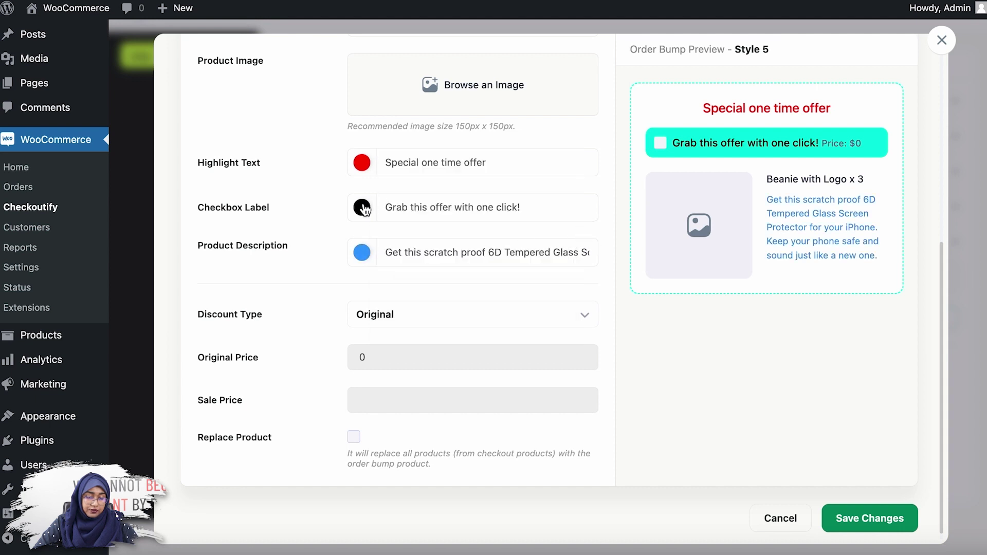
click(361, 208)
click(404, 219)
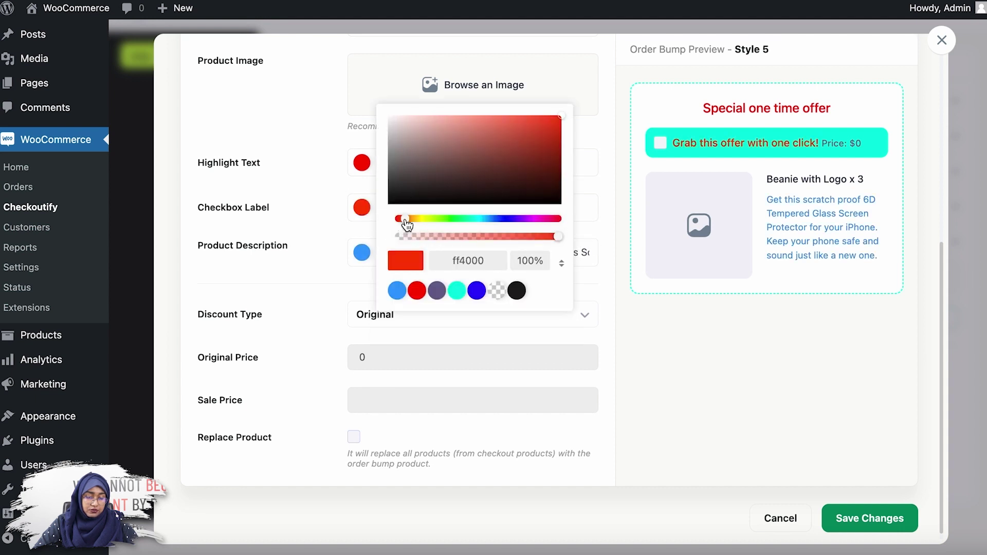
Try the Flat Amount discount type for the order bump and set the discount type to Percentage
click(560, 317)
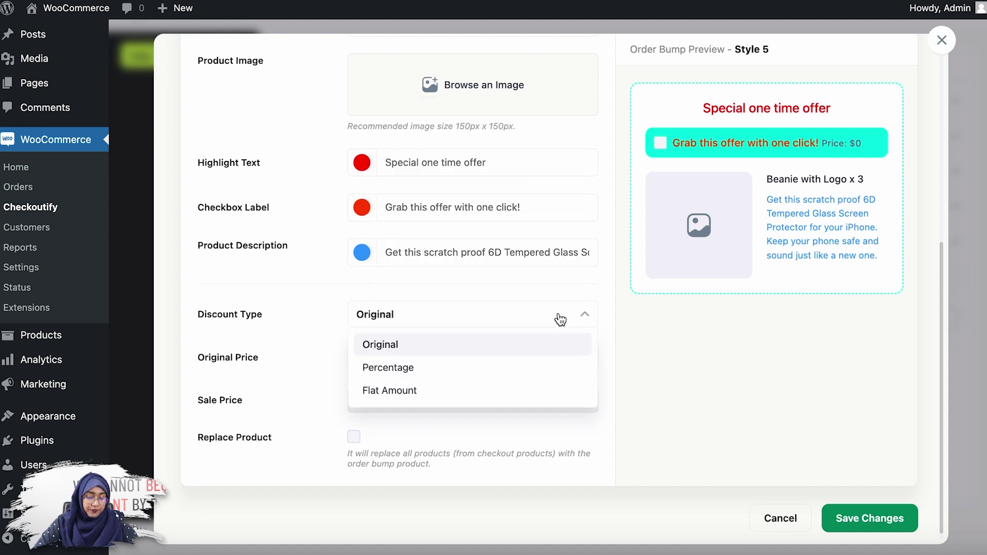
click(425, 356)
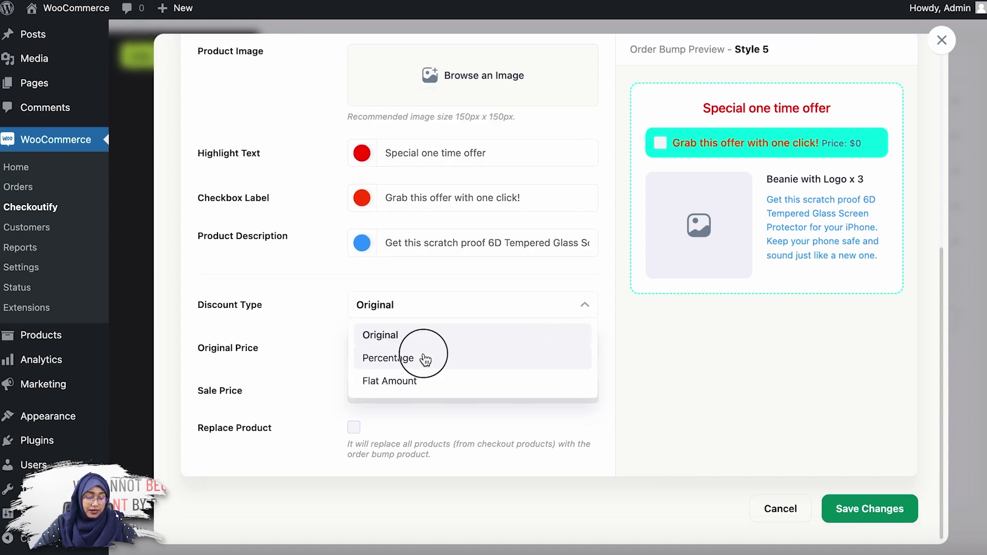
click(464, 307)
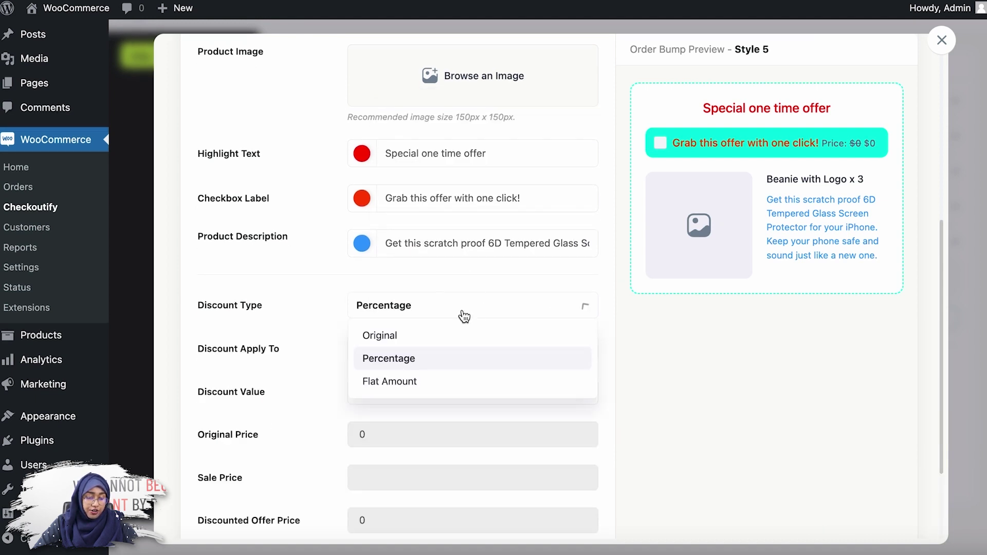
click(445, 392)
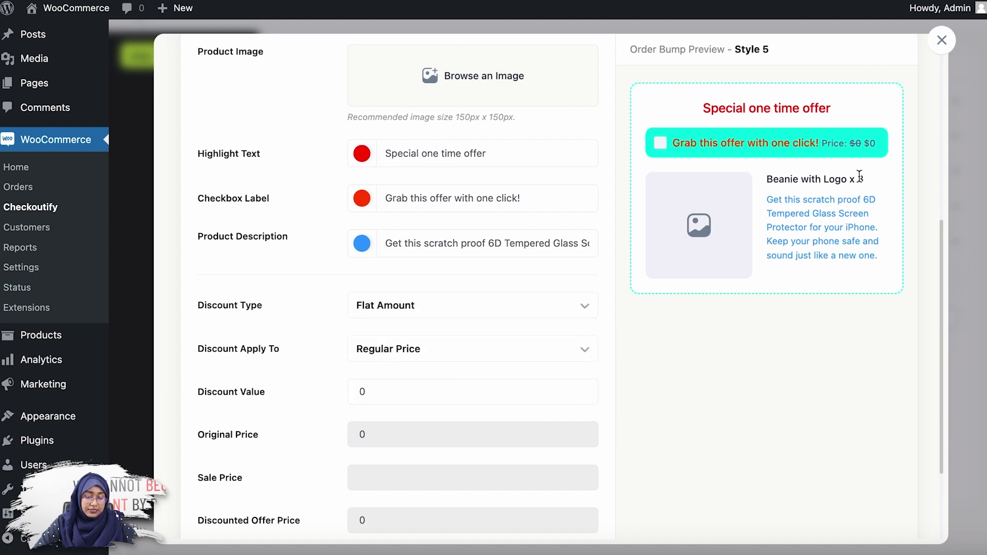
drag(765, 181, 863, 180)
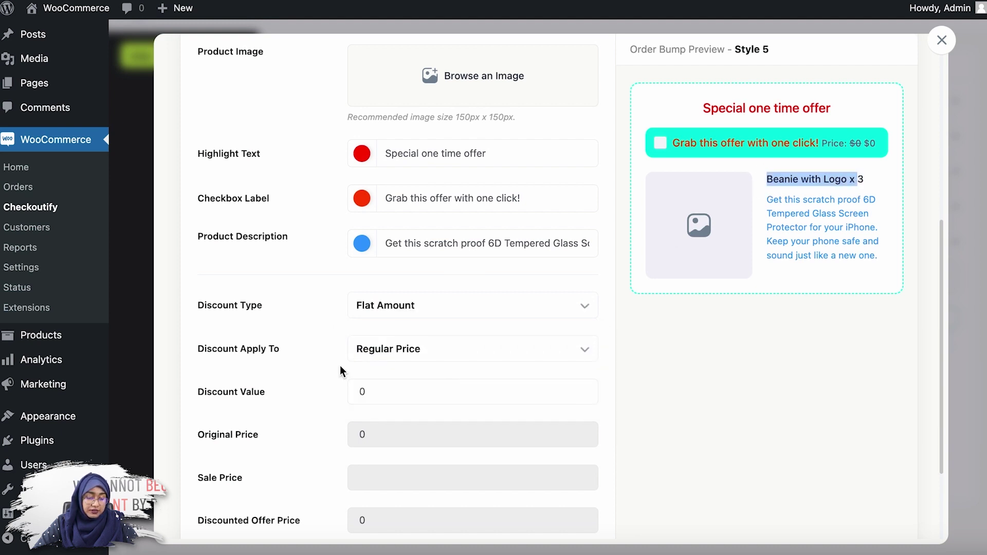
click(432, 307)
click(422, 360)
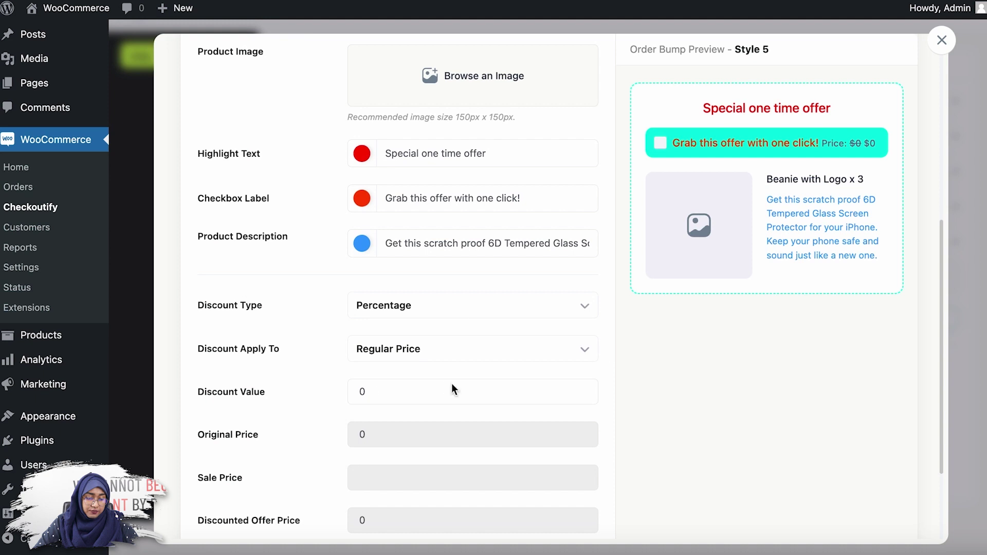
Apply the order bump's discount to the Regular Price with a discount value of 20
click(464, 354)
click(394, 379)
click(454, 392)
click(583, 388)
click(582, 388)
click(582, 389)
click(581, 388)
click(582, 389)
click(581, 389)
click(581, 389)
click(581, 388)
Review the order bump's price fields, the Replace Product explanation and the rest of its settings
scroll(387, 454, down, 3)
click(371, 307)
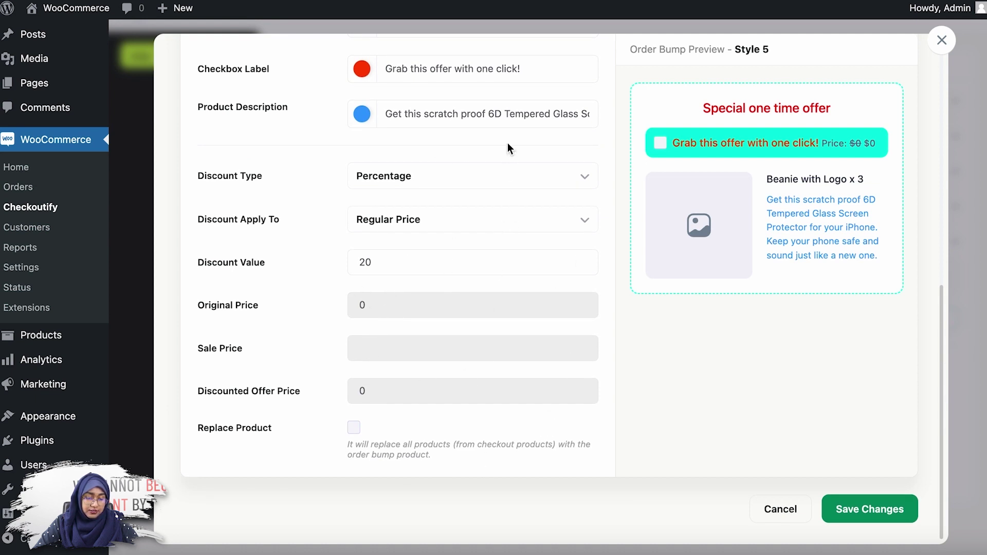
scroll(569, 434, up, 2)
scroll(569, 434, down, 2)
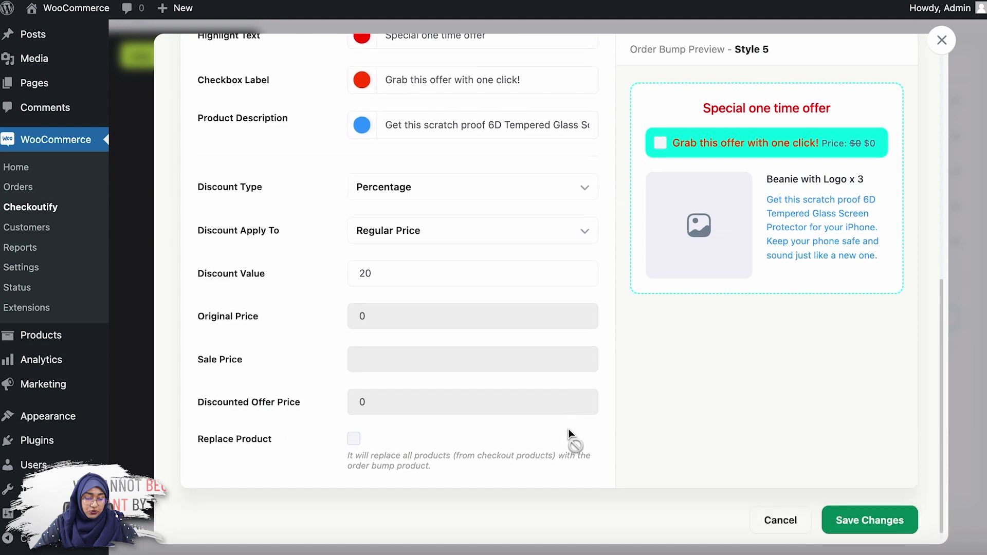
drag(347, 449, 496, 498)
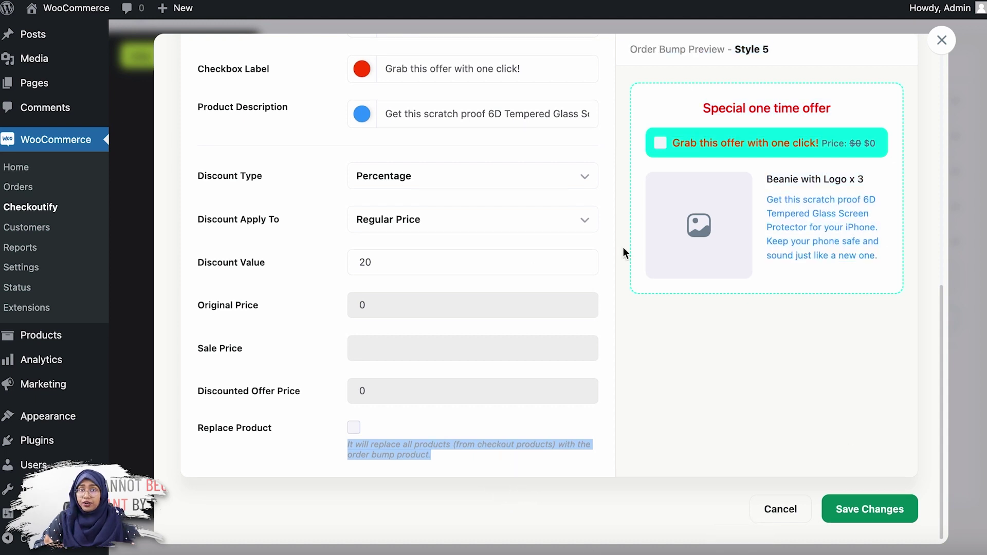
click(610, 447)
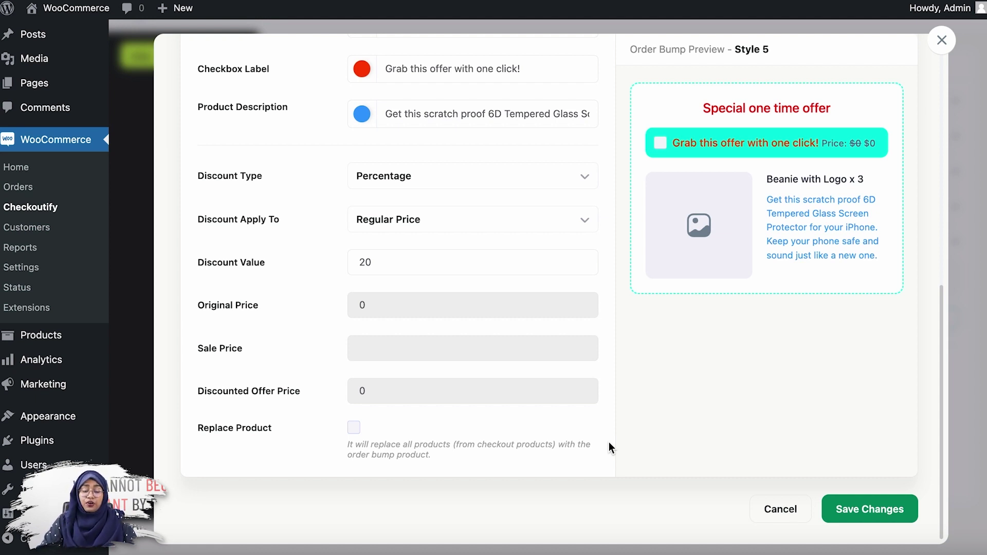
scroll(609, 444, up, 7)
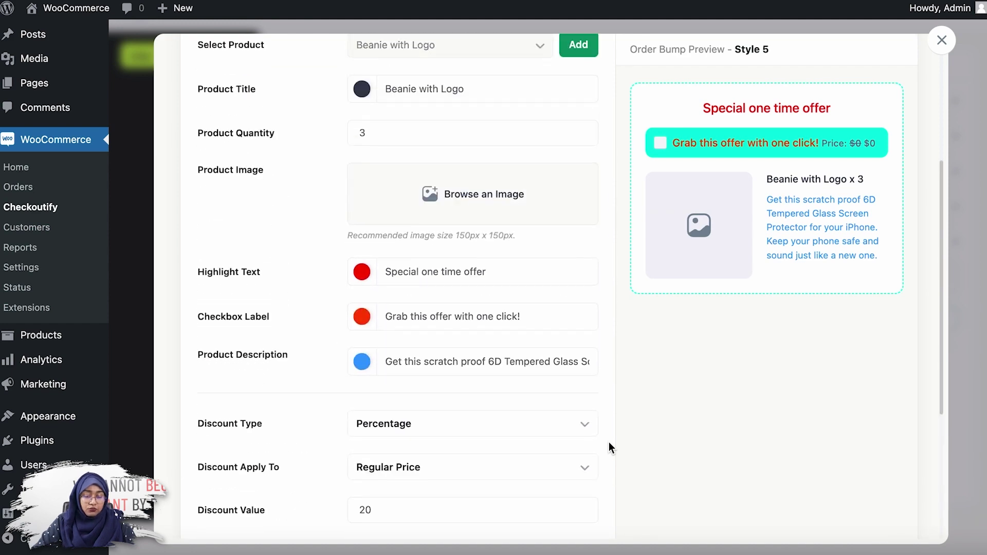
scroll(609, 443, up, 3)
scroll(609, 443, down, 10)
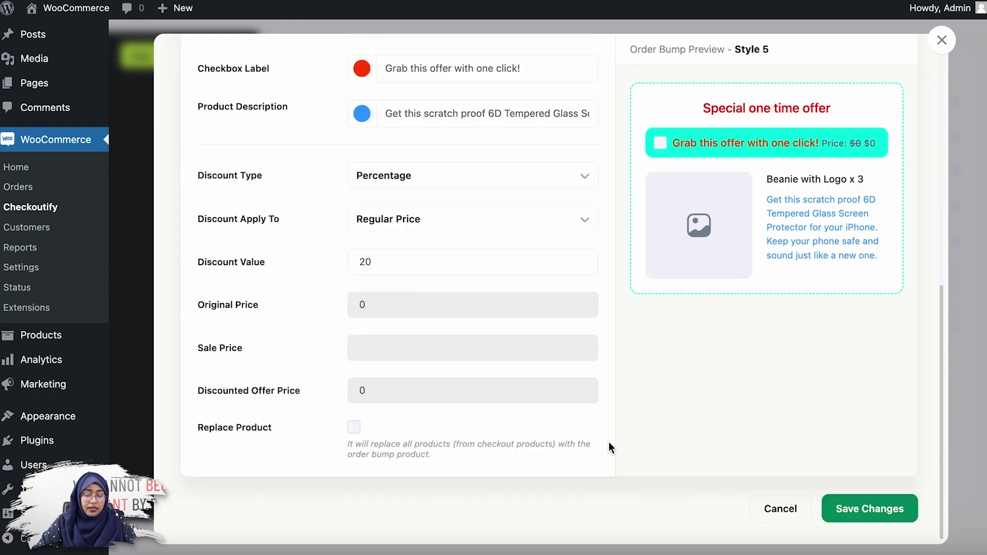
Save Order Bump 1 and place it in the empty slot below the checkout's promo code box
click(862, 512)
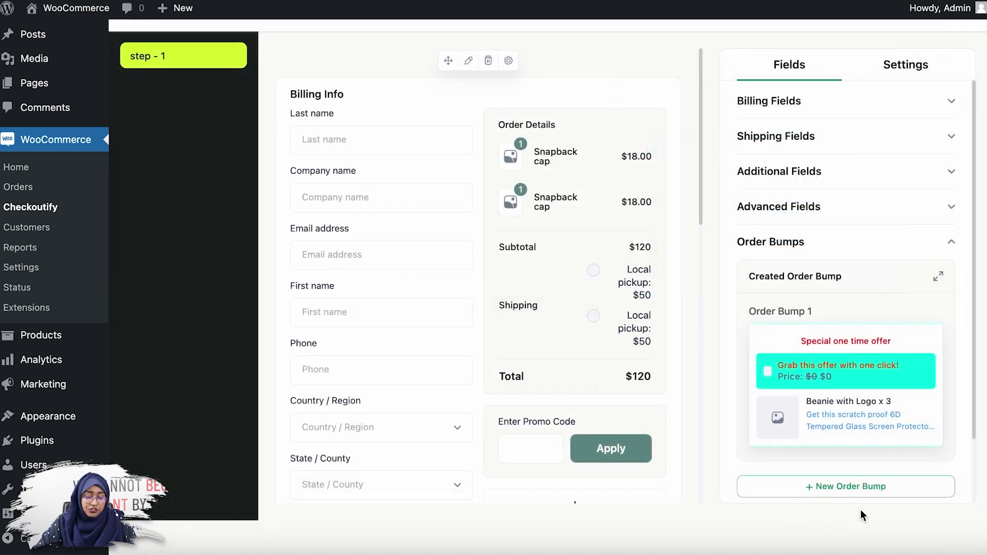
scroll(784, 377, down, 2)
scroll(560, 351, down, 5)
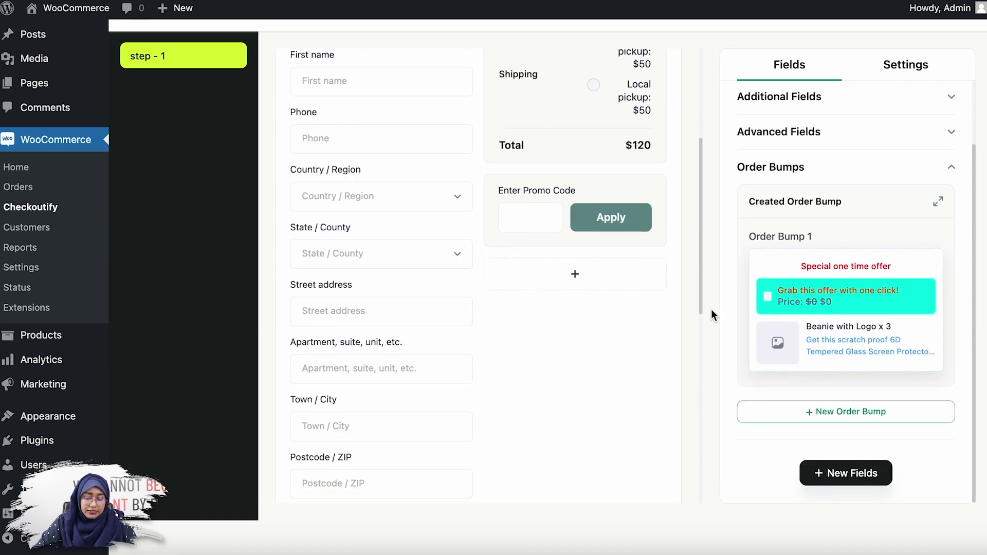
drag(769, 260, 572, 288)
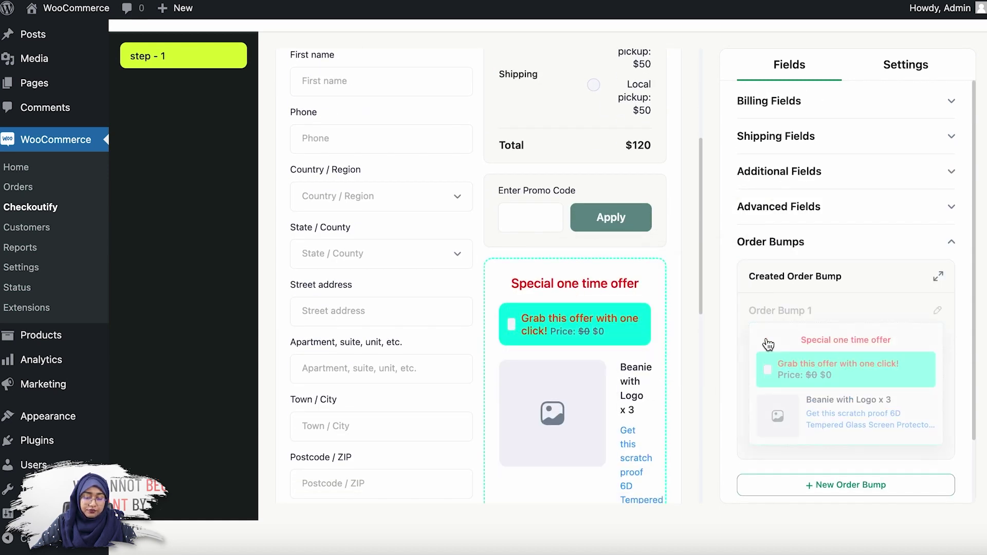
Look over the checkout layout, open the form for adding a new field, and close it without adding one
scroll(868, 180, down, 2)
click(868, 179)
scroll(466, 237, down, 10)
scroll(467, 247, up, 15)
scroll(467, 247, down, 8)
scroll(467, 247, up, 8)
click(829, 294)
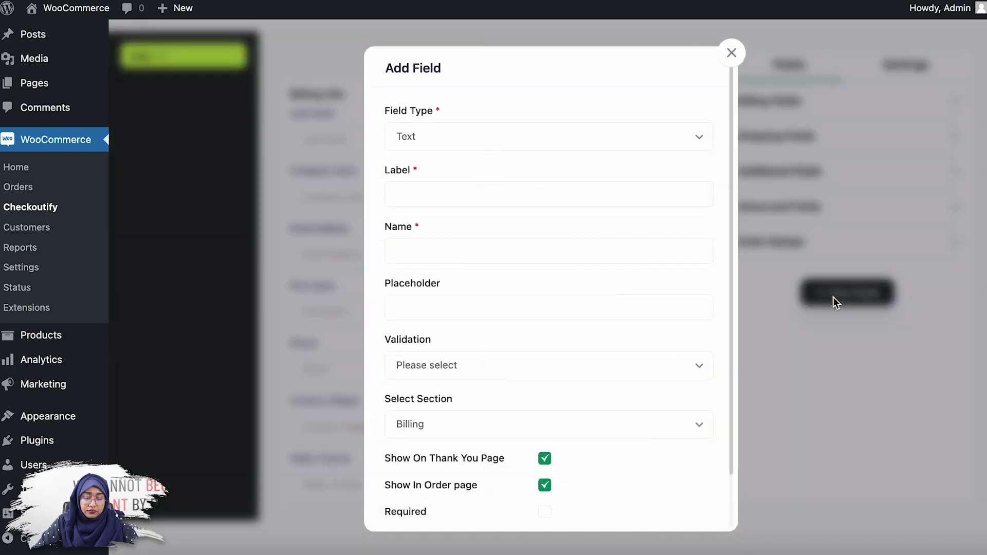
click(734, 52)
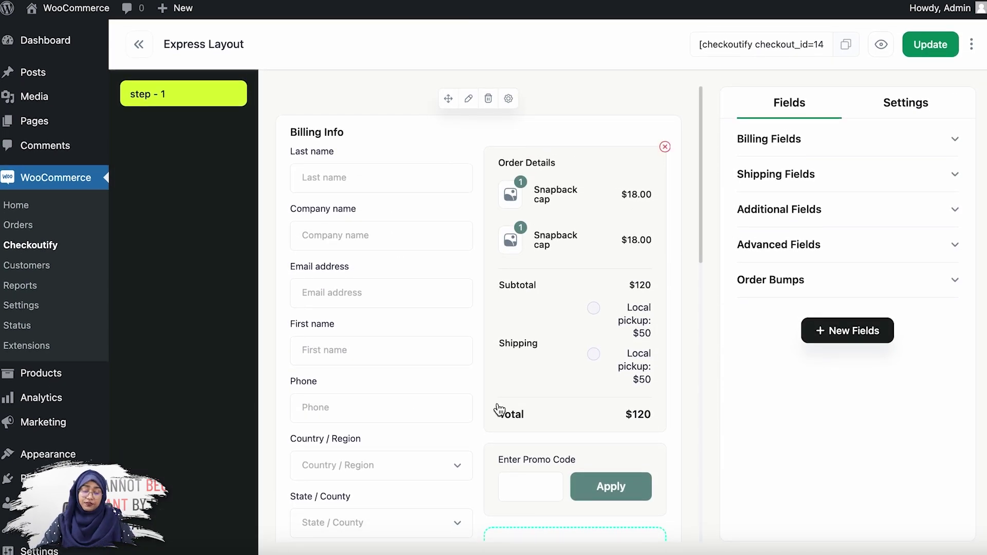
Start a new checkout field with the field type Number and the label "Home Number"
click(850, 347)
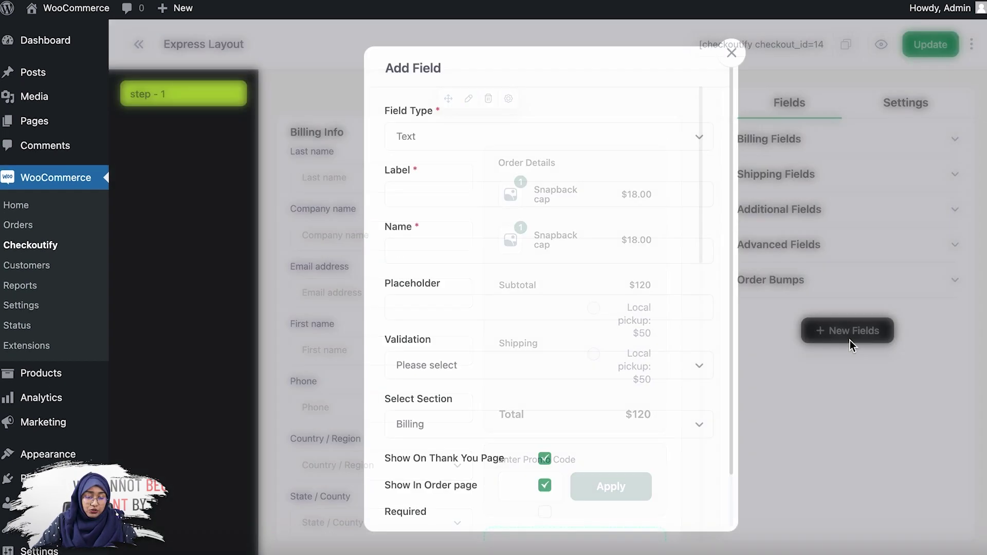
click(616, 138)
click(542, 193)
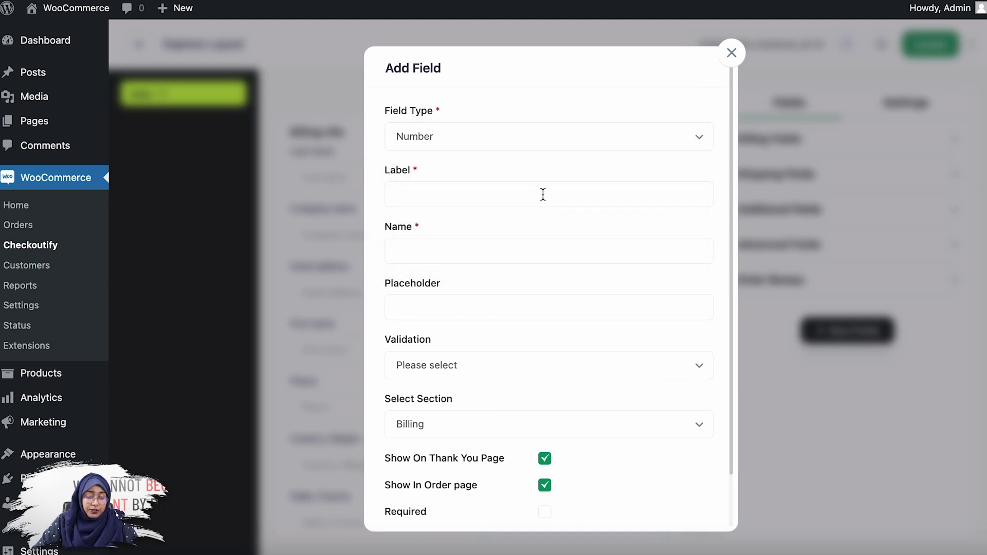
click(468, 195)
text(Home Number)
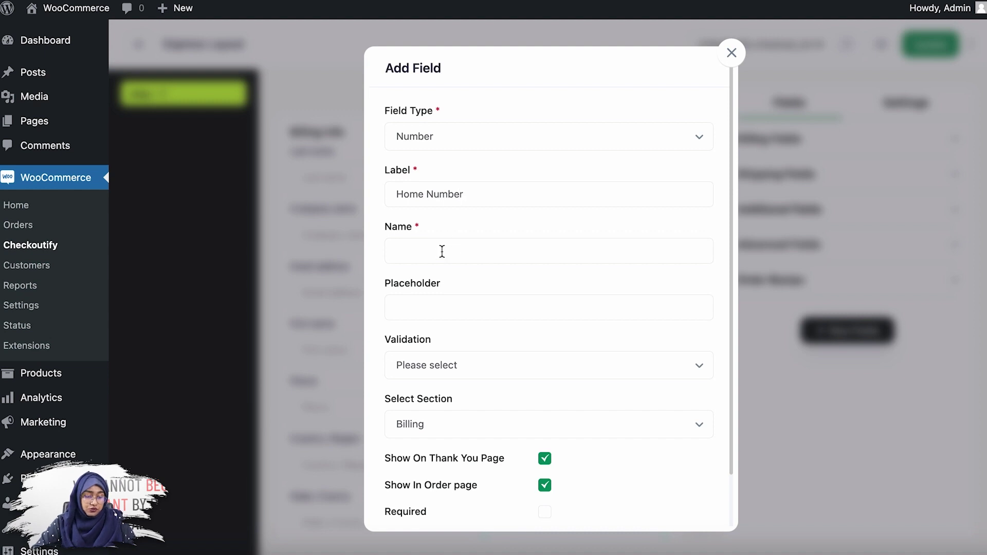
Reuse the label text "Home Number" as the new field's name and placeholder
triple_click(437, 200)
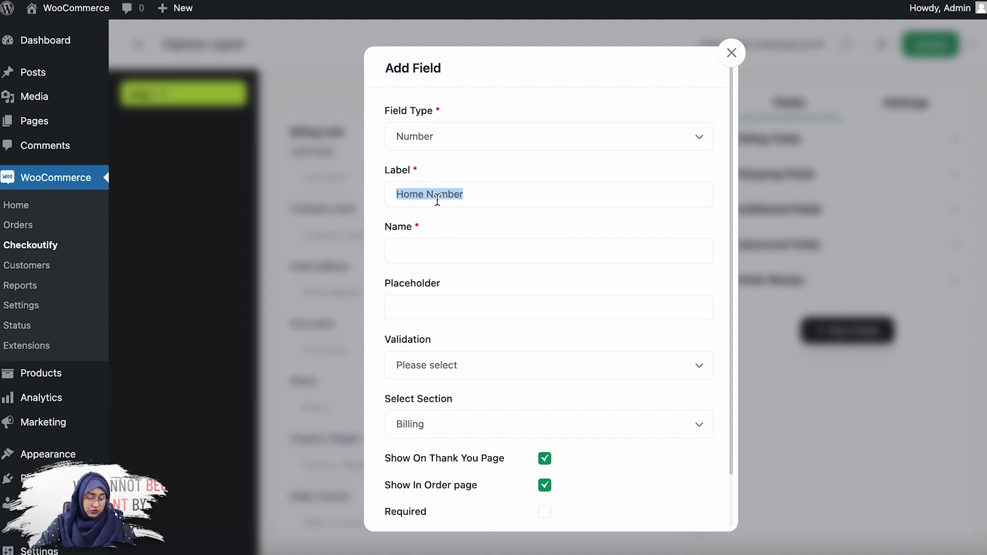
key(ctrl+c)
click(445, 245)
key(ctrl+v)
key(ctrl+v)
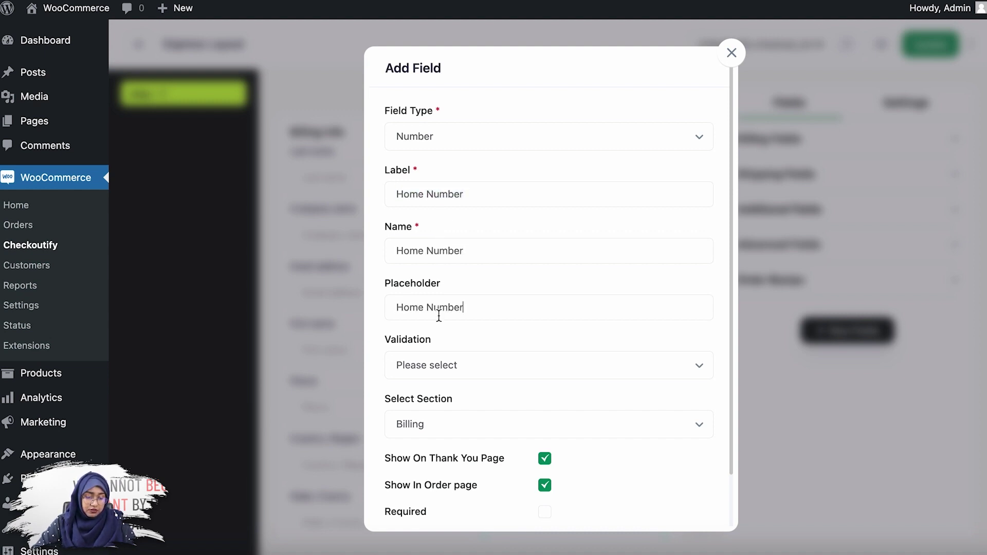
Set the new field's validation to Number, keep Billing as its section, and add the field
scroll(438, 317, down, 1)
click(453, 317)
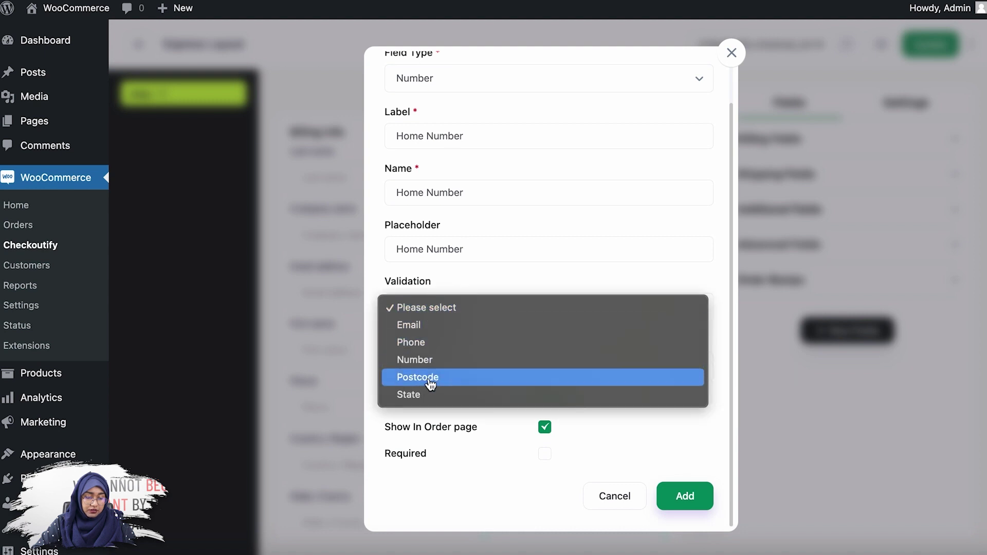
click(433, 363)
scroll(581, 364, down, 1)
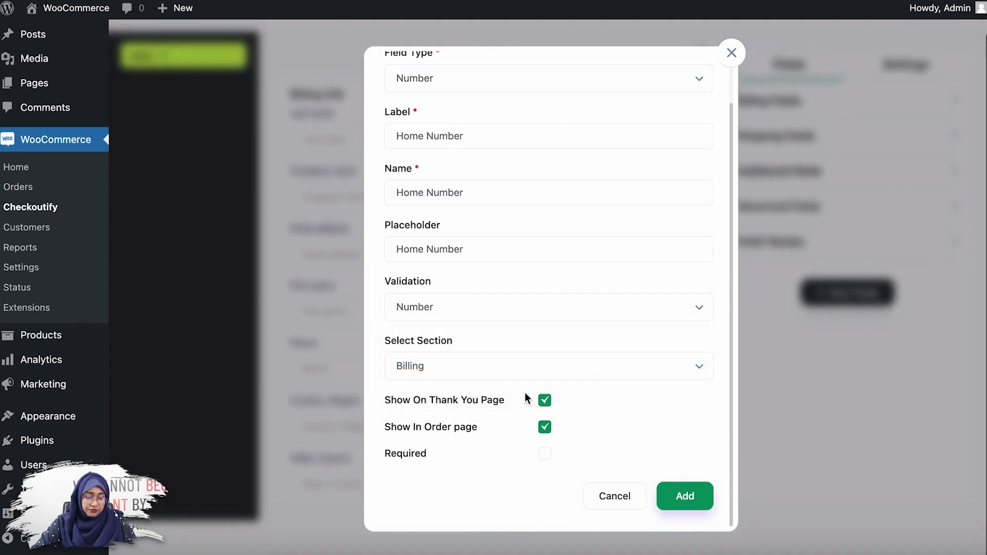
click(514, 369)
click(498, 377)
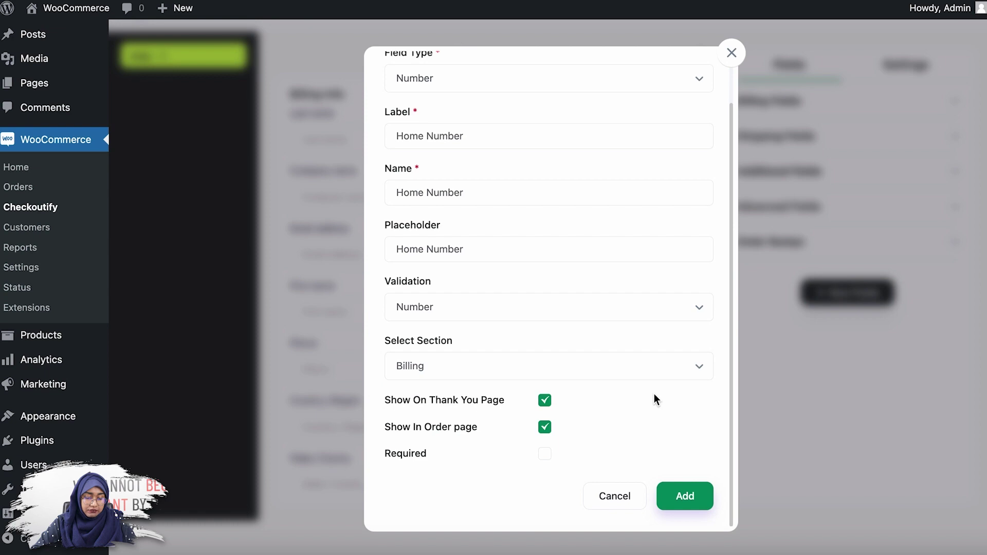
click(685, 496)
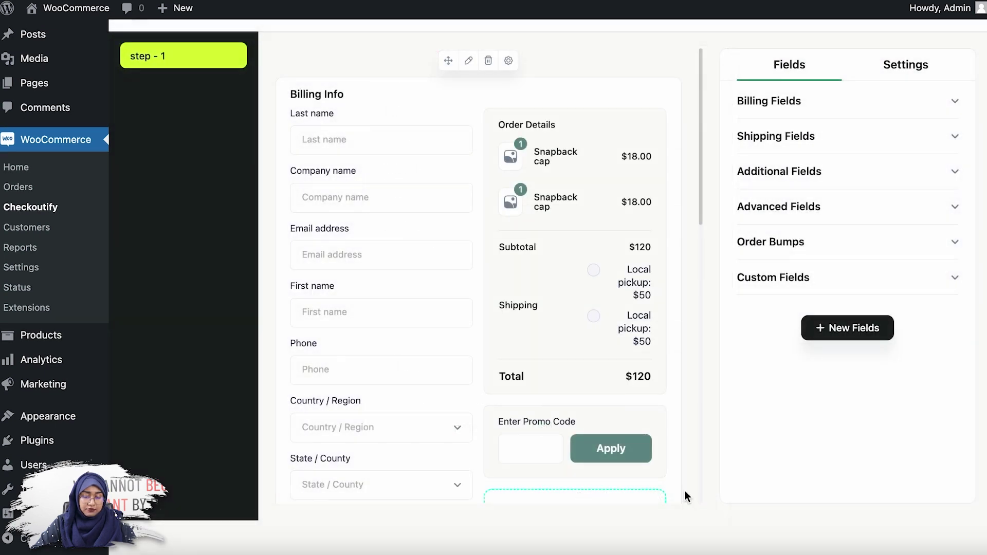
Place the Home Number custom field in the Billing Info form, between Phone and Country / Region
scroll(559, 322, down, 10)
scroll(559, 322, up, 10)
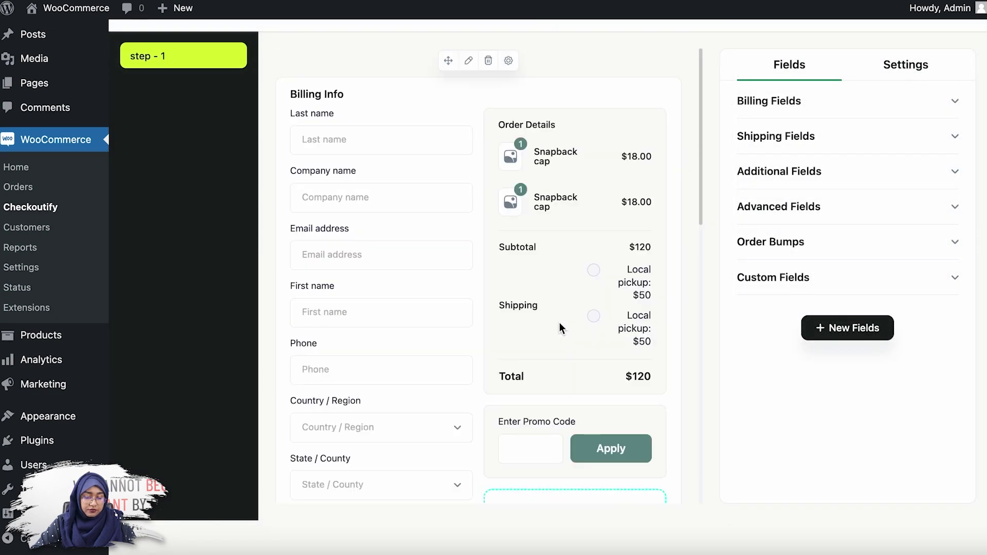
click(895, 291)
drag(797, 308, 418, 186)
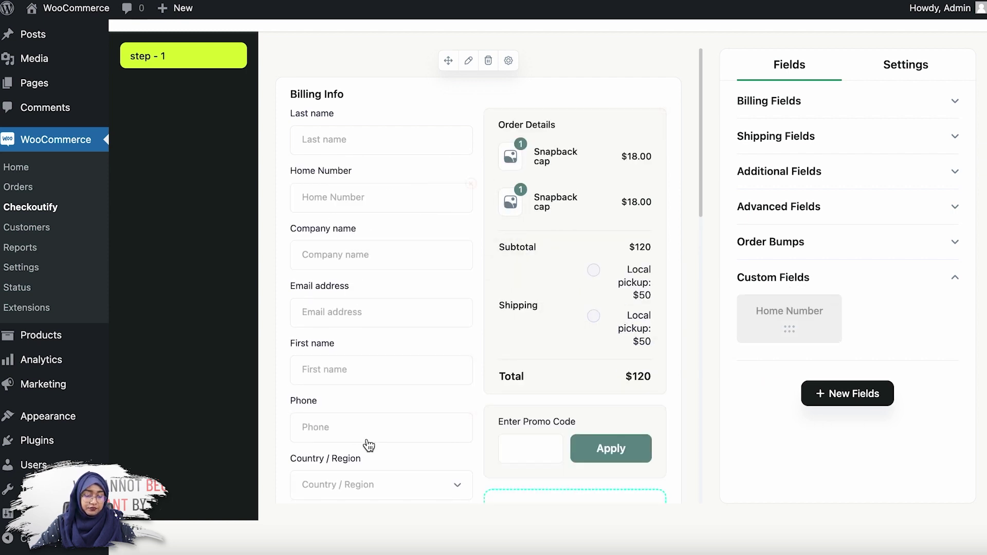
drag(390, 190, 386, 403)
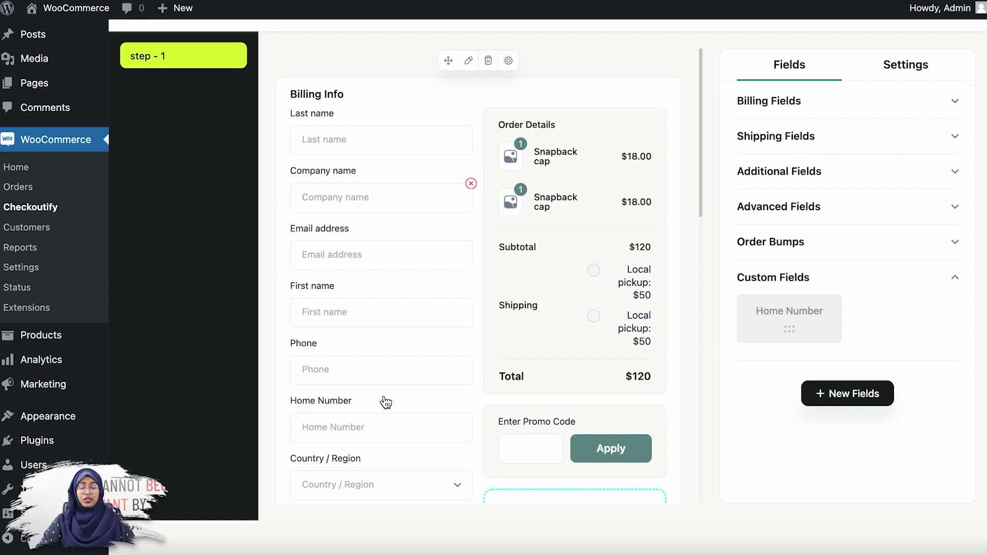